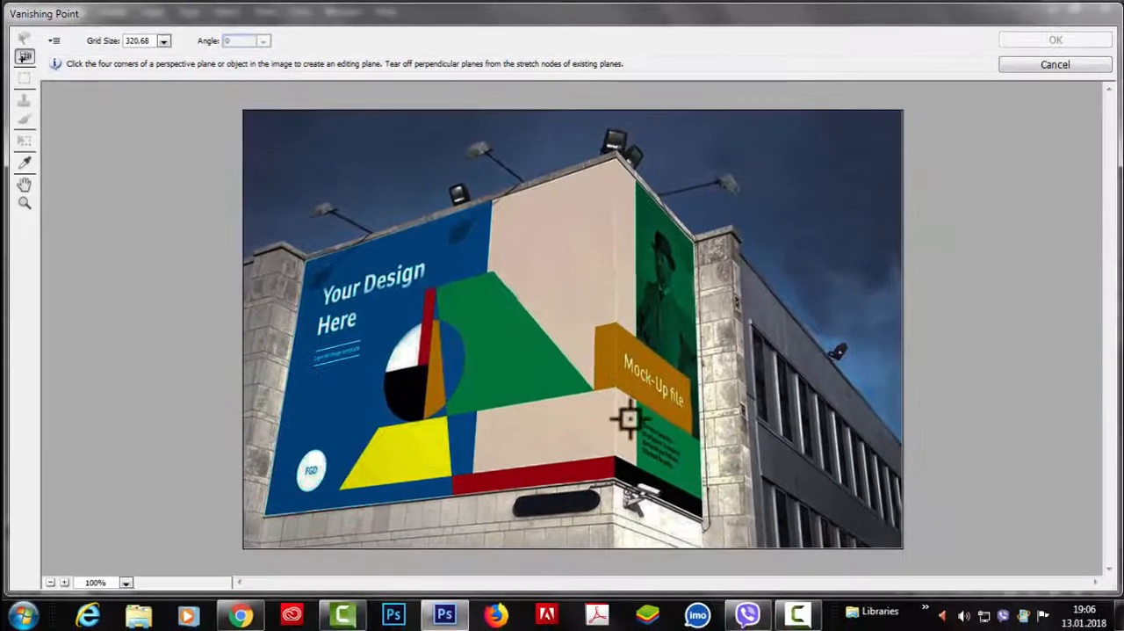
# Step: Cancel Vanishing Point and frame the billboard's large front face in bill4.jpg with two horizontal and two vertical guides
pyautogui.click(1045, 65)
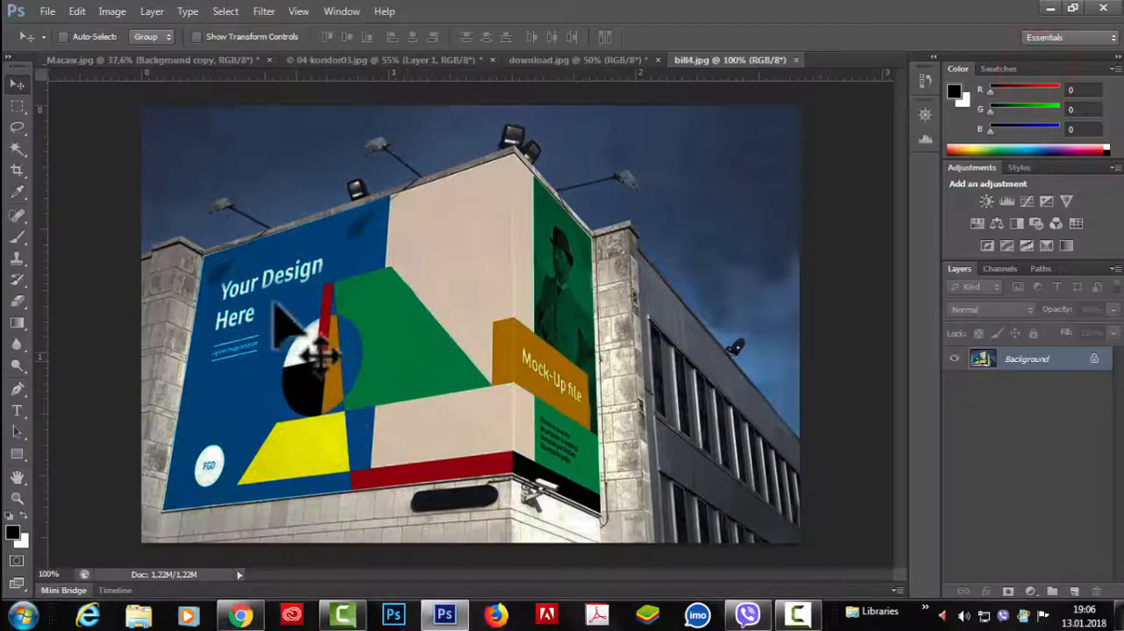
pyautogui.click(305, 13)
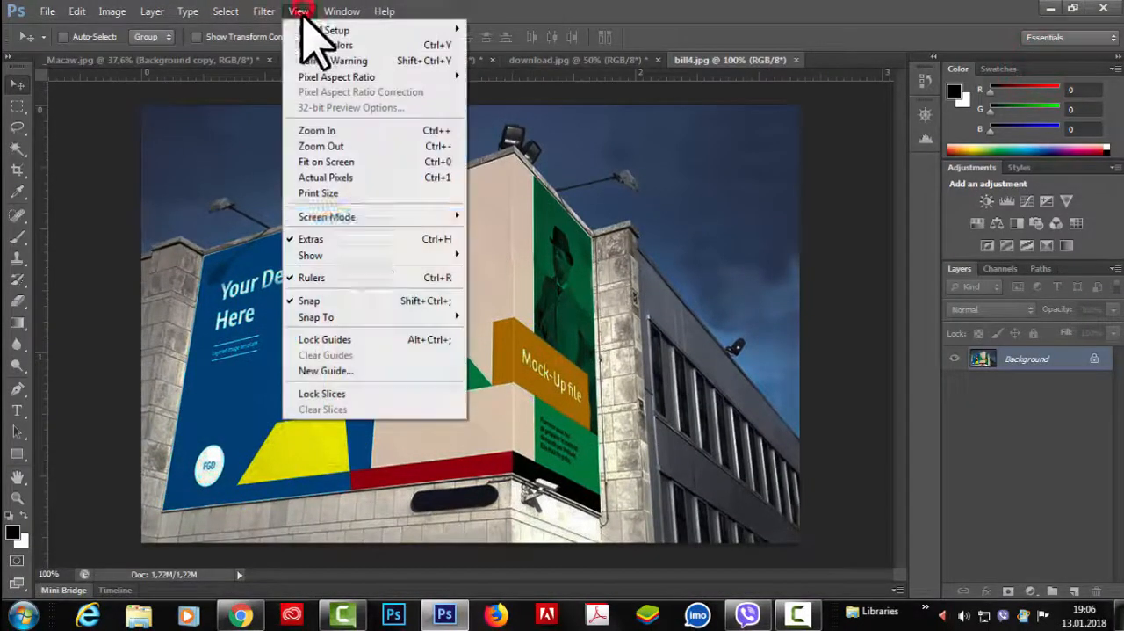
pyautogui.click(839, 117)
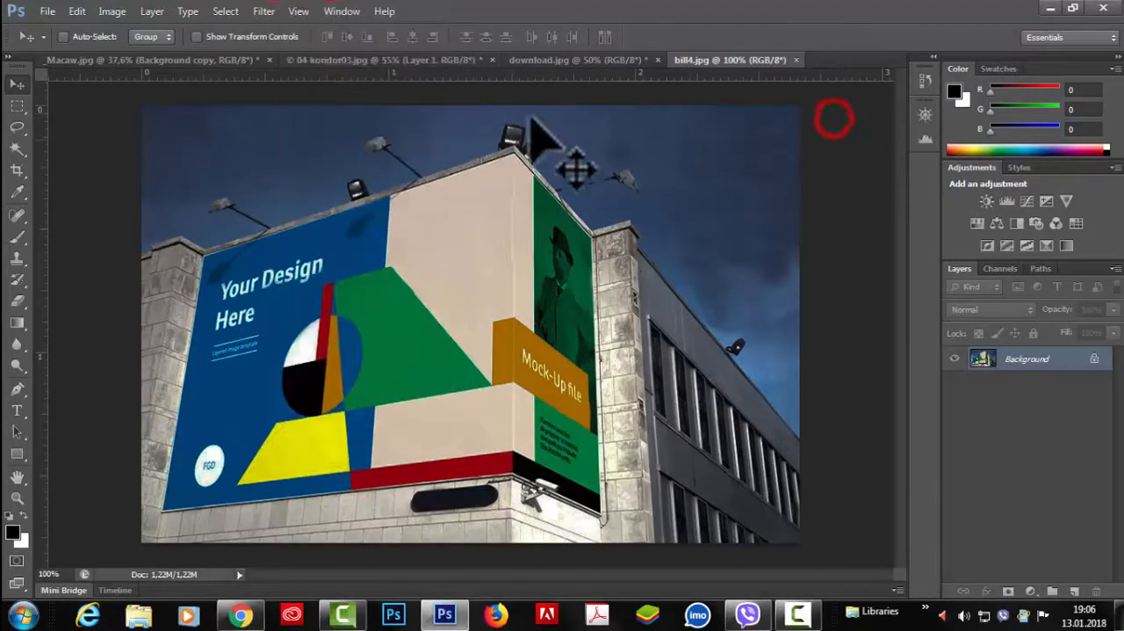
pyautogui.moveTo(444, 79); pyautogui.dragTo(448, 256)
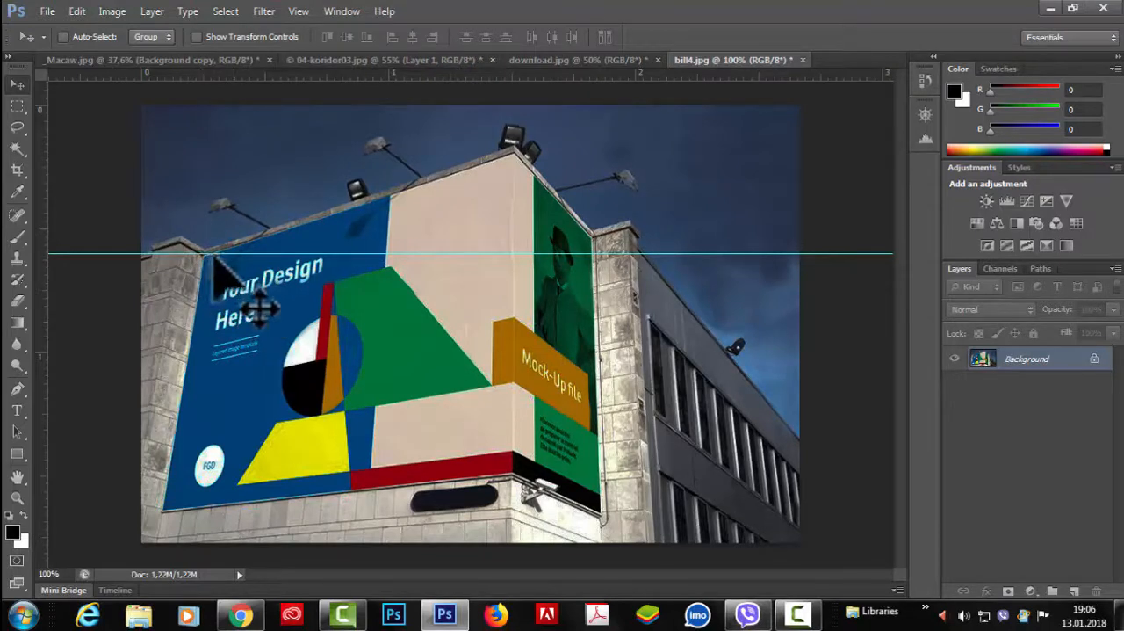
pyautogui.moveTo(431, 75); pyautogui.dragTo(442, 514)
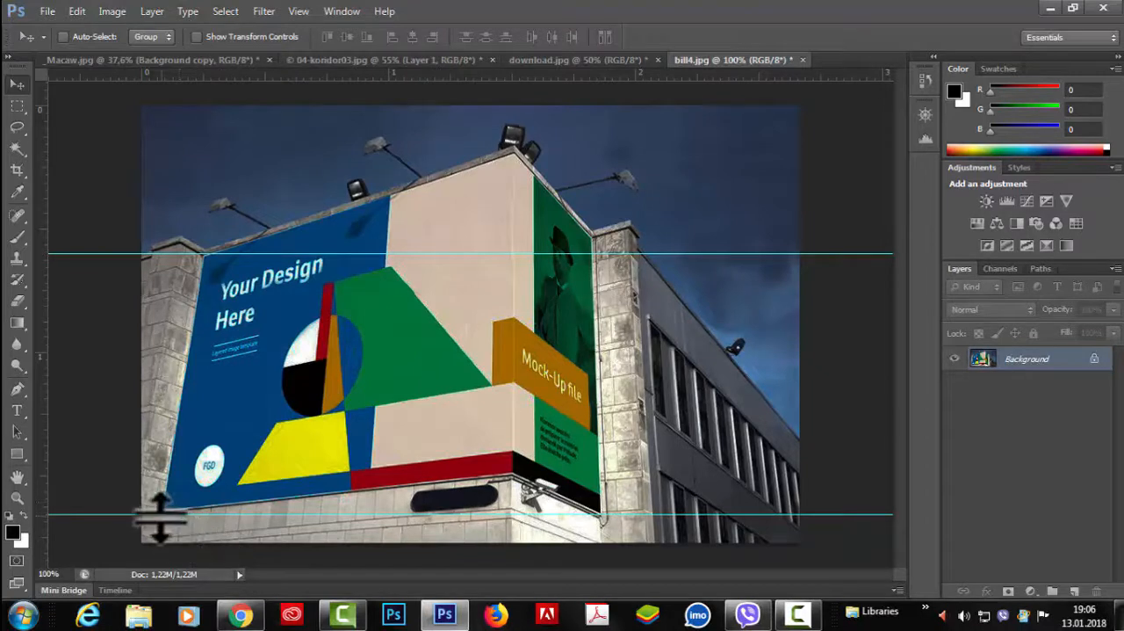
pyautogui.moveTo(42, 412); pyautogui.dragTo(204, 409)
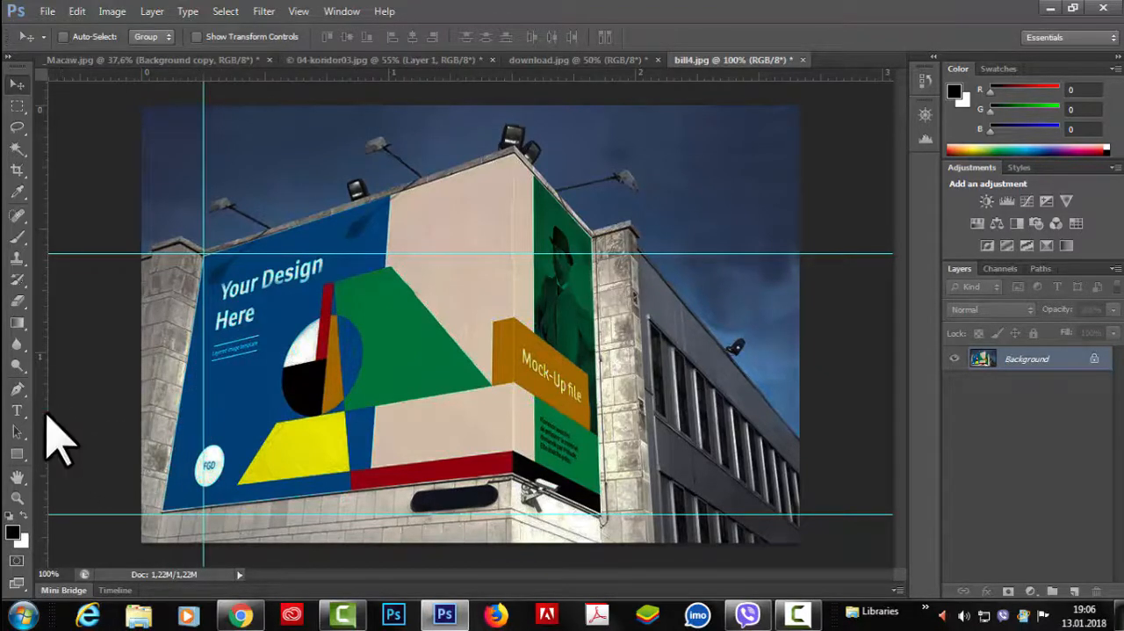
pyautogui.moveTo(43, 414); pyautogui.dragTo(515, 434)
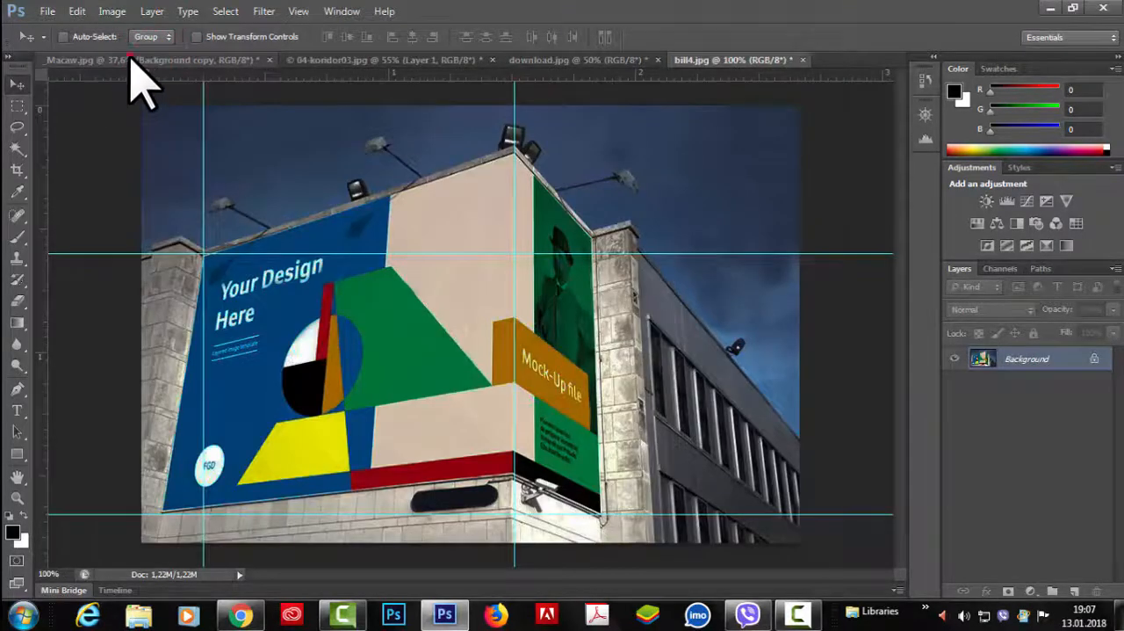
# Step: In _Macaw.jpg, place horizontal guides at about 0.5 and 2 inches and vertical guides at about 2 and 3.5 inches
pyautogui.click(130, 59)
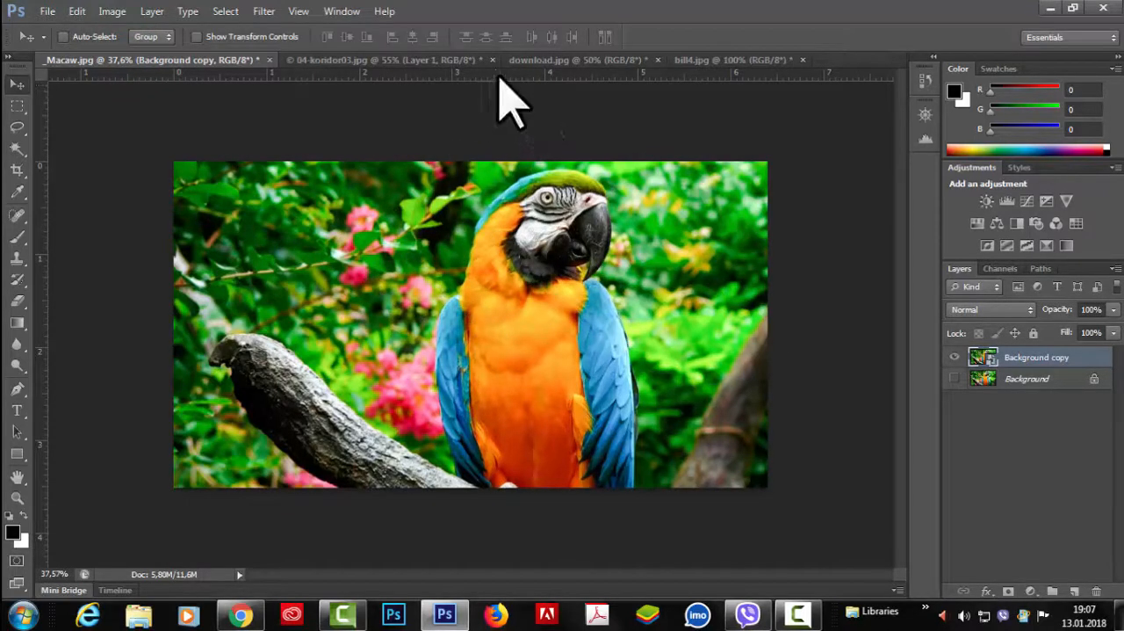
pyautogui.moveTo(499, 75); pyautogui.dragTo(489, 207)
pyautogui.moveTo(502, 72); pyautogui.dragTo(509, 349)
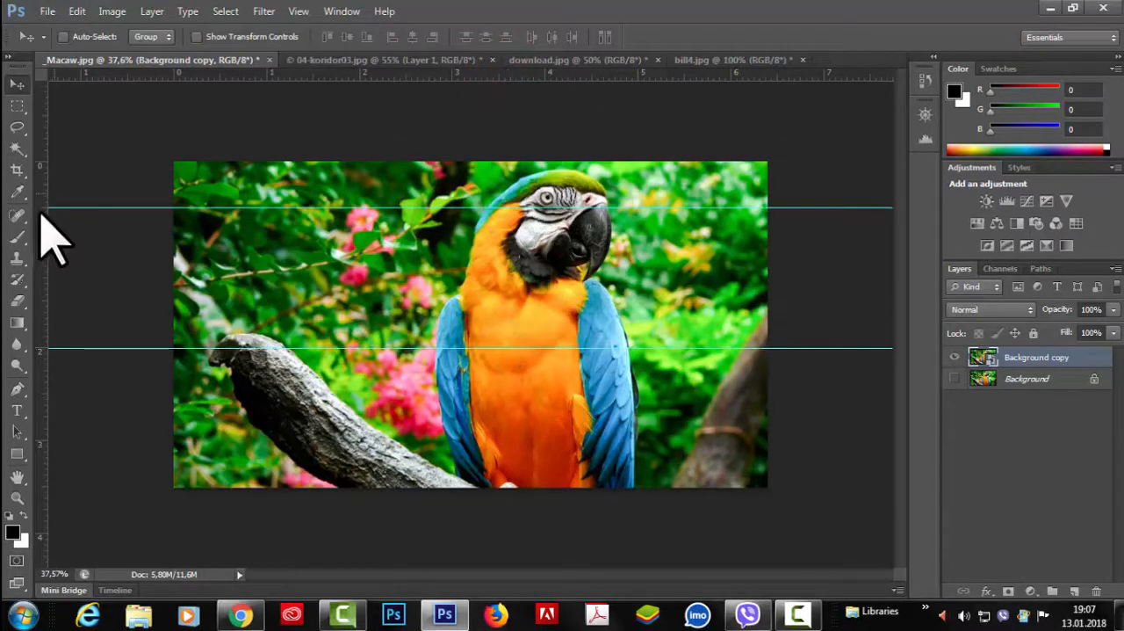
pyautogui.moveTo(45, 297); pyautogui.dragTo(361, 297)
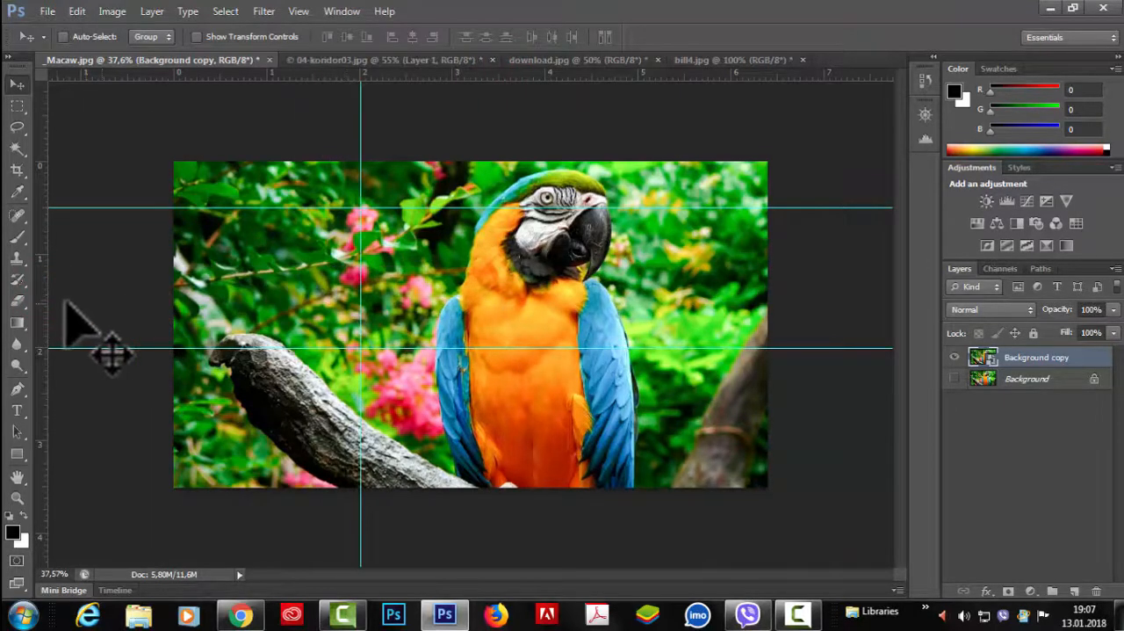
pyautogui.moveTo(42, 303); pyautogui.dragTo(500, 300)
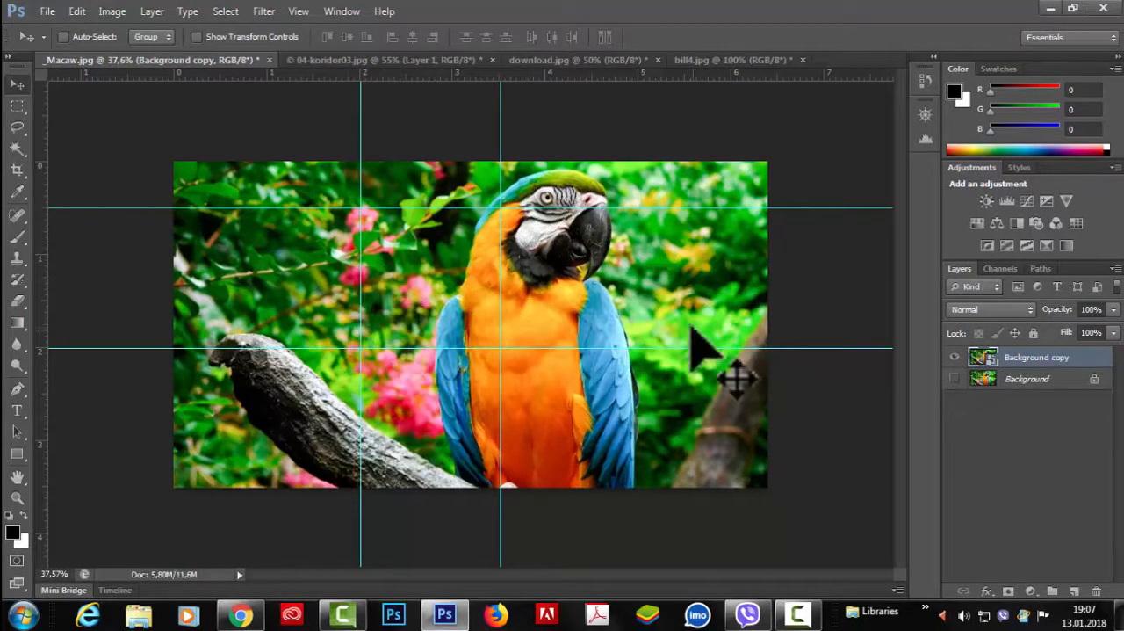
# Step: Transform the parrot layer to 23.54% width and 43.13% height so it fills the square framed by the guides
pyautogui.hotkey('ctrl', 't')
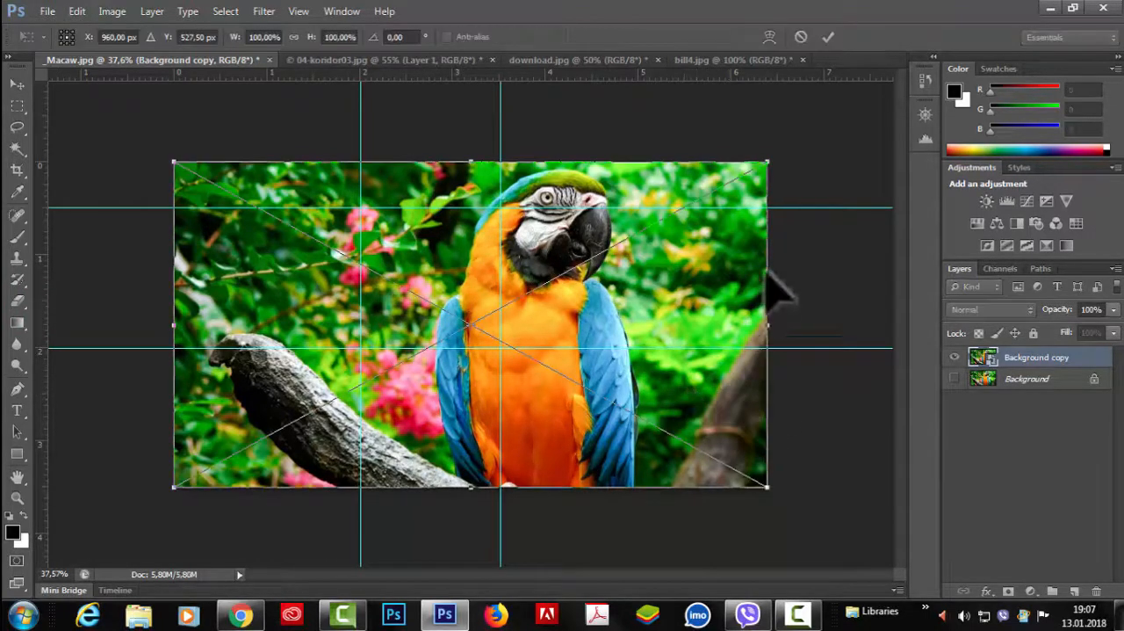
pyautogui.moveTo(767, 161); pyautogui.dragTo(554, 232)
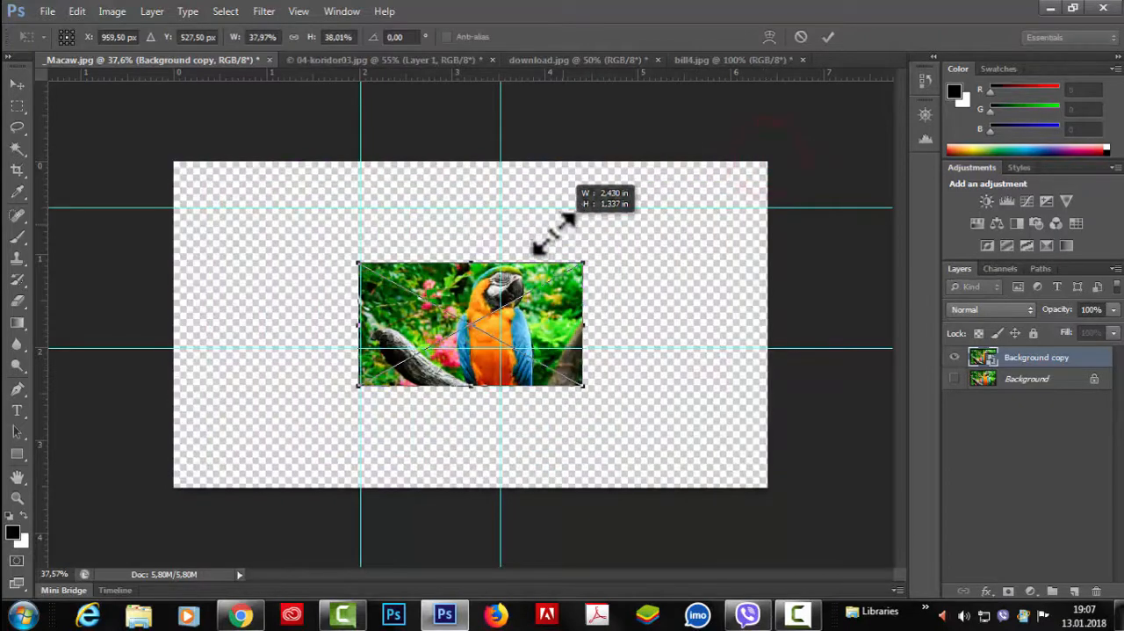
pyautogui.moveTo(425, 323); pyautogui.dragTo(425, 270)
pyautogui.moveTo(586, 270); pyautogui.dragTo(502, 283)
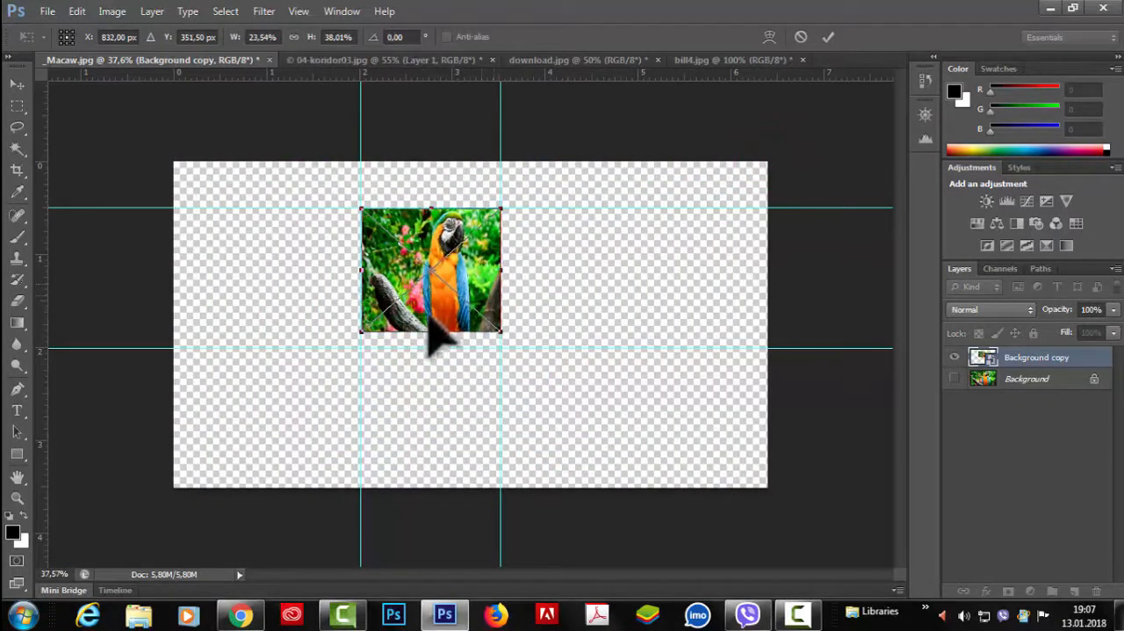
pyautogui.moveTo(430, 332); pyautogui.dragTo(432, 348)
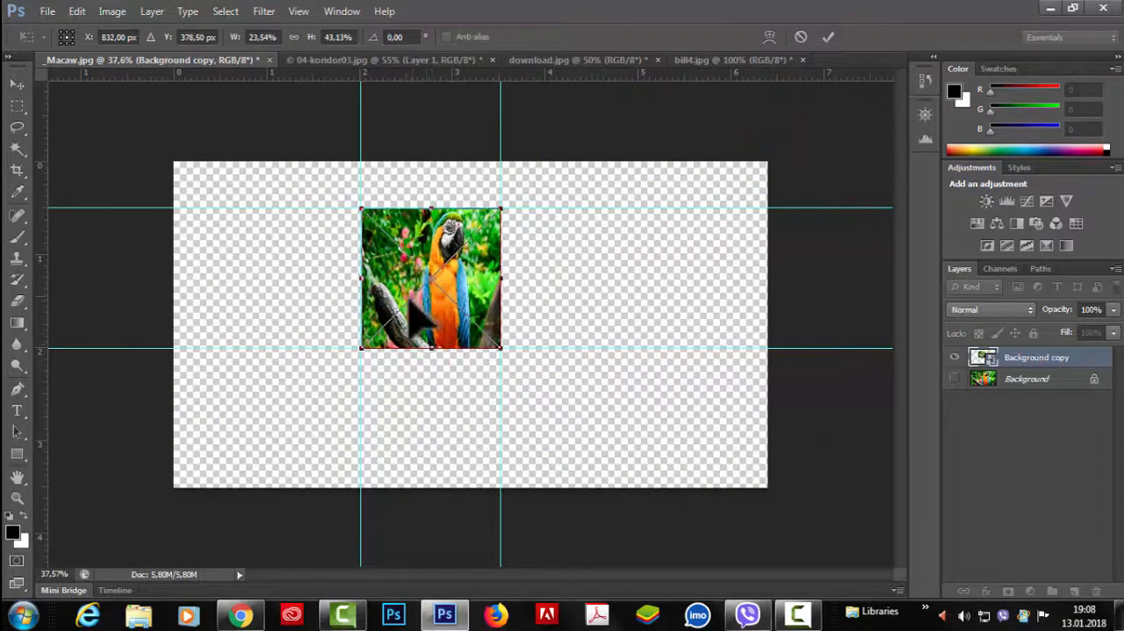
pyautogui.click(828, 36)
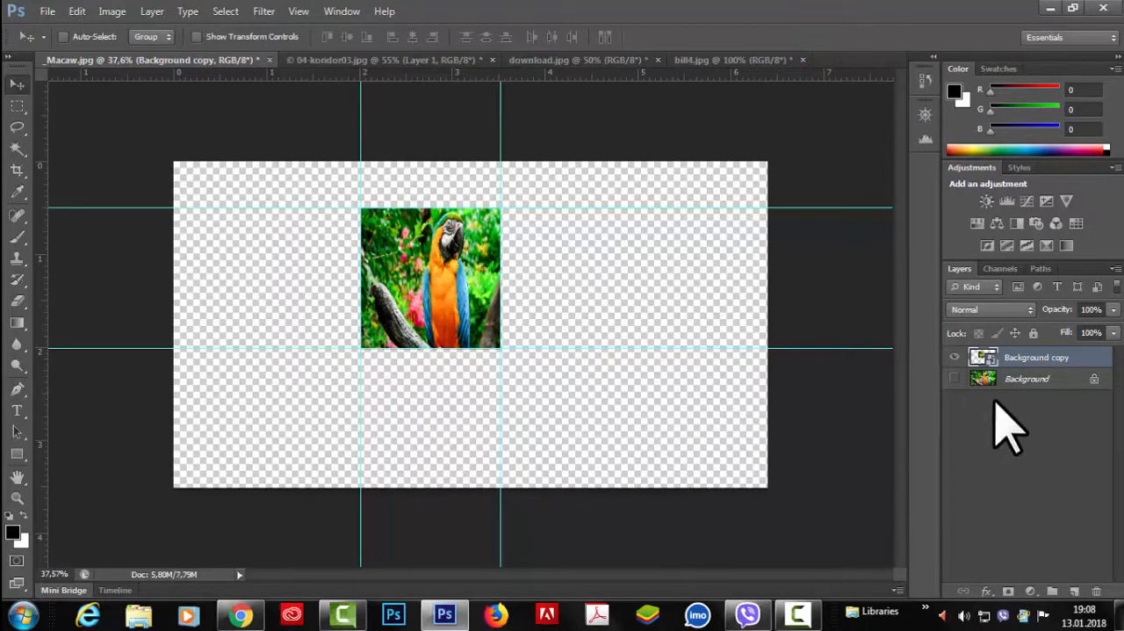
# Step: Load the Background copy layer's outline as a selection and copy the parrot picture
pyautogui.press('ctrl')
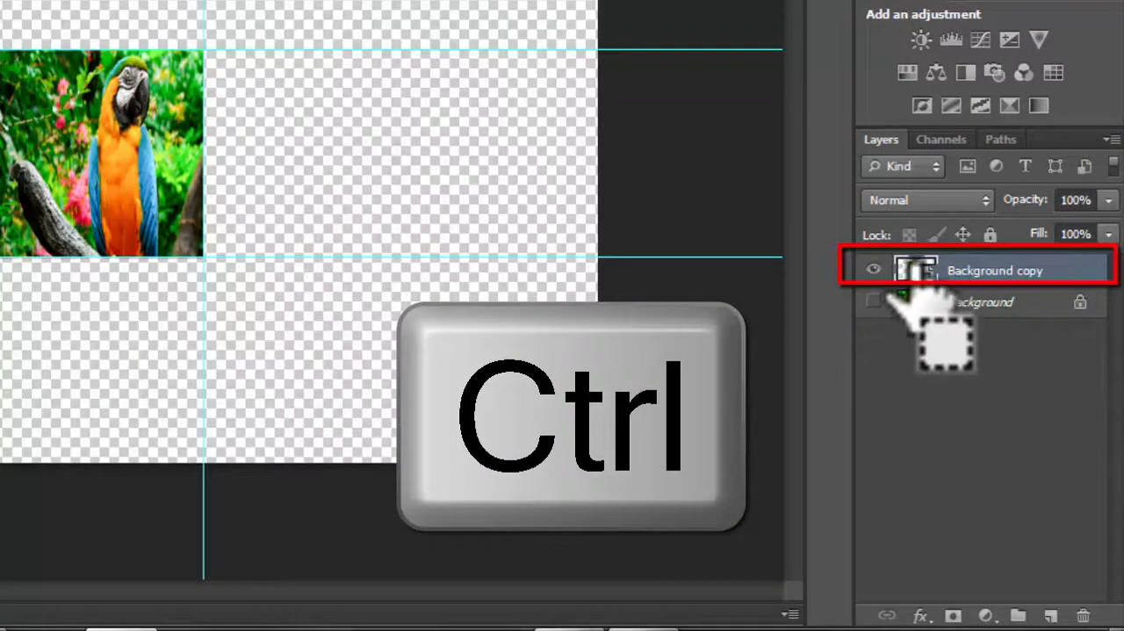
pyautogui.keyDown('ctrl'); pyautogui.click(913, 272); pyautogui.keyUp('ctrl')
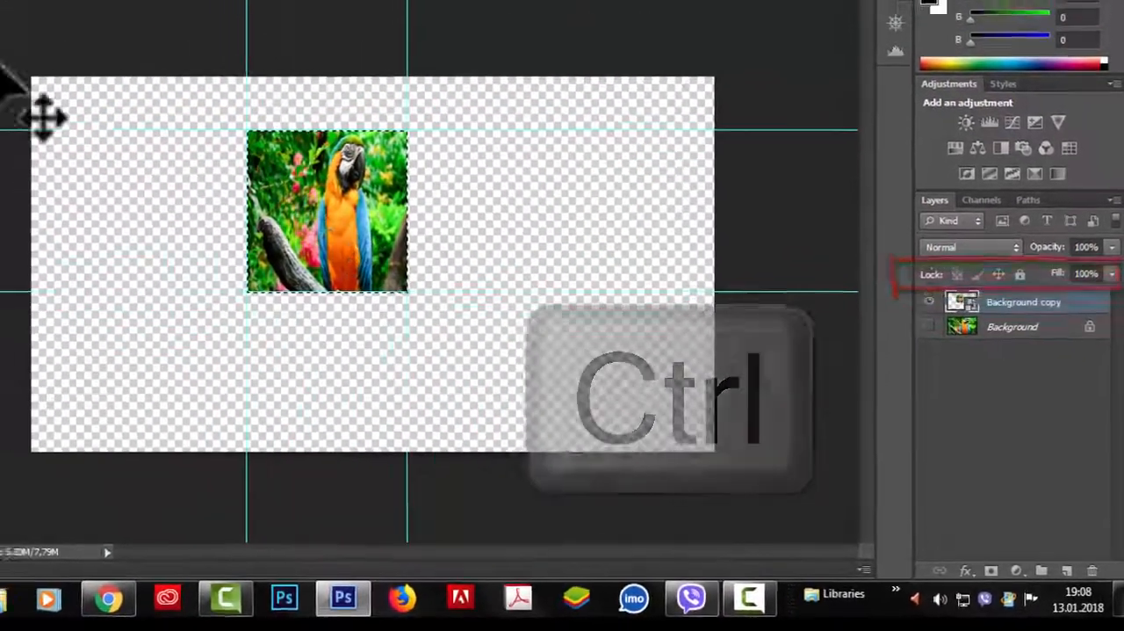
pyautogui.click(78, 10)
pyautogui.click(109, 107)
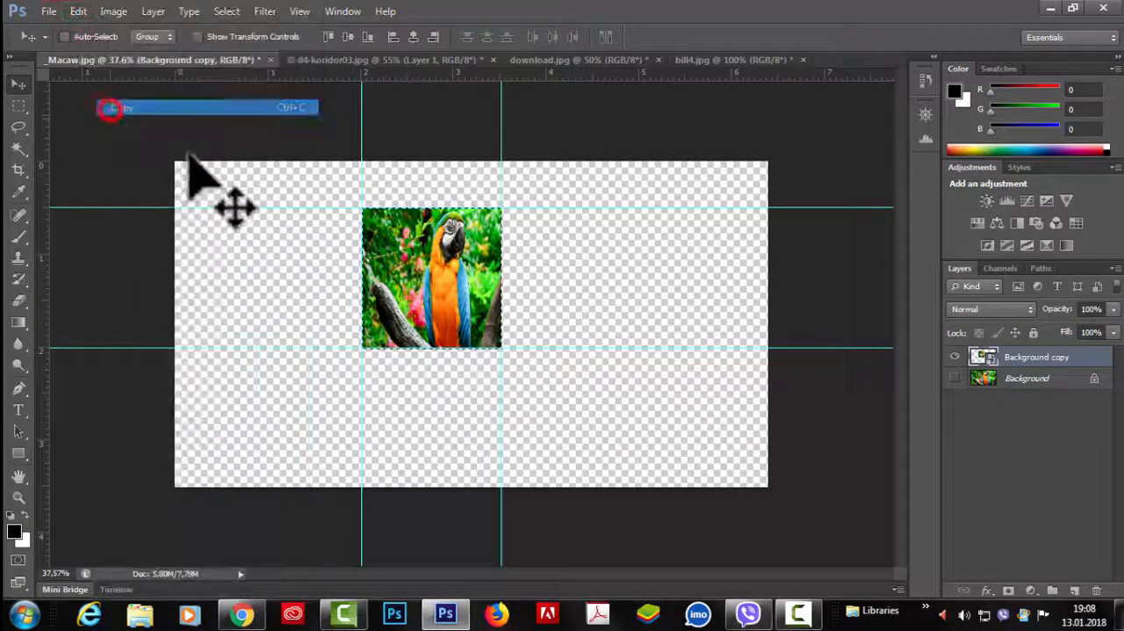
# Step: Clear all guides from the billboard image bill4.jpg
pyautogui.click(742, 61)
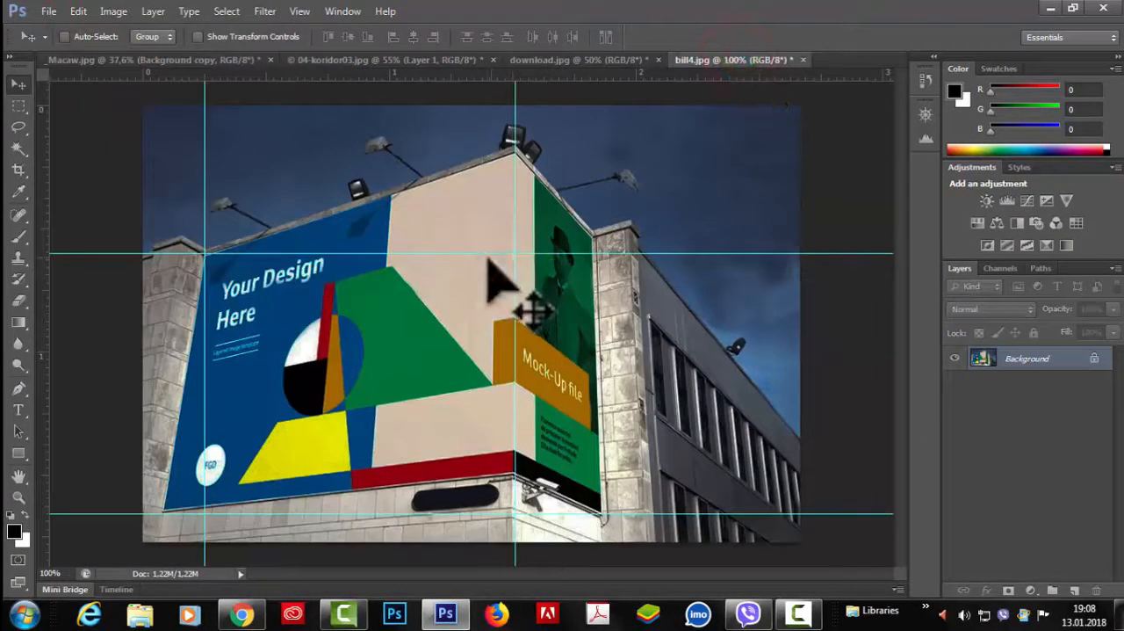
pyautogui.click(303, 13)
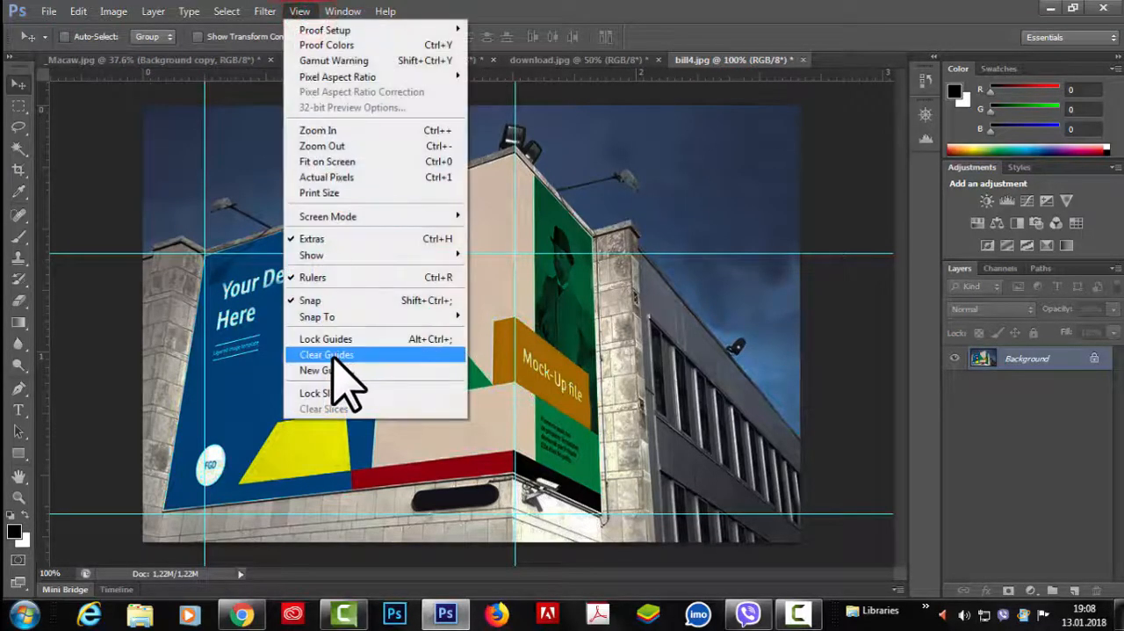
pyautogui.click(335, 354)
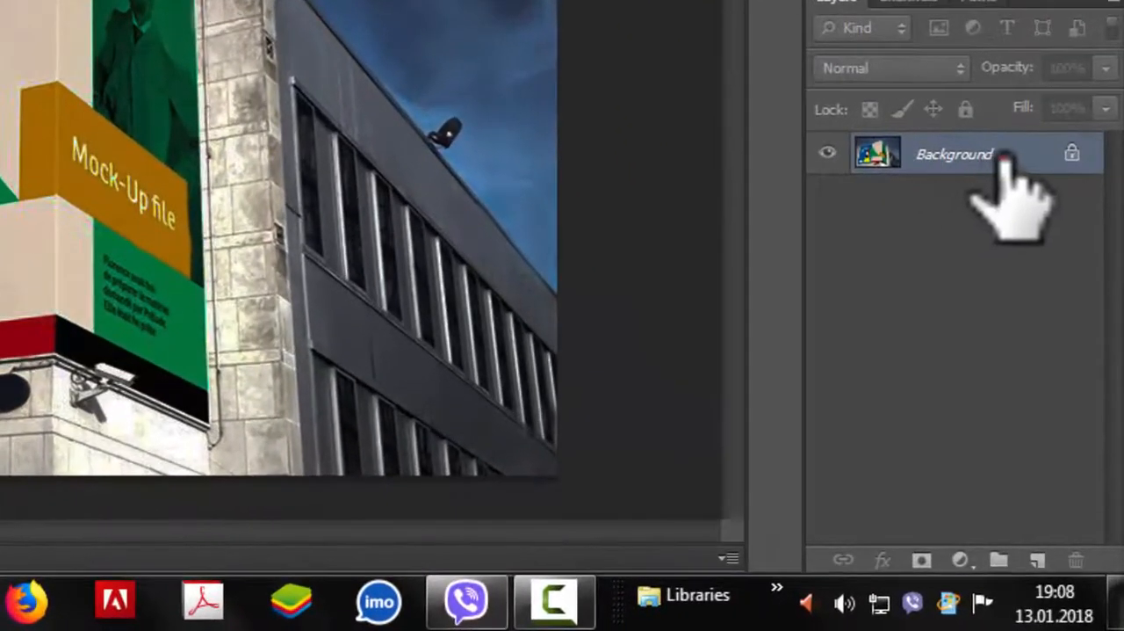
# Step: Duplicate the billboard's Background layer and add a new empty layer above the copy
pyautogui.moveTo(1029, 253); pyautogui.dragTo(1037, 560)
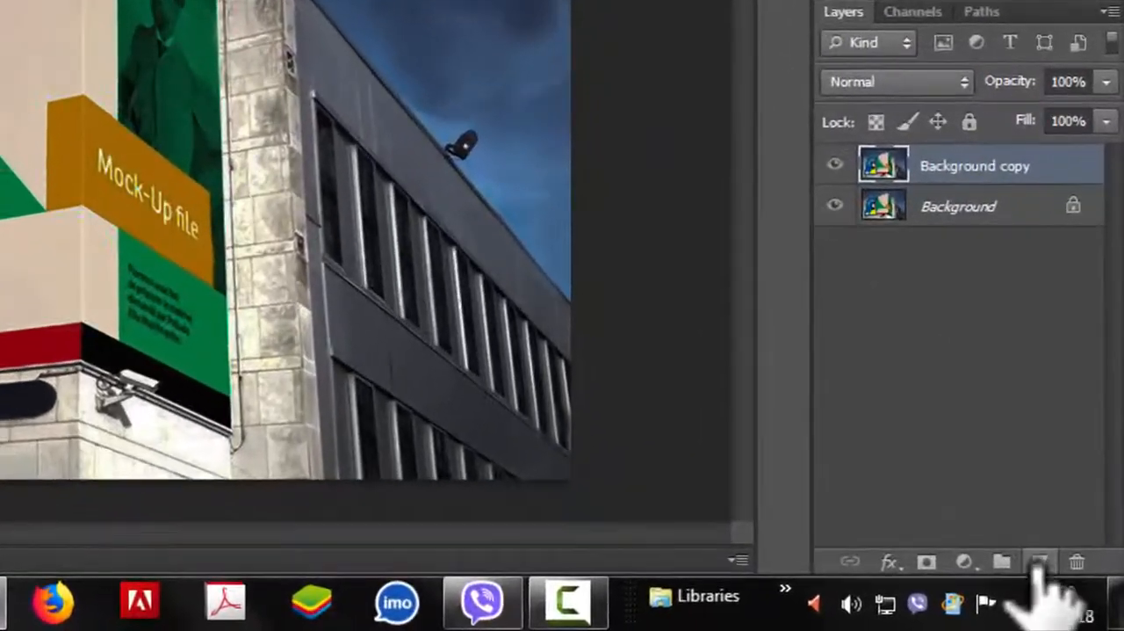
pyautogui.click(1039, 562)
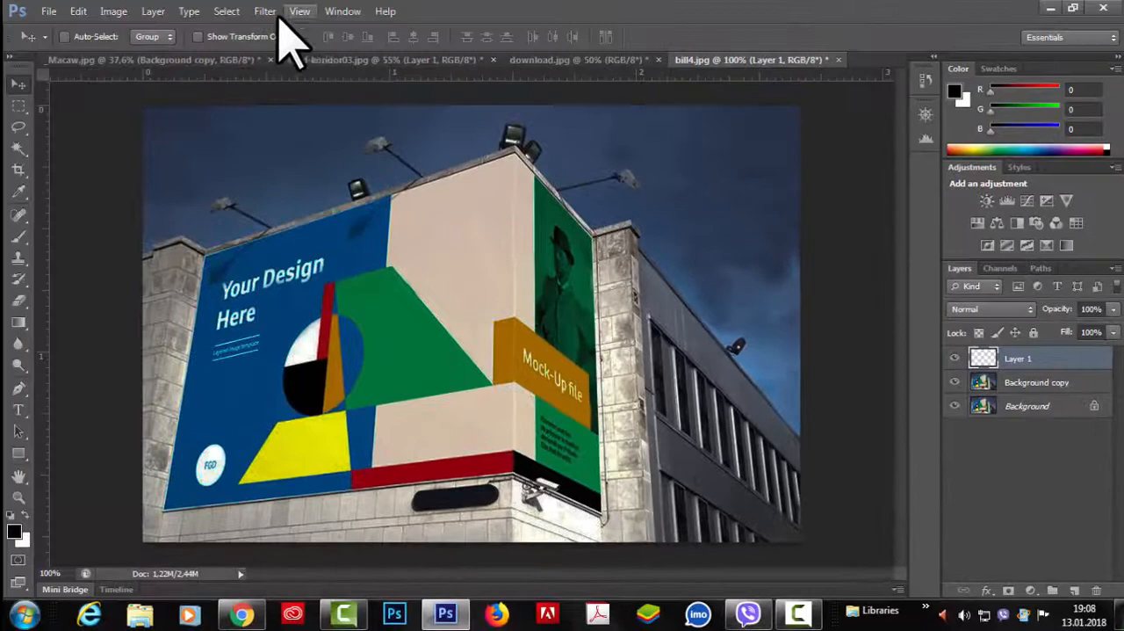
# Step: In the Vanishing Point filter, create a perspective plane through the four corners of the billboard's large front face
pyautogui.click(245, 1)
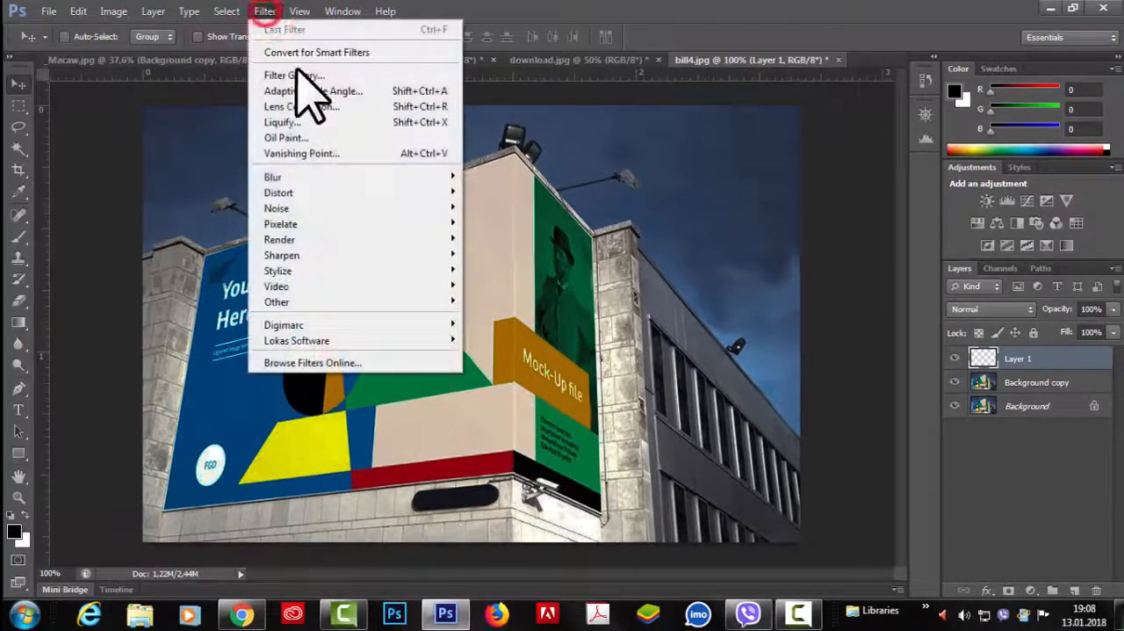
pyautogui.click(301, 154)
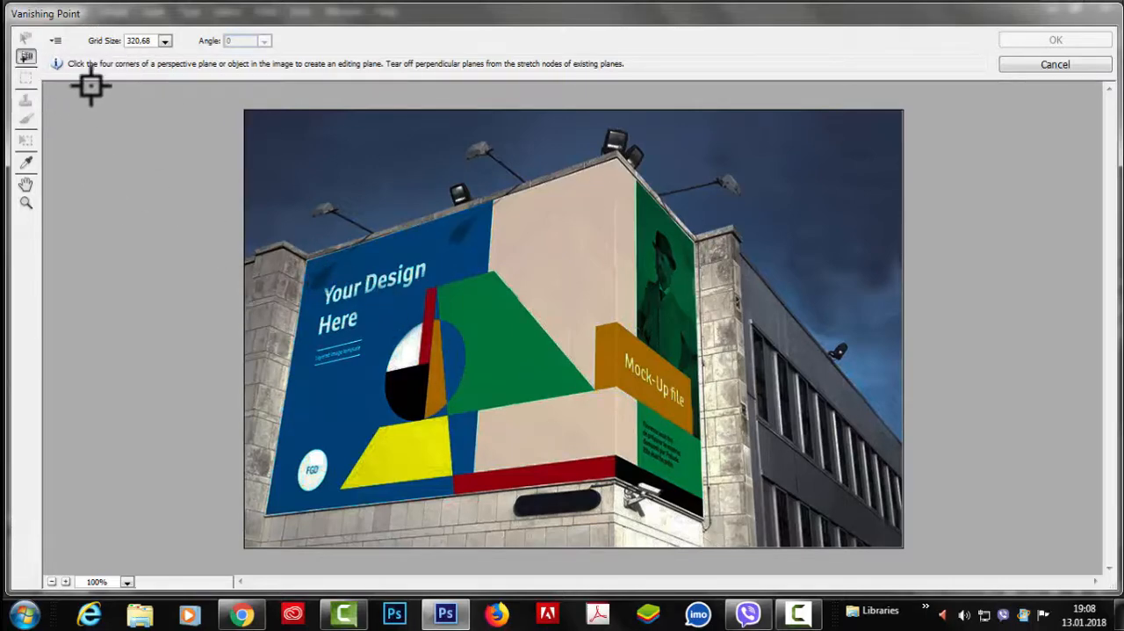
pyautogui.click(304, 260)
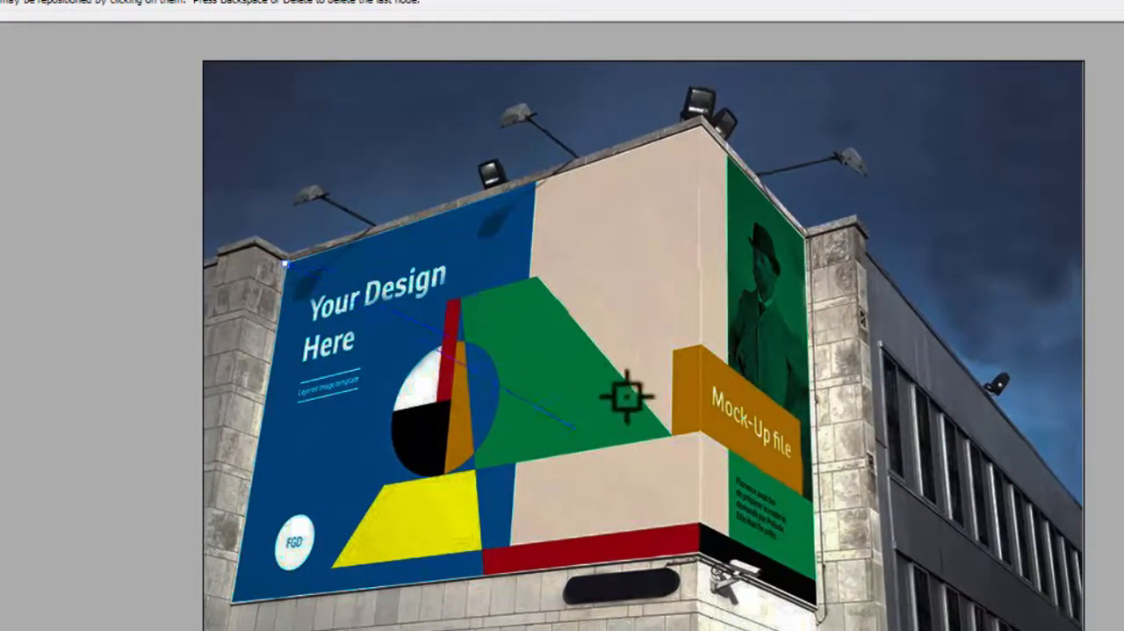
pyautogui.click(701, 125)
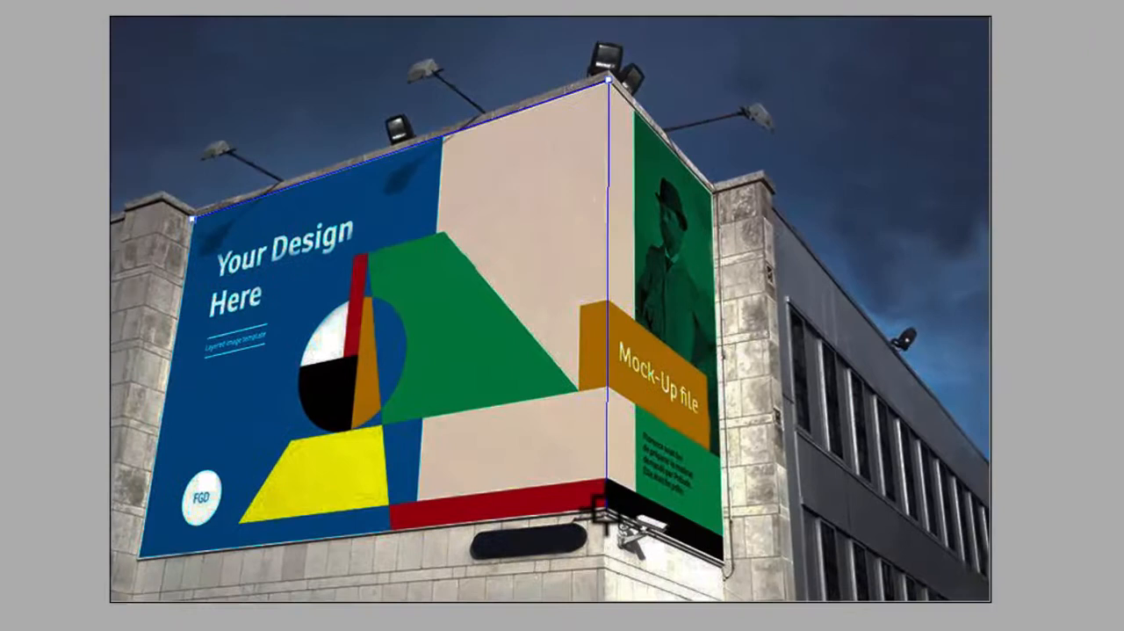
pyautogui.click(605, 509)
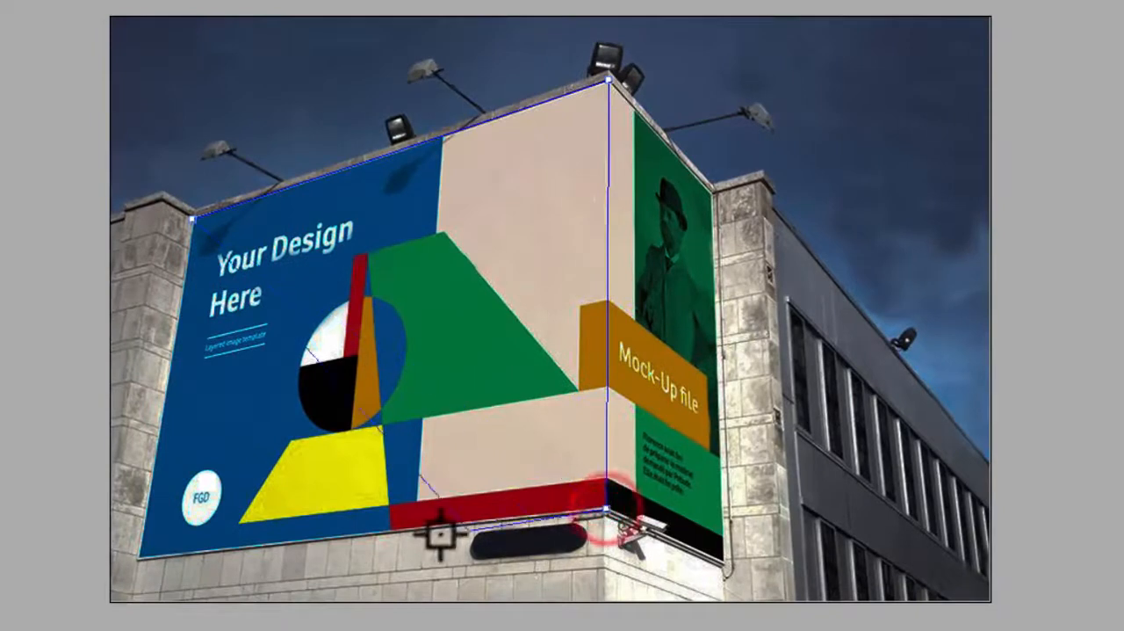
pyautogui.click(138, 555)
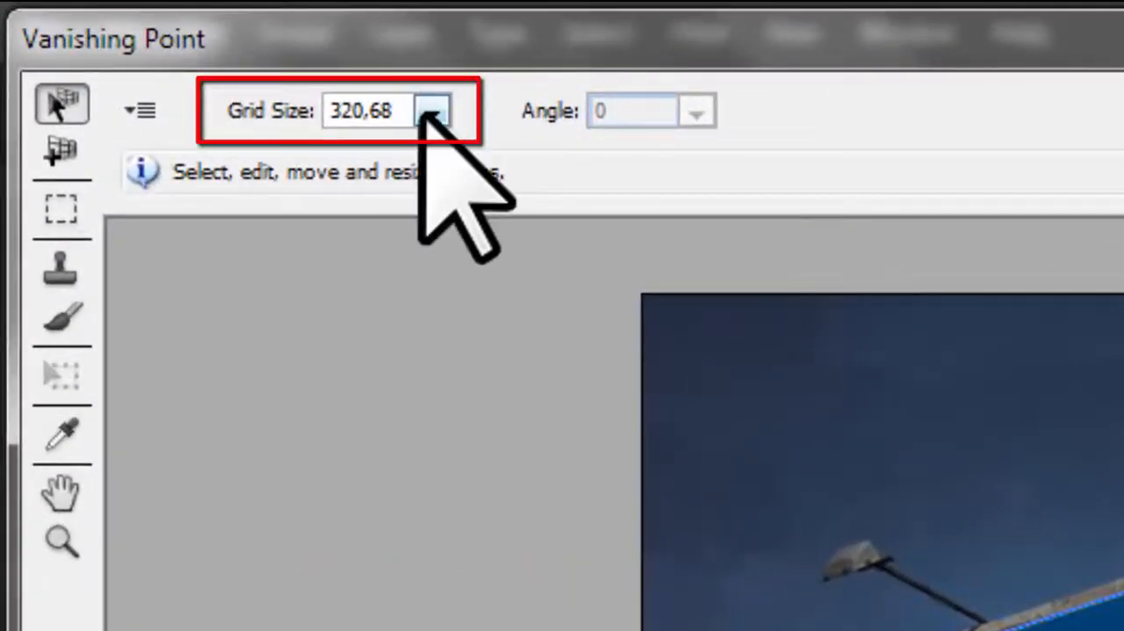
# Step: Try several grid sizes for the perspective plane and set the grid size to 70.93
pyautogui.click(429, 112)
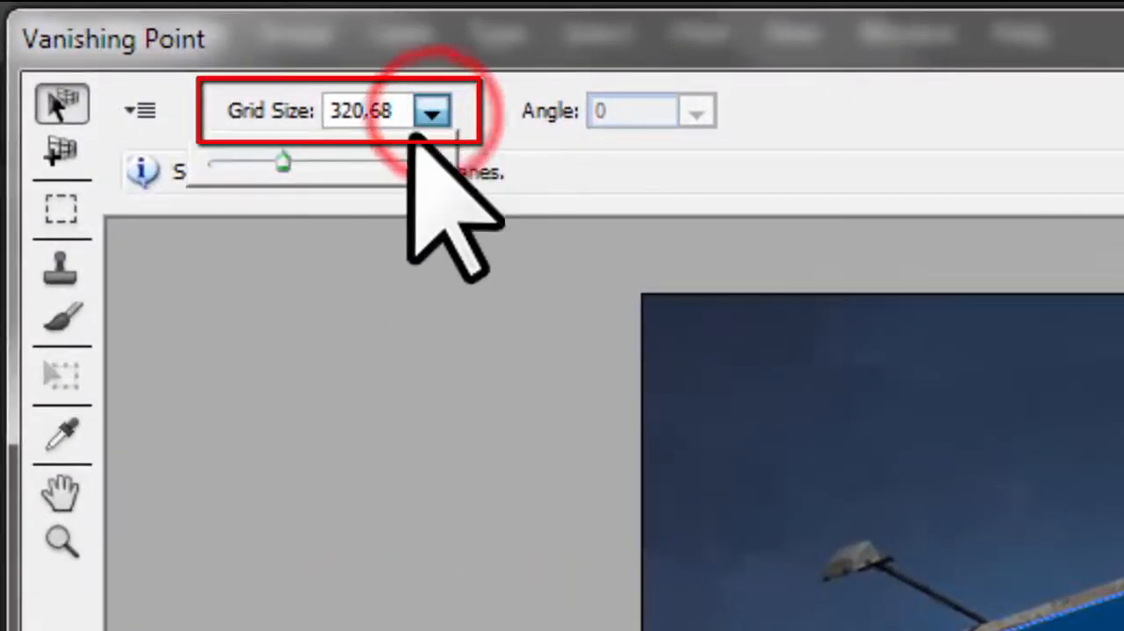
pyautogui.moveTo(282, 164); pyautogui.dragTo(388, 165)
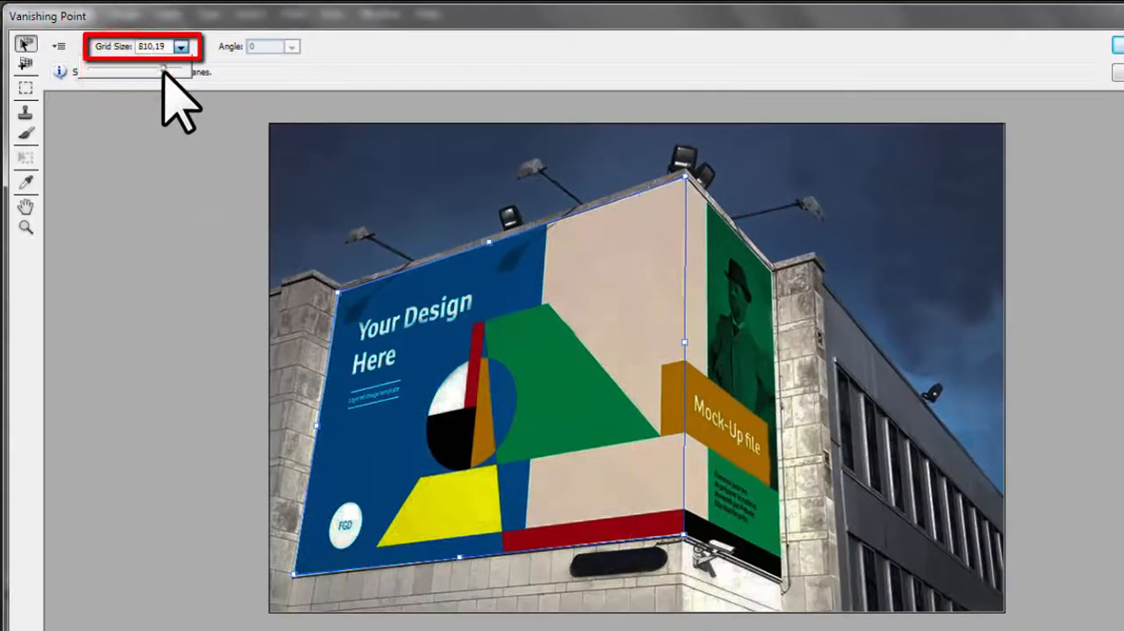
pyautogui.moveTo(167, 70)
pyautogui.mouseDown()
pyautogui.moveTo(100, 87)
pyautogui.moveTo(95, 75)
pyautogui.mouseUp()
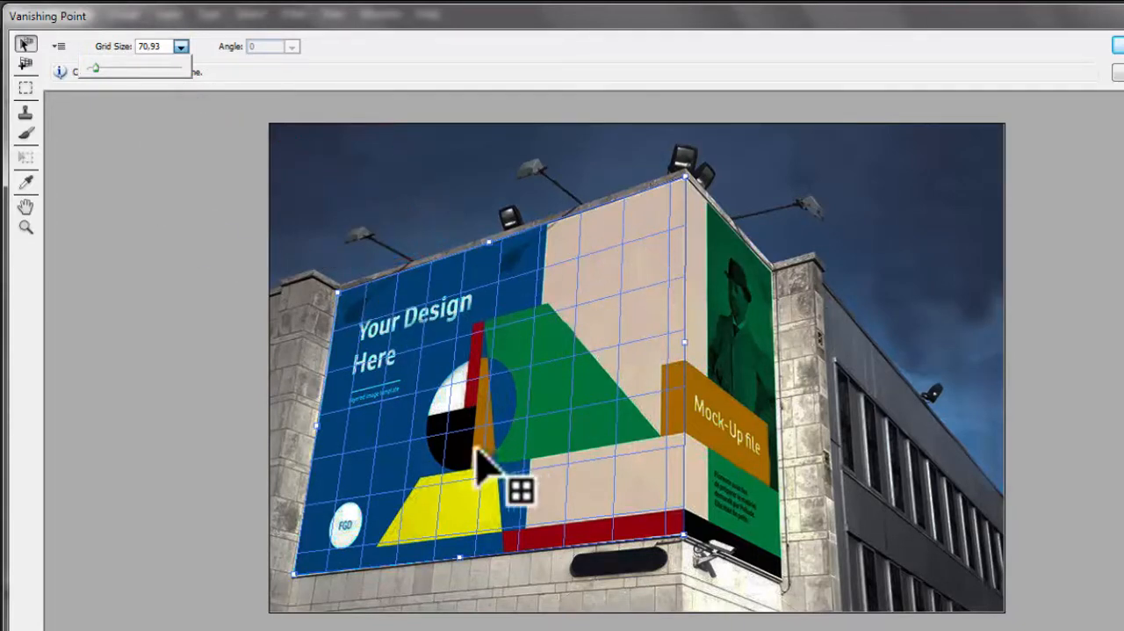
pyautogui.moveTo(95, 69); pyautogui.dragTo(97, 69)
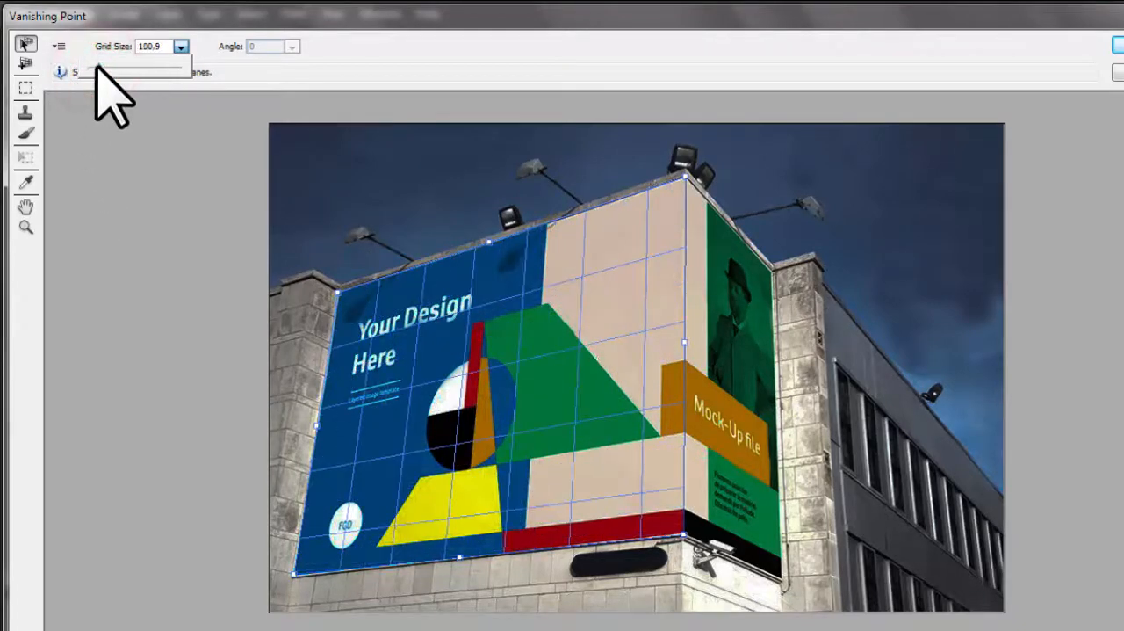
pyautogui.click(391, 44)
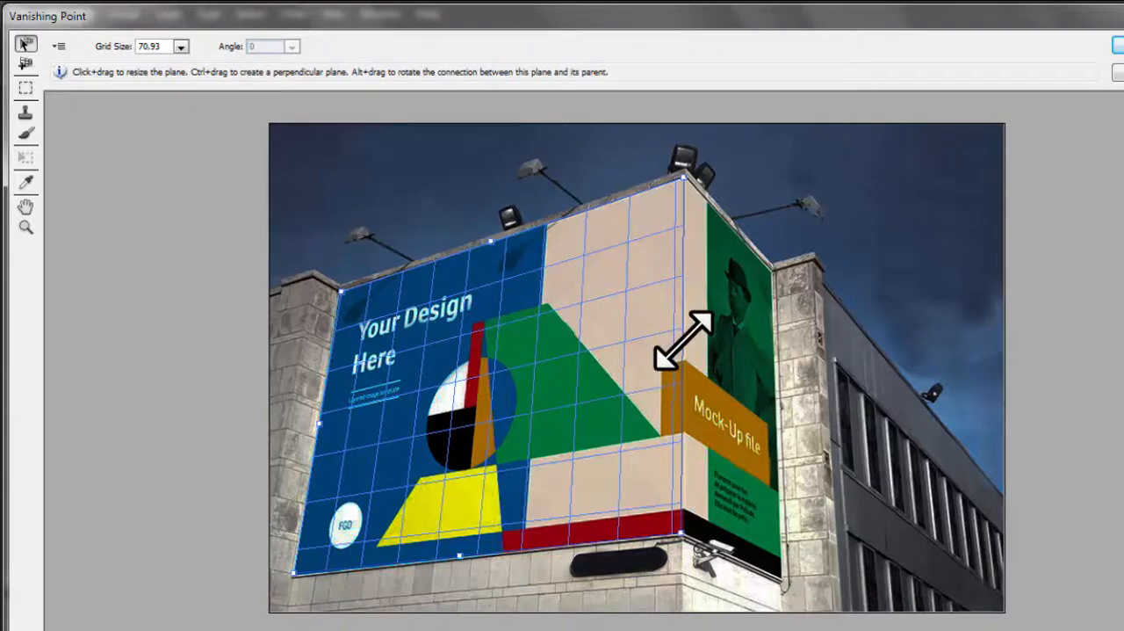
# Step: Extend a perpendicular plane from the front plane over the billboard's narrow side face and align its outer corners with the face
pyautogui.moveTo(680, 343); pyautogui.dragTo(685, 377)
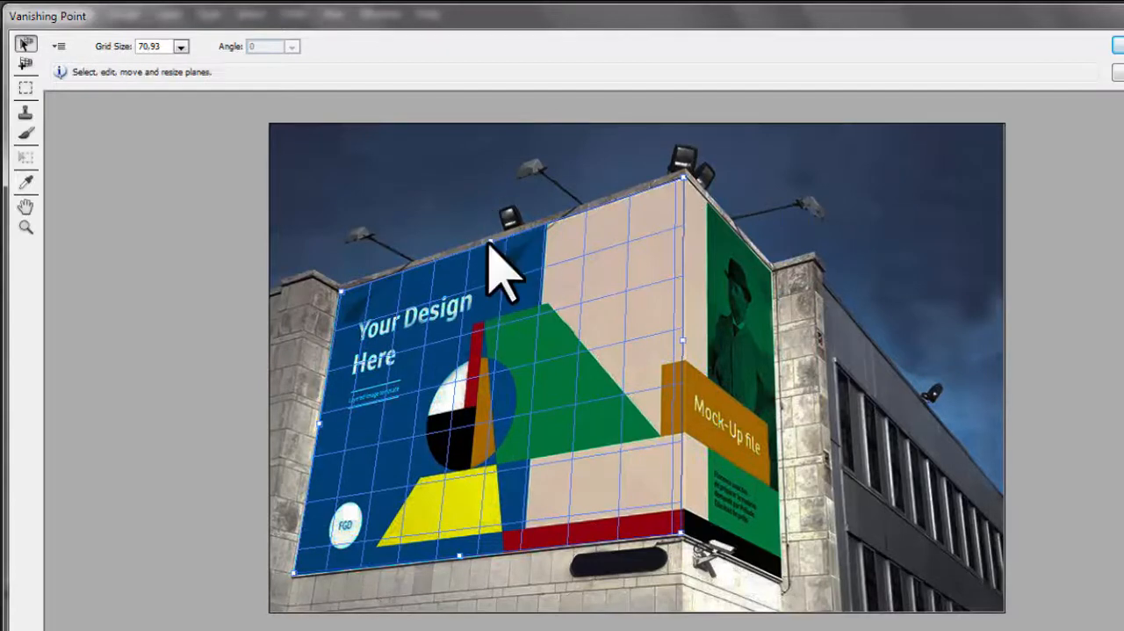
pyautogui.moveTo(489, 239)
pyautogui.mouseDown()
pyautogui.moveTo(494, 105)
pyautogui.moveTo(499, 237)
pyautogui.mouseUp()
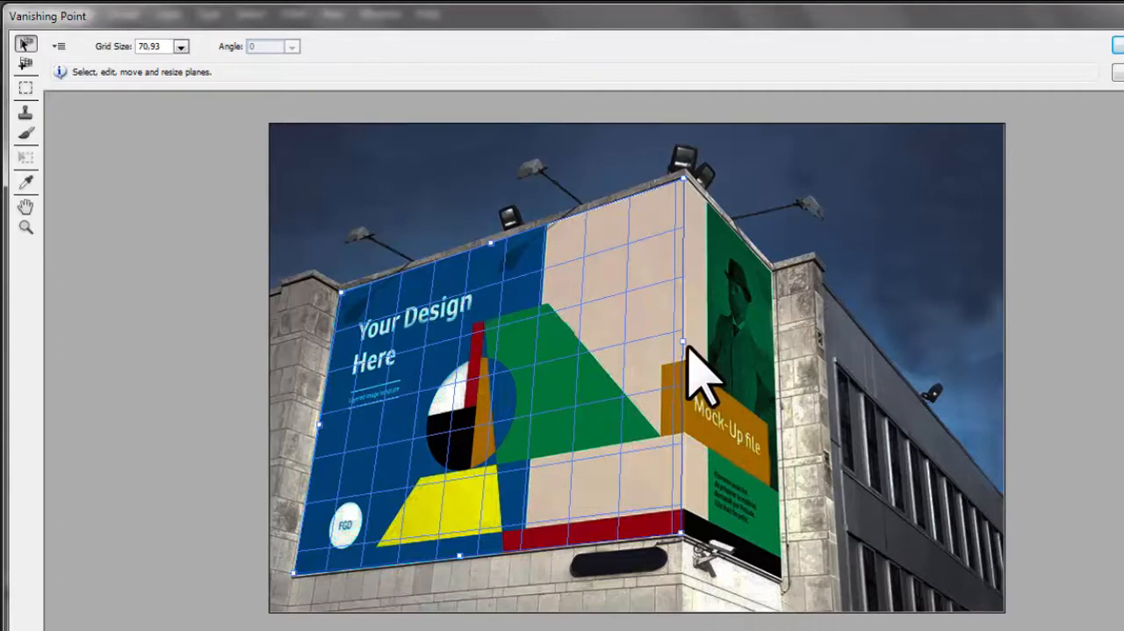
pyautogui.press('ctrl')
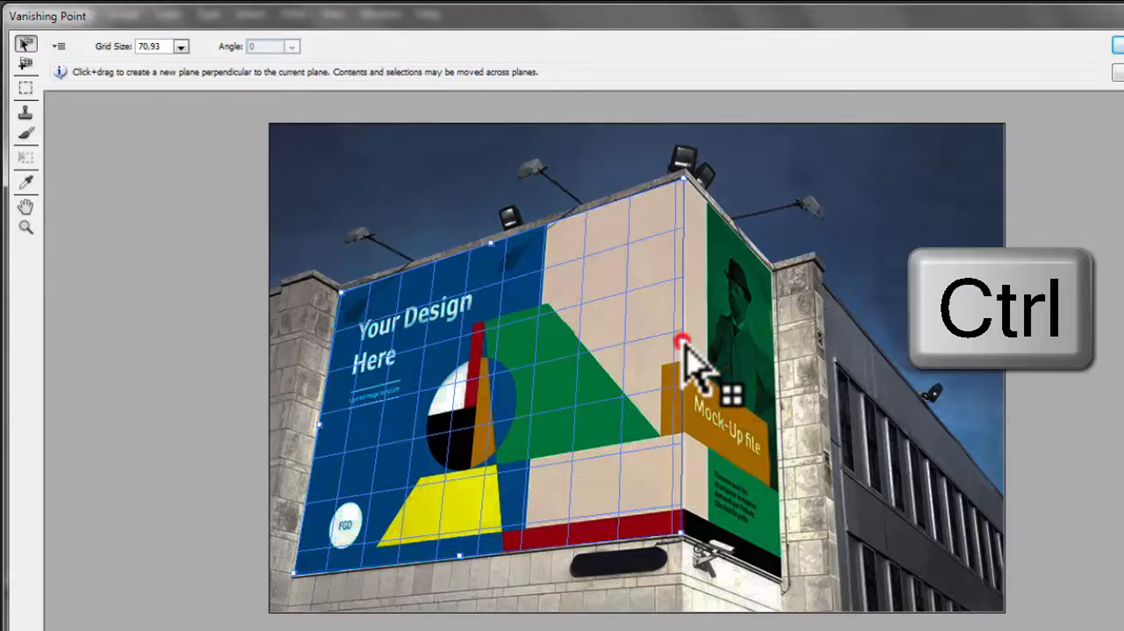
pyautogui.moveTo(685, 344); pyautogui.dragTo(788, 393)
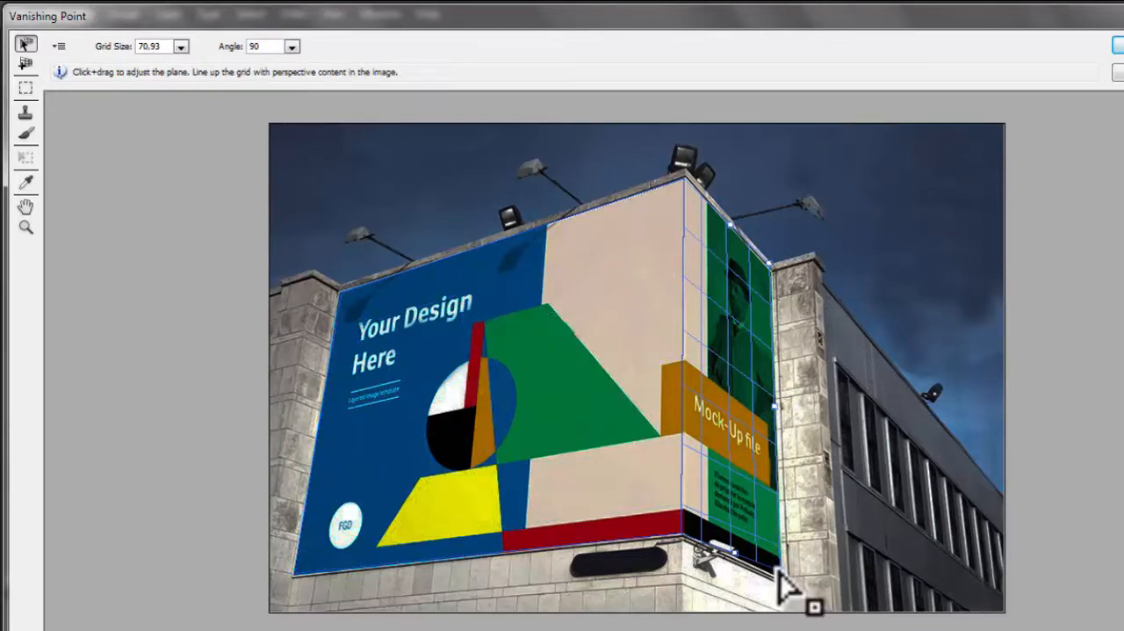
pyautogui.click(770, 266)
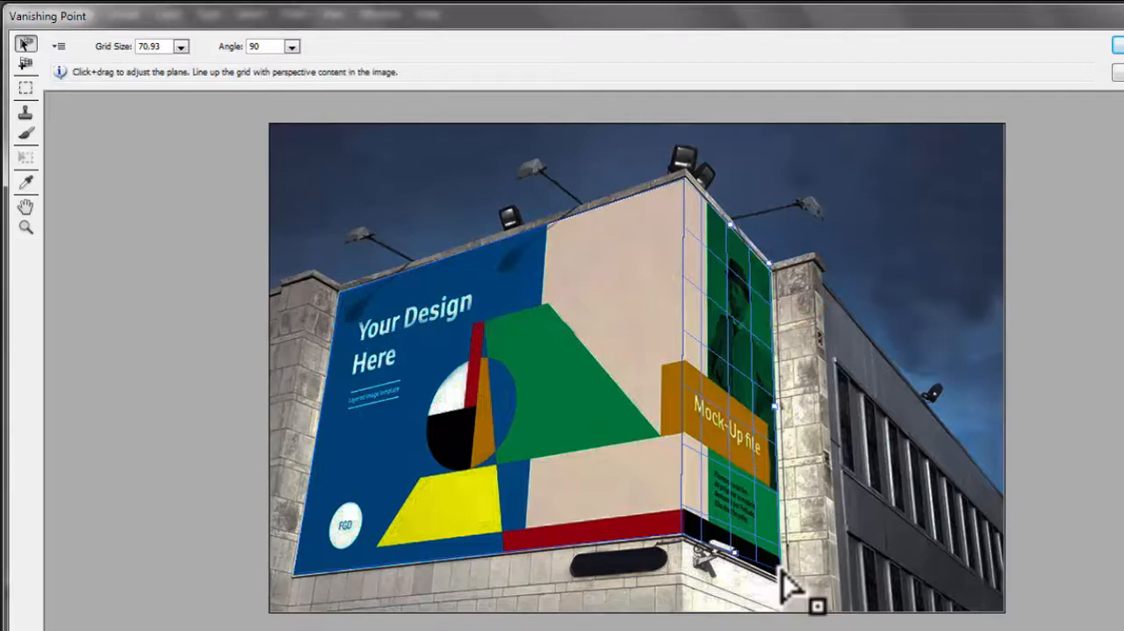
pyautogui.moveTo(779, 568); pyautogui.dragTo(781, 576)
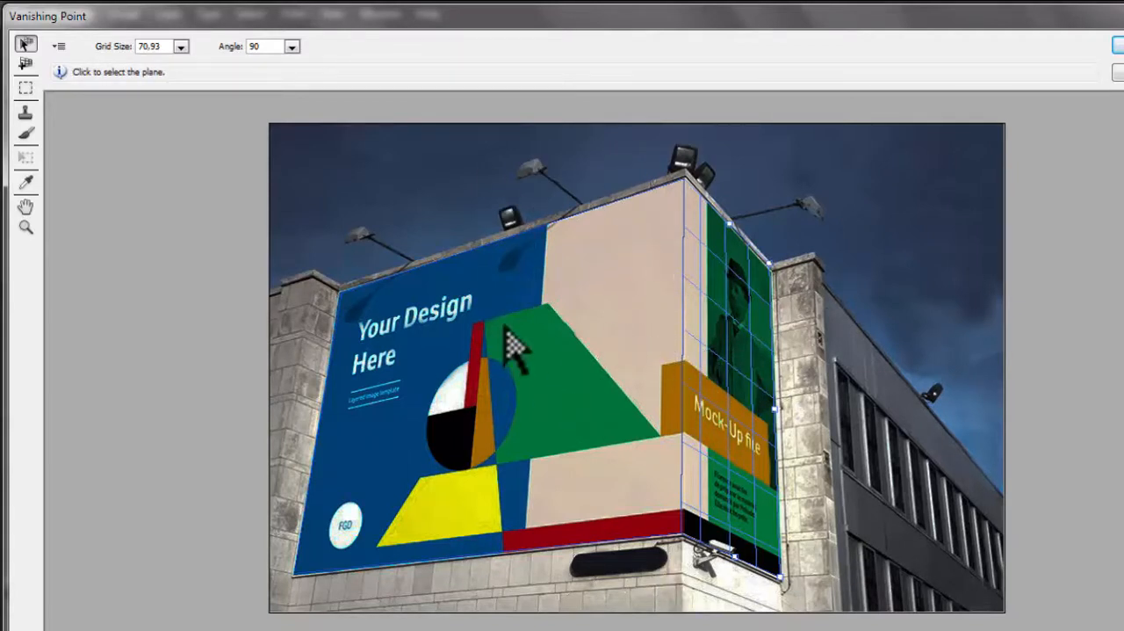
# Step: Paste the parrot picture, scale it down with the Transform tool and move it onto the billboard's front plane
pyautogui.hotkey('ctrl', 'v')
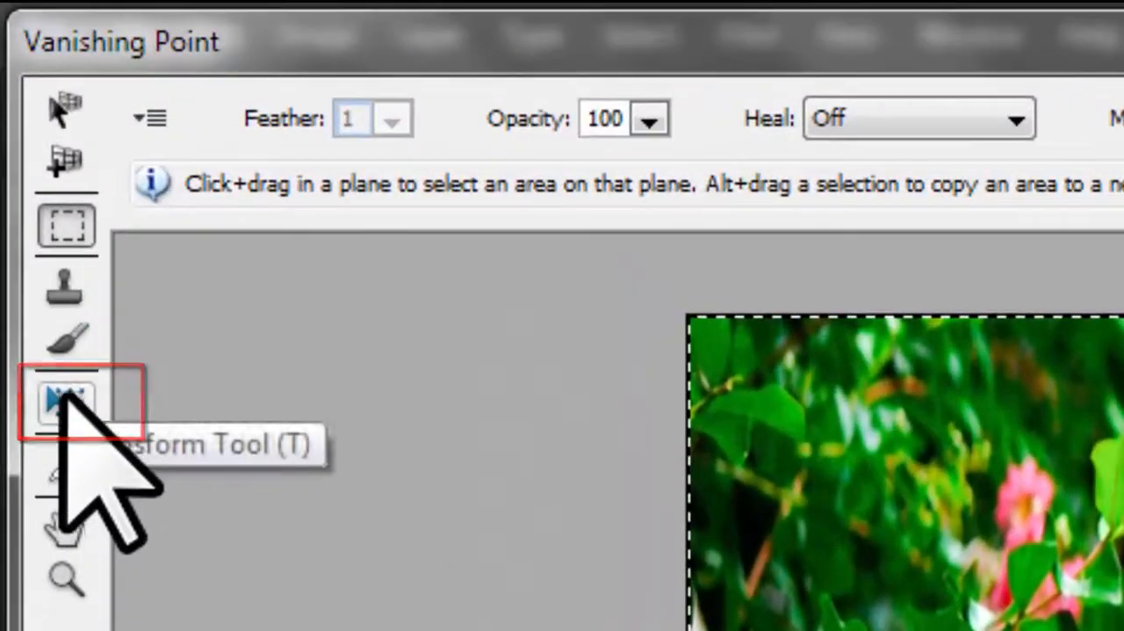
pyautogui.click(66, 401)
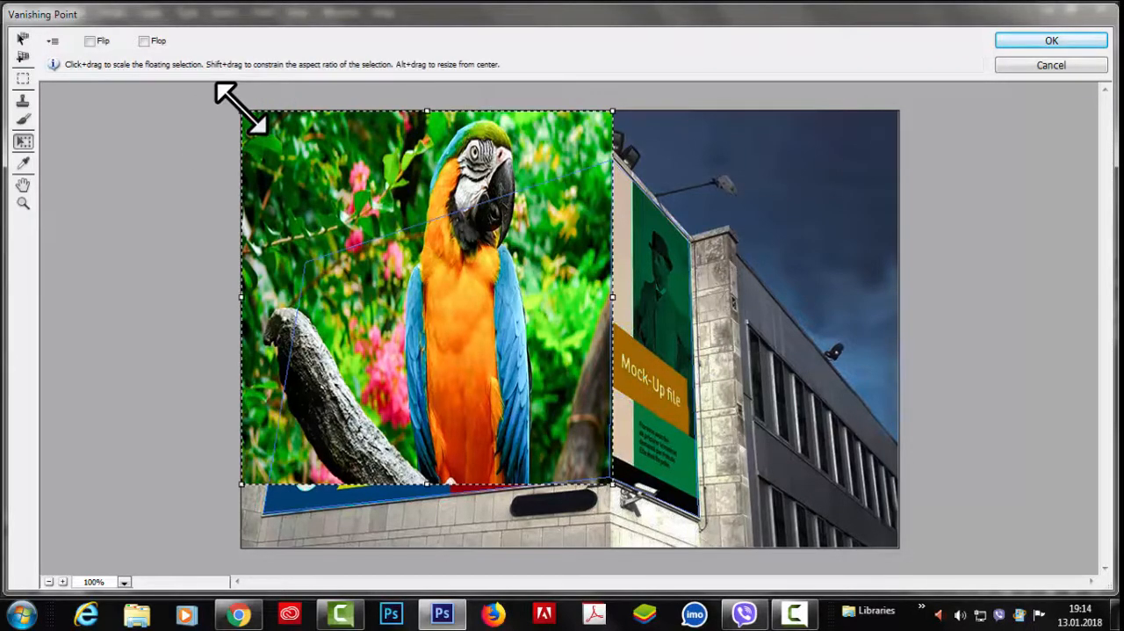
pyautogui.moveTo(242, 112); pyautogui.dragTo(376, 317)
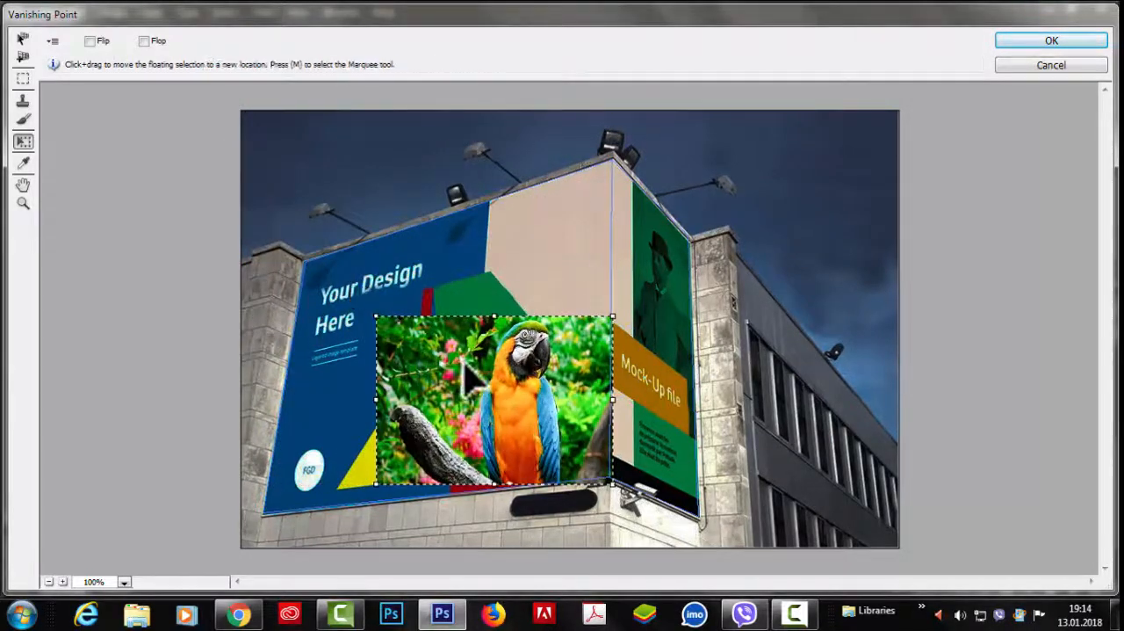
pyautogui.moveTo(465, 373); pyautogui.dragTo(433, 298)
pyautogui.moveTo(406, 369); pyautogui.dragTo(389, 341)
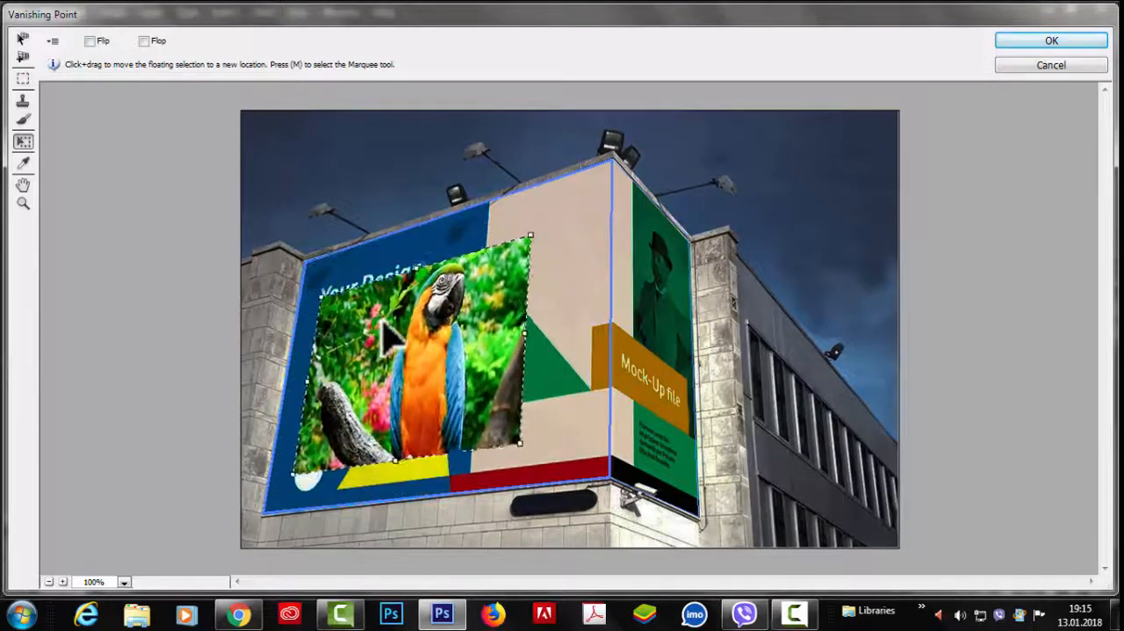
# Step: Align the parrot picture with the front face's outer upper corner and scale it to cover both billboard faces around the corner
pyautogui.moveTo(383, 255); pyautogui.dragTo(394, 308)
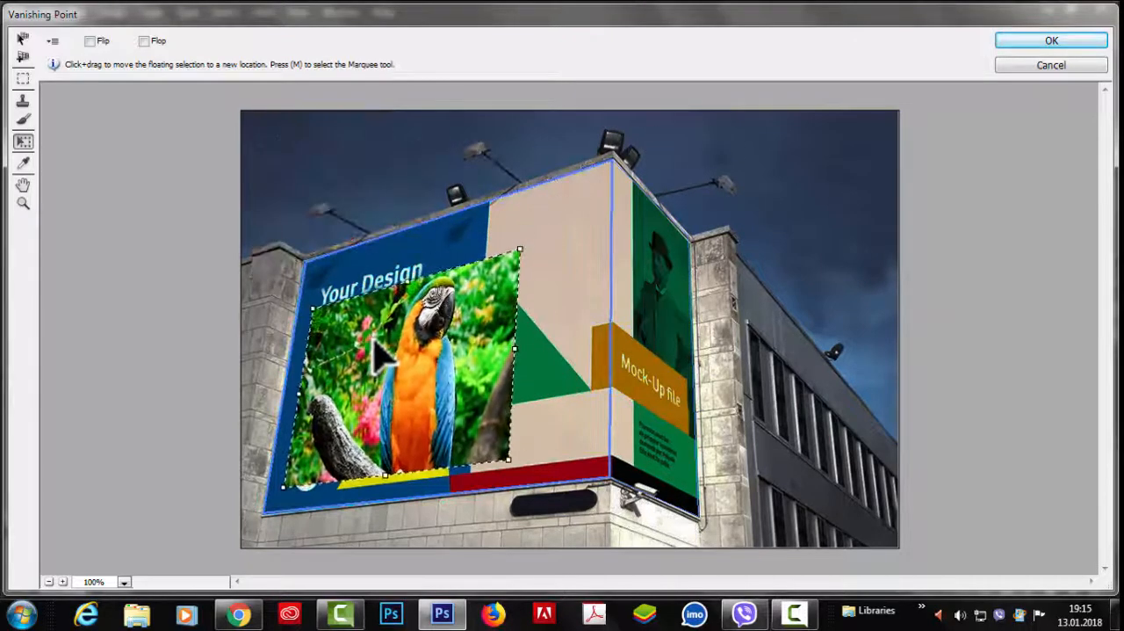
pyautogui.moveTo(466, 271); pyautogui.dragTo(403, 341)
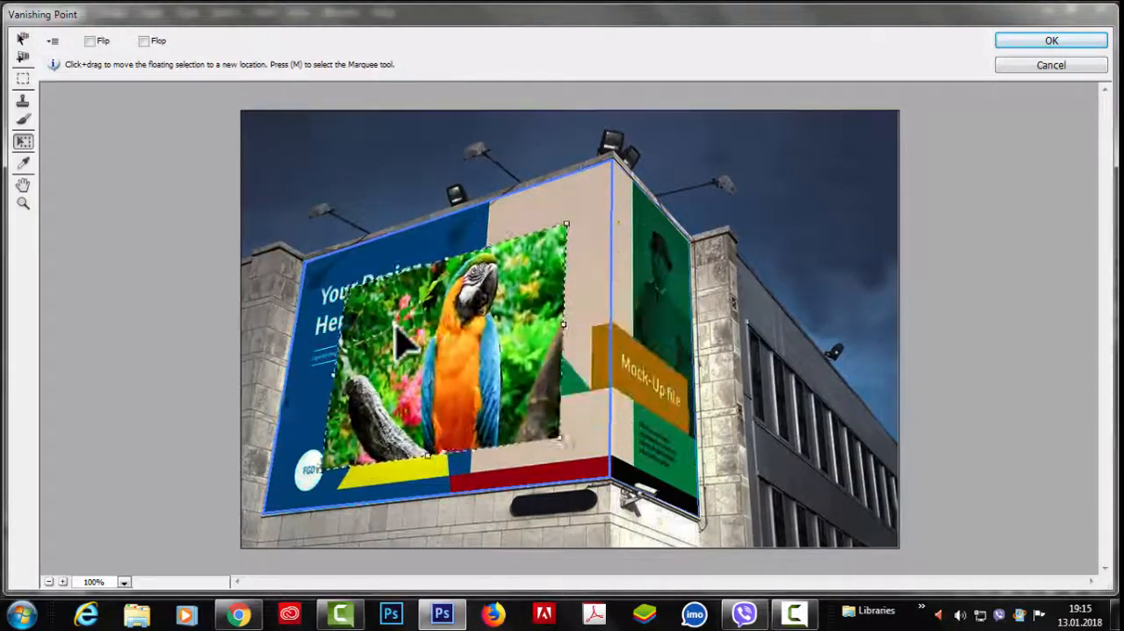
pyautogui.moveTo(466, 315); pyautogui.dragTo(366, 290)
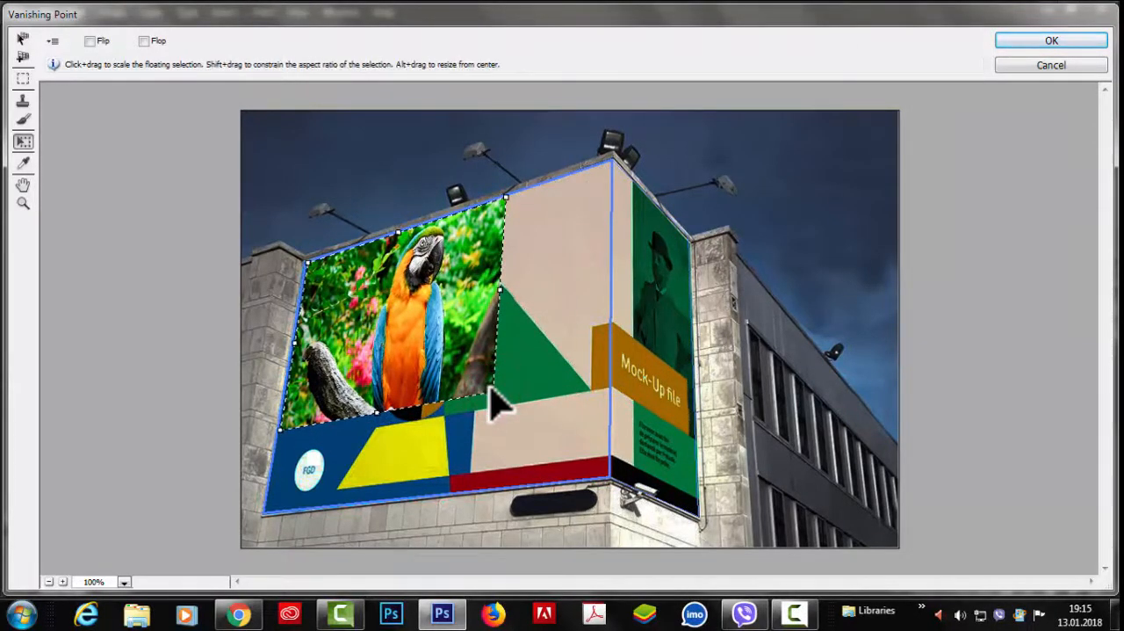
pyautogui.moveTo(492, 393); pyautogui.dragTo(627, 473)
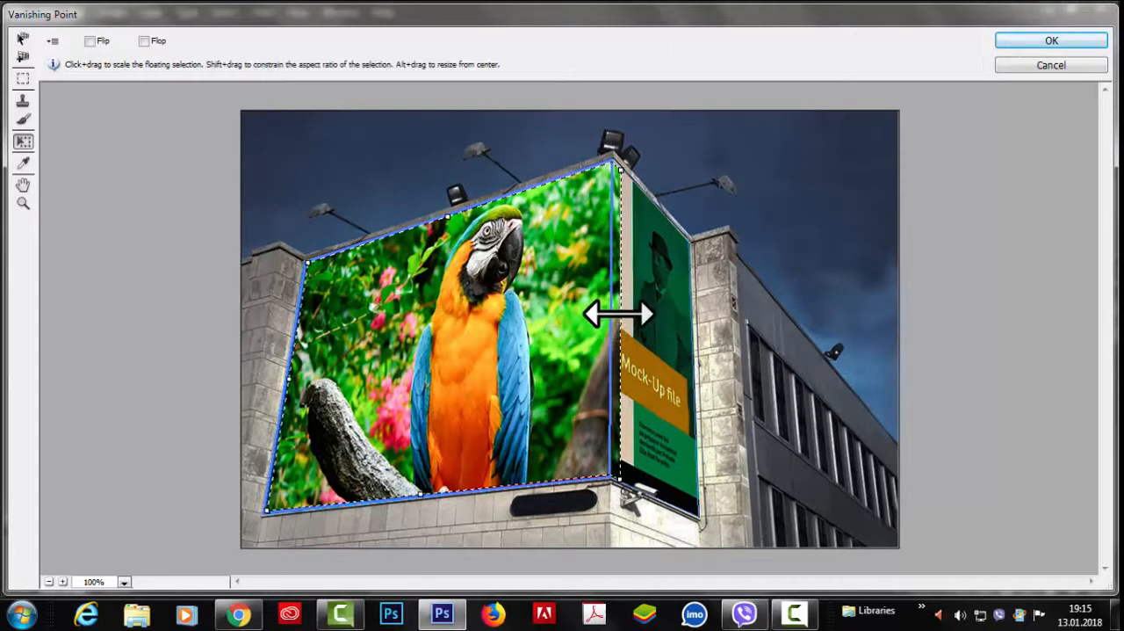
pyautogui.moveTo(615, 313); pyautogui.dragTo(795, 339)
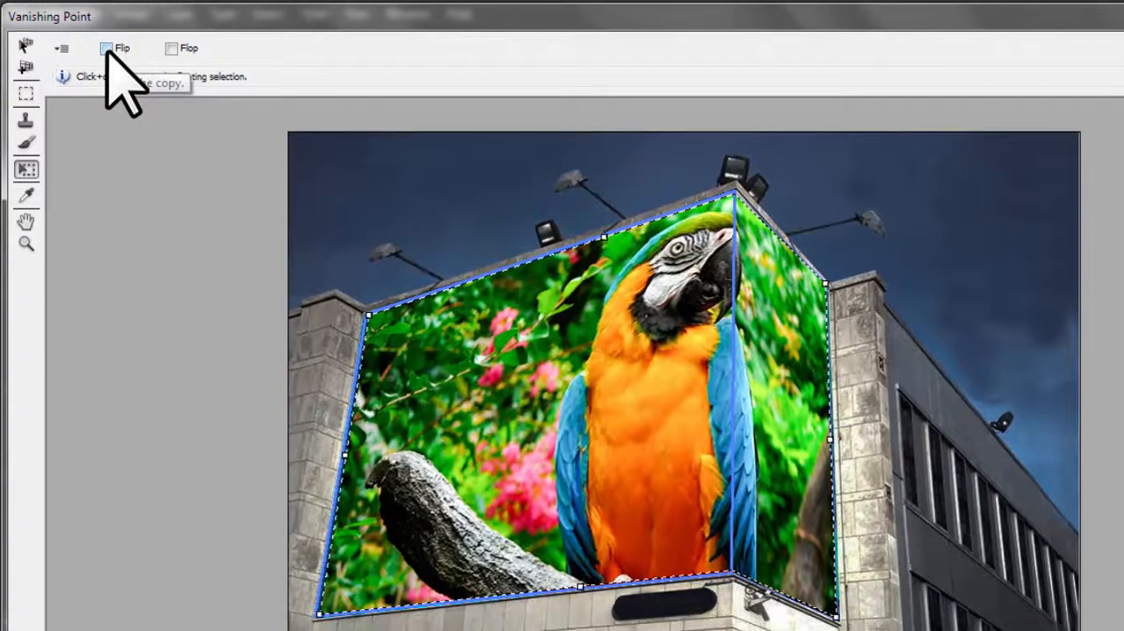
# Step: Try the Flip and Flop options on the parrot picture
pyautogui.click(106, 49)
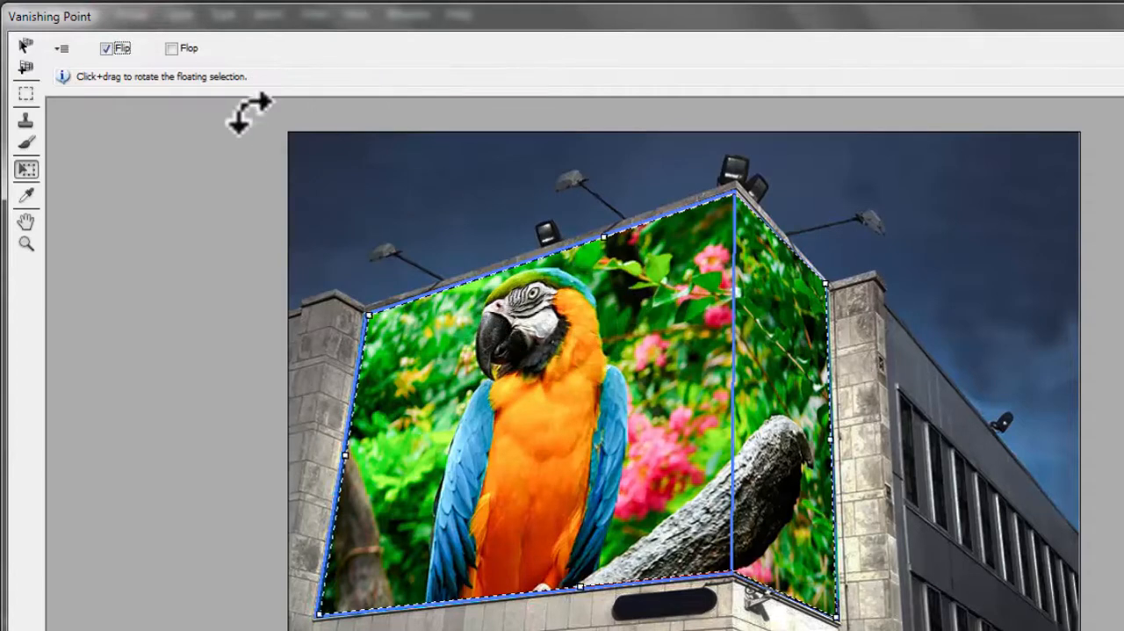
pyautogui.click(105, 49)
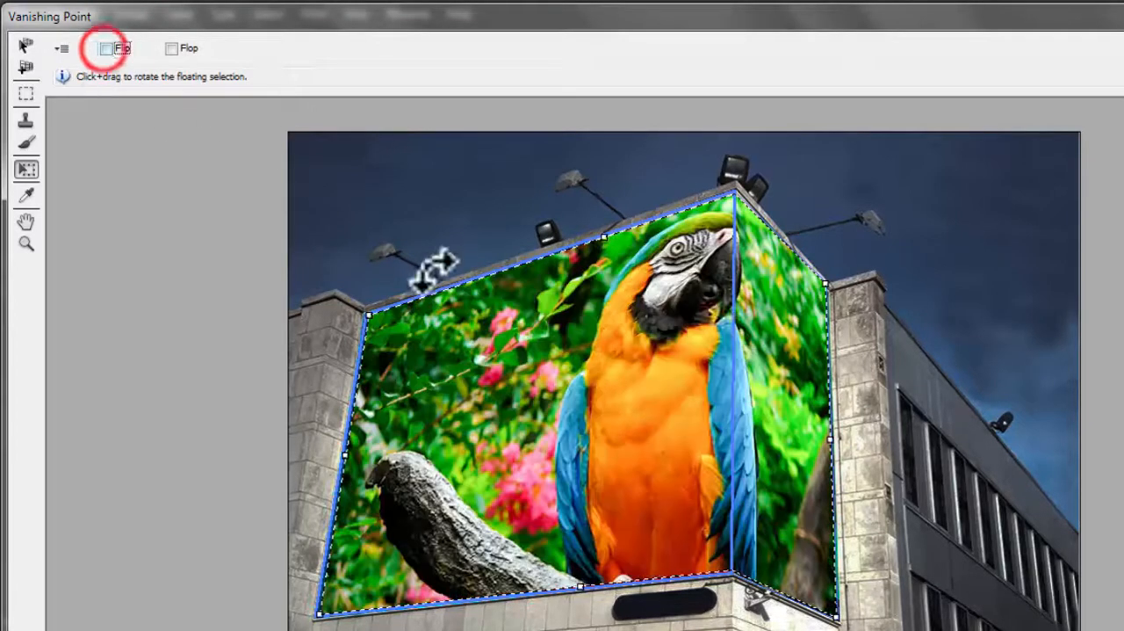
pyautogui.click(105, 48)
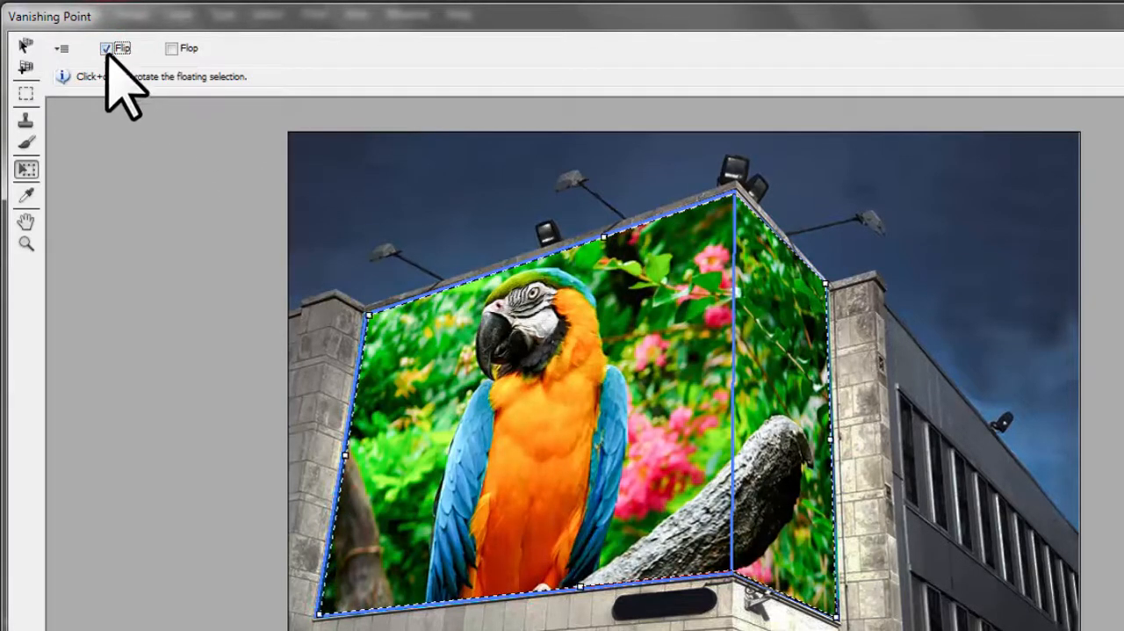
pyautogui.click(106, 48)
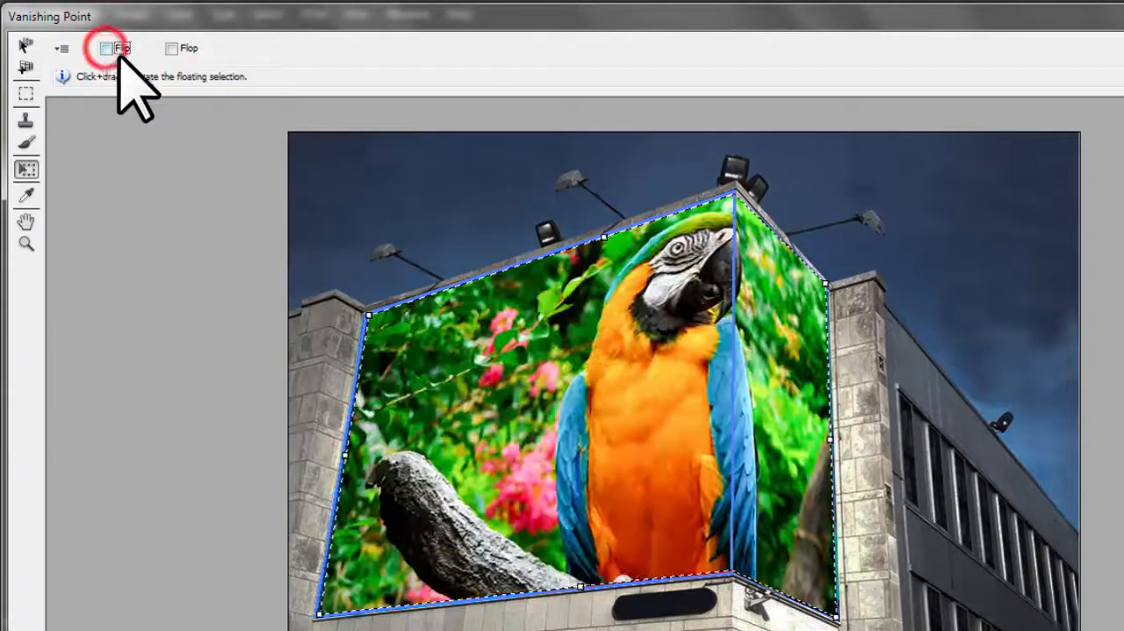
pyautogui.click(171, 49)
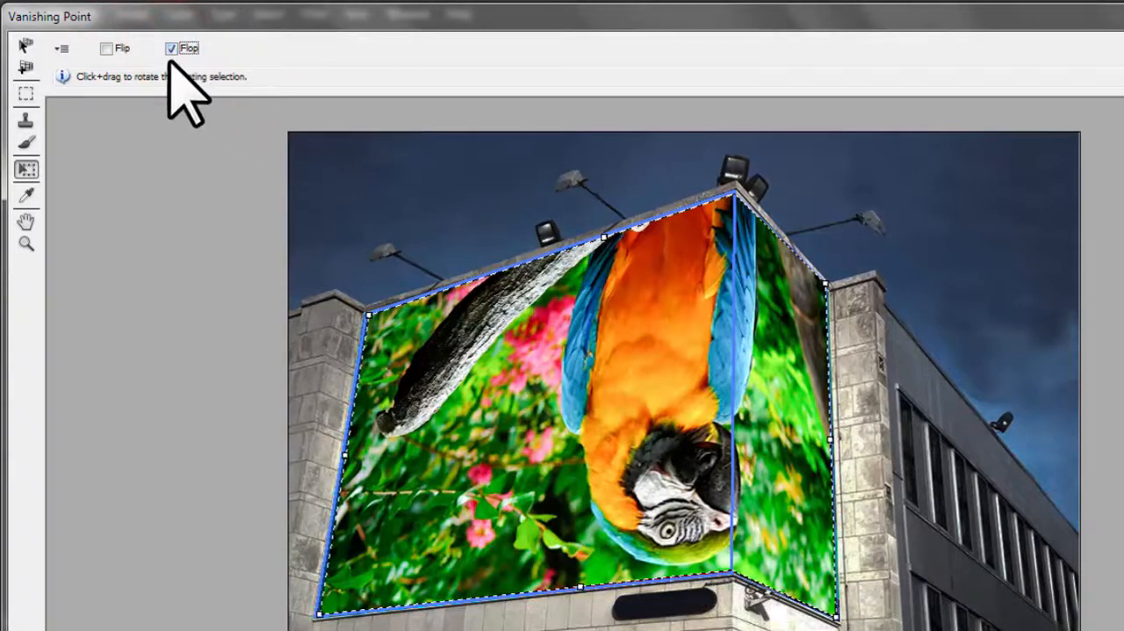
pyautogui.click(171, 49)
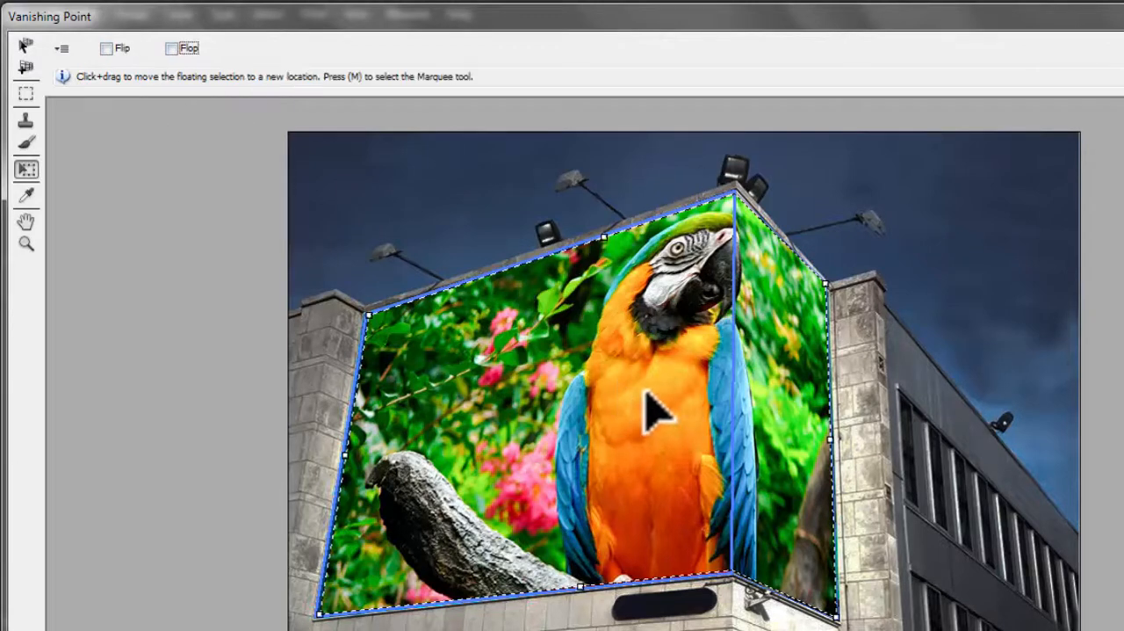
# Step: Mirror the parrot picture sideways with Flip and apply the Vanishing Point result
pyautogui.click(105, 48)
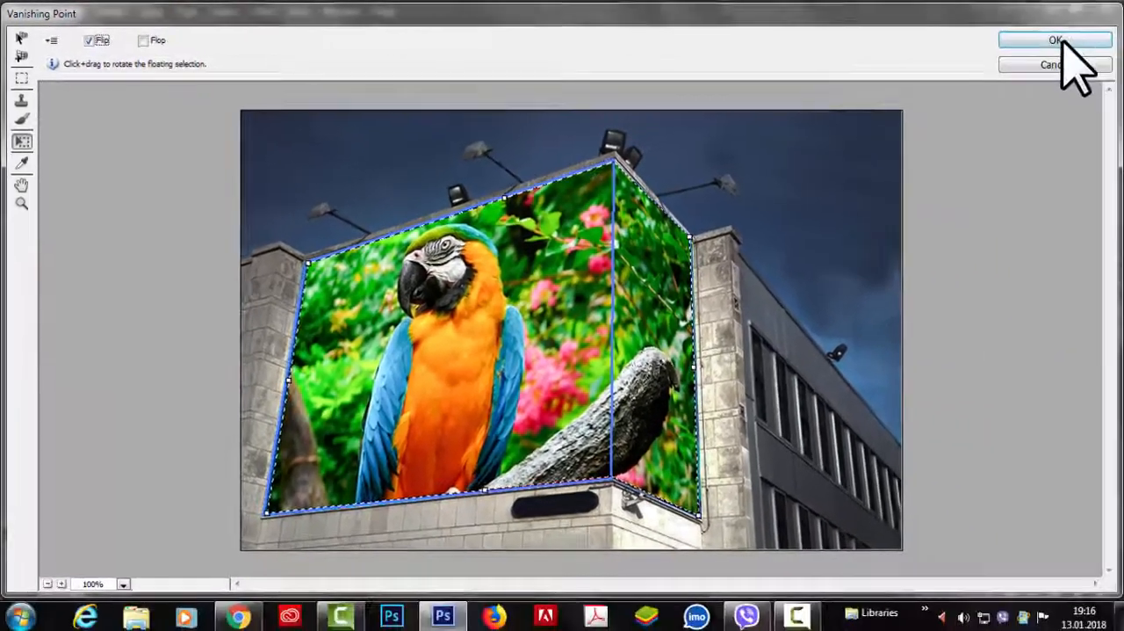
pyautogui.click(1063, 44)
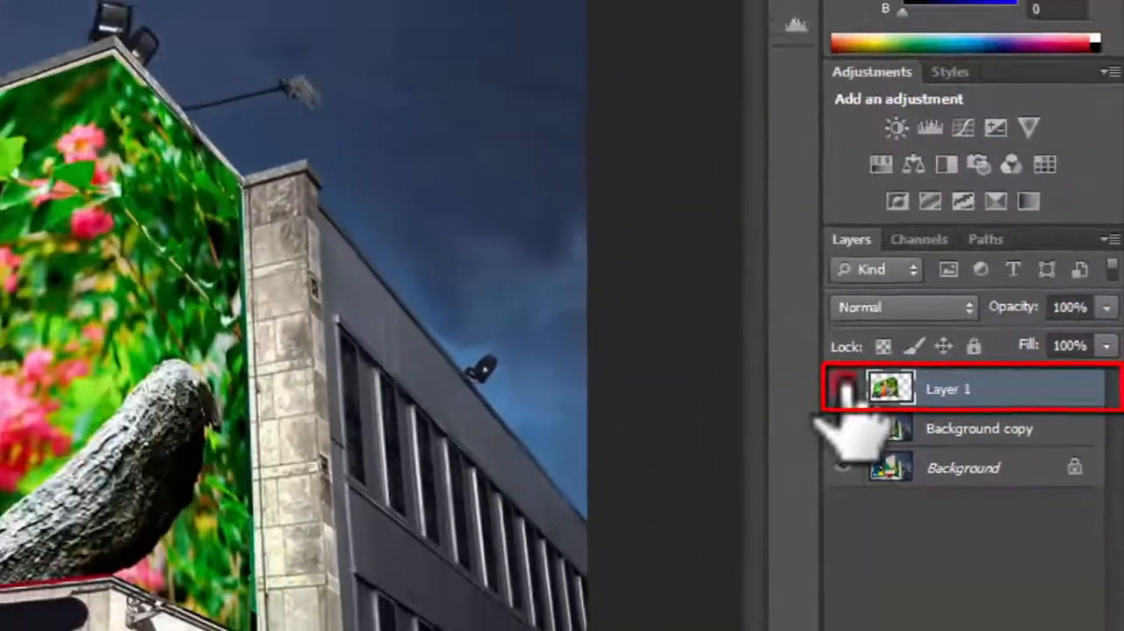
# Step: Hide Layer 1 and show it again to compare the billboard with and without the parrot picture
pyautogui.click(722, 421)
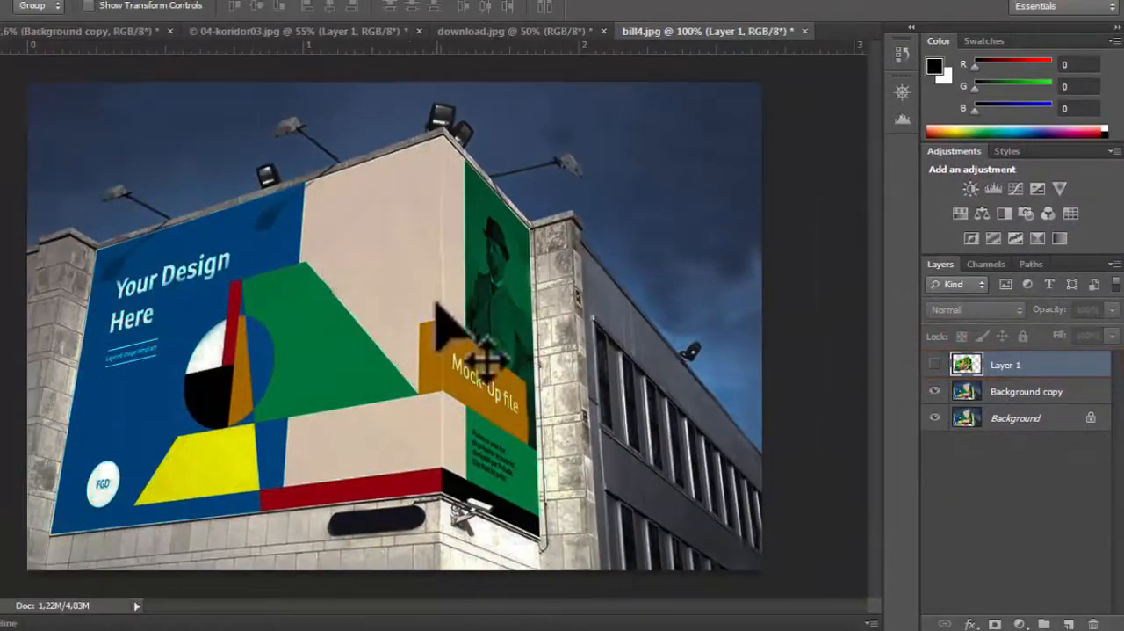
pyautogui.click(934, 364)
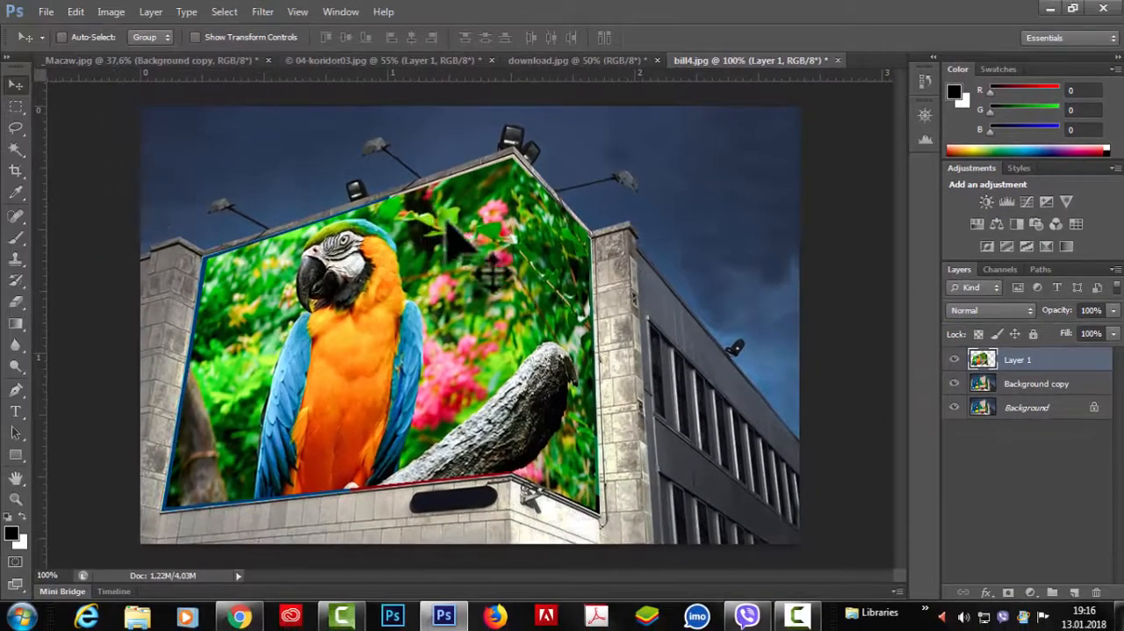
pyautogui.moveTo(489, 255); pyautogui.dragTo(483, 235)
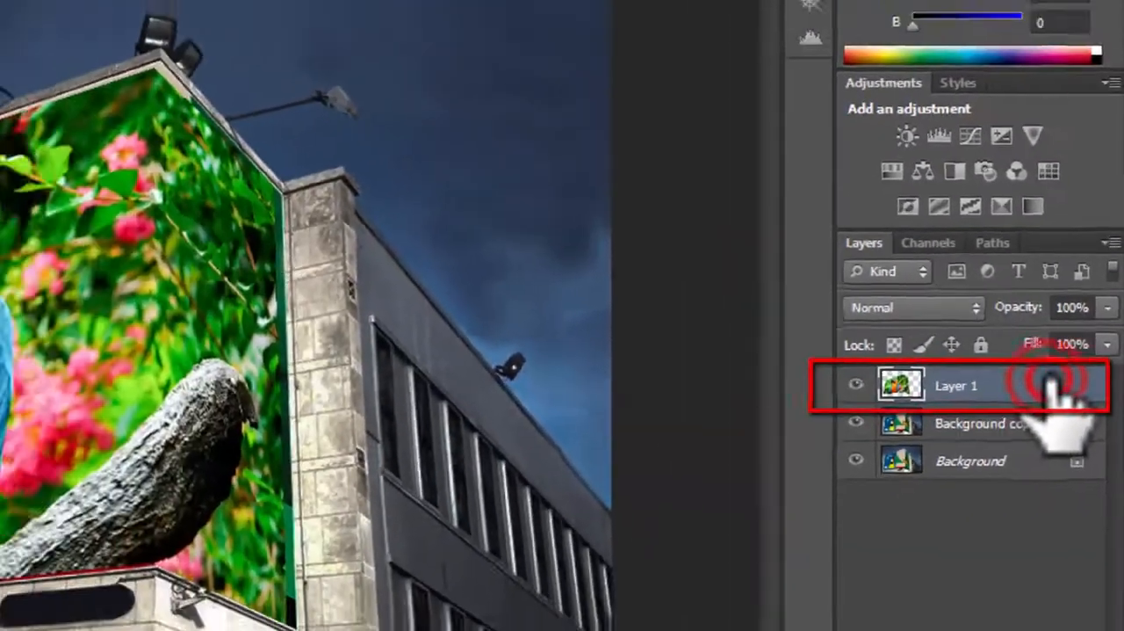
# Step: Try a 3 px black outside stroke as a layer style on Layer 1
pyautogui.doubleClick(1037, 409)
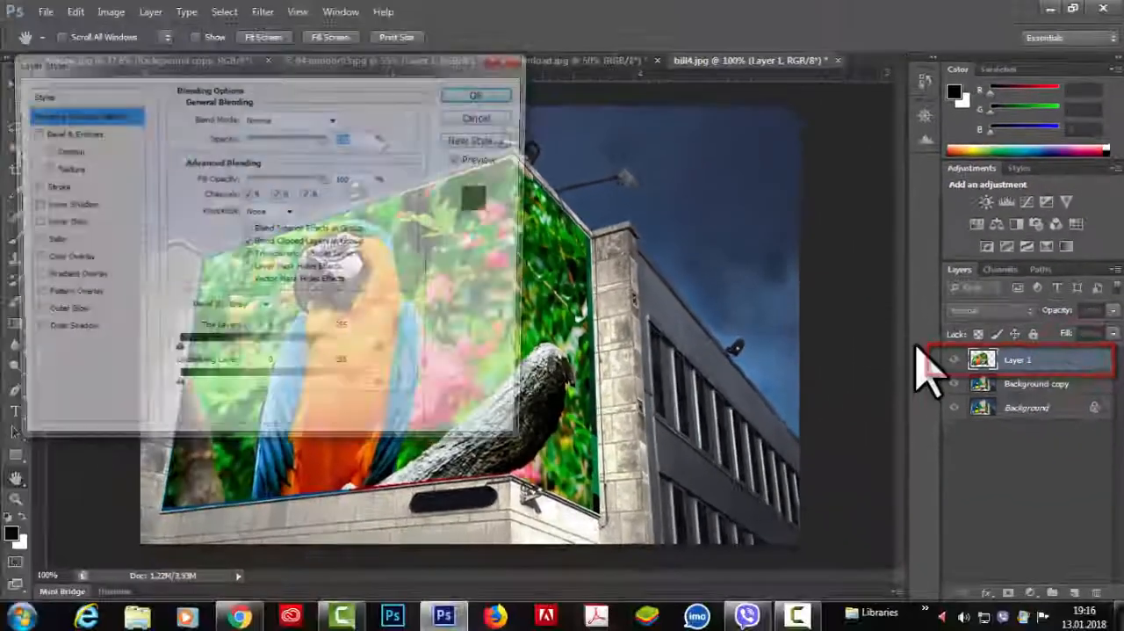
pyautogui.moveTo(180, 63); pyautogui.dragTo(751, 63)
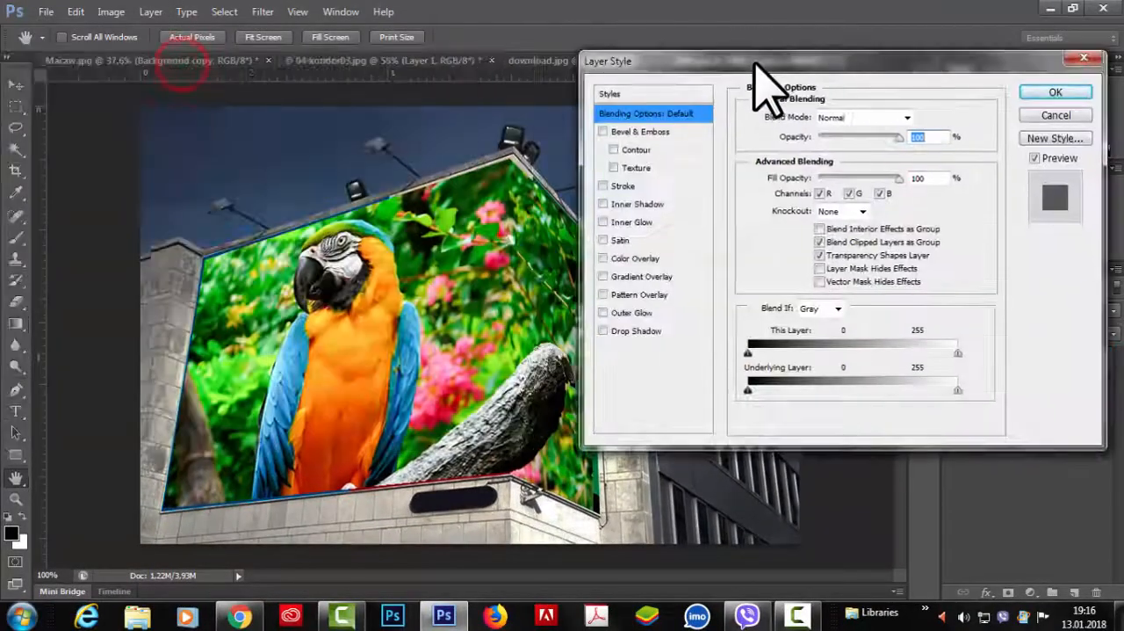
pyautogui.click(604, 185)
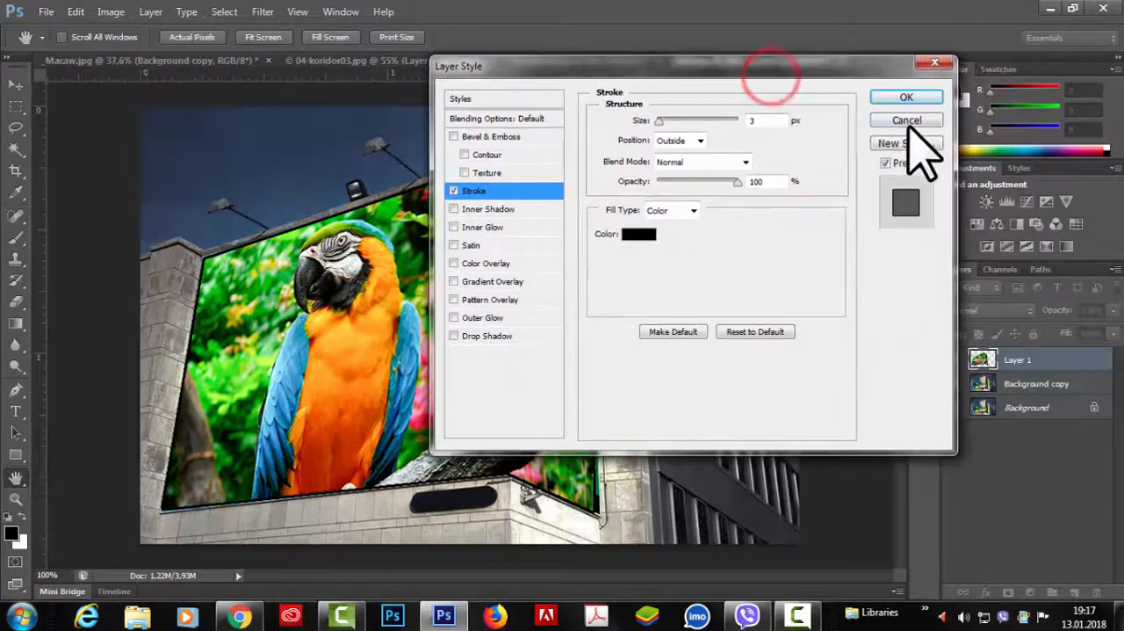
pyautogui.click(1109, 125)
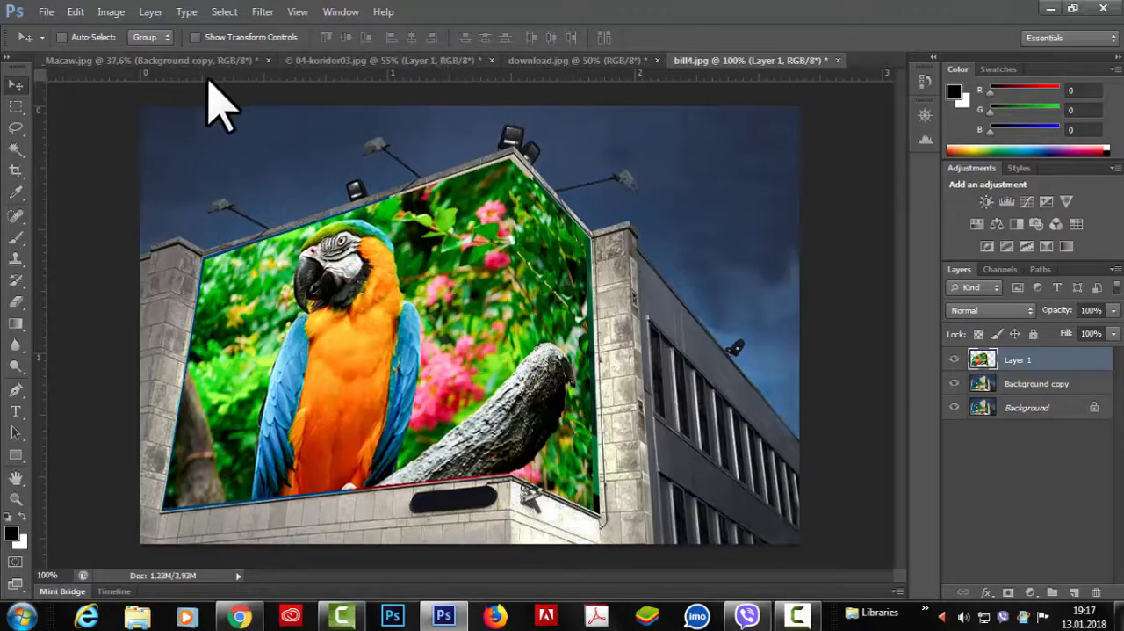
# Step: In 04-koridor03.jpg, open the Vanishing Point filter and create a perspective plane over the long windowed wall beside the corridor
pyautogui.click(185, 62)
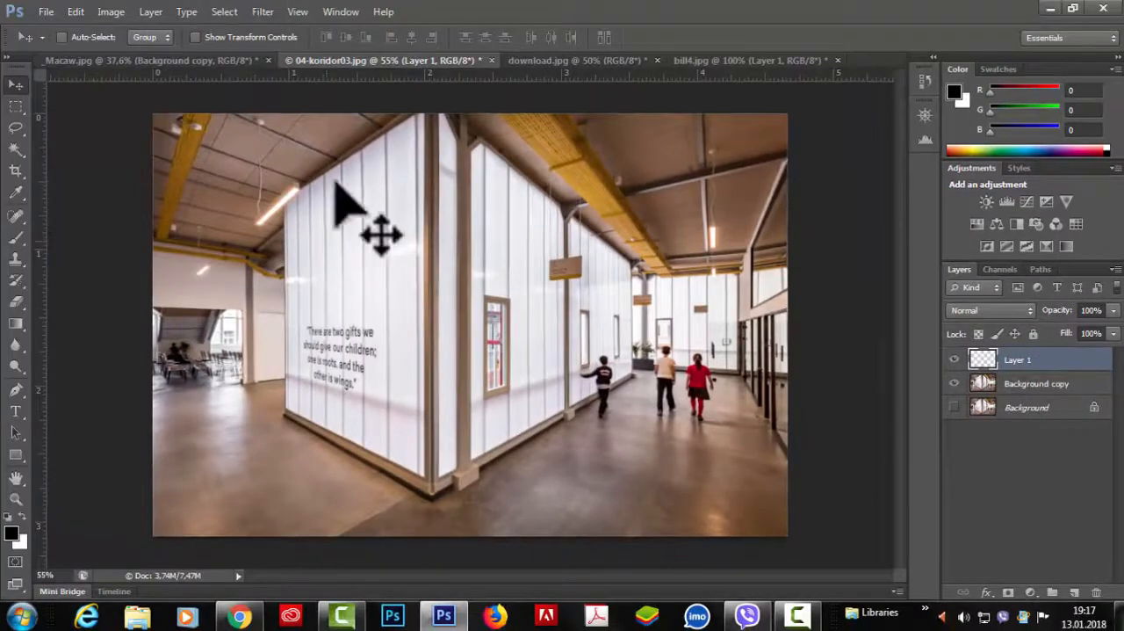
pyautogui.click(264, 12)
pyautogui.click(274, 151)
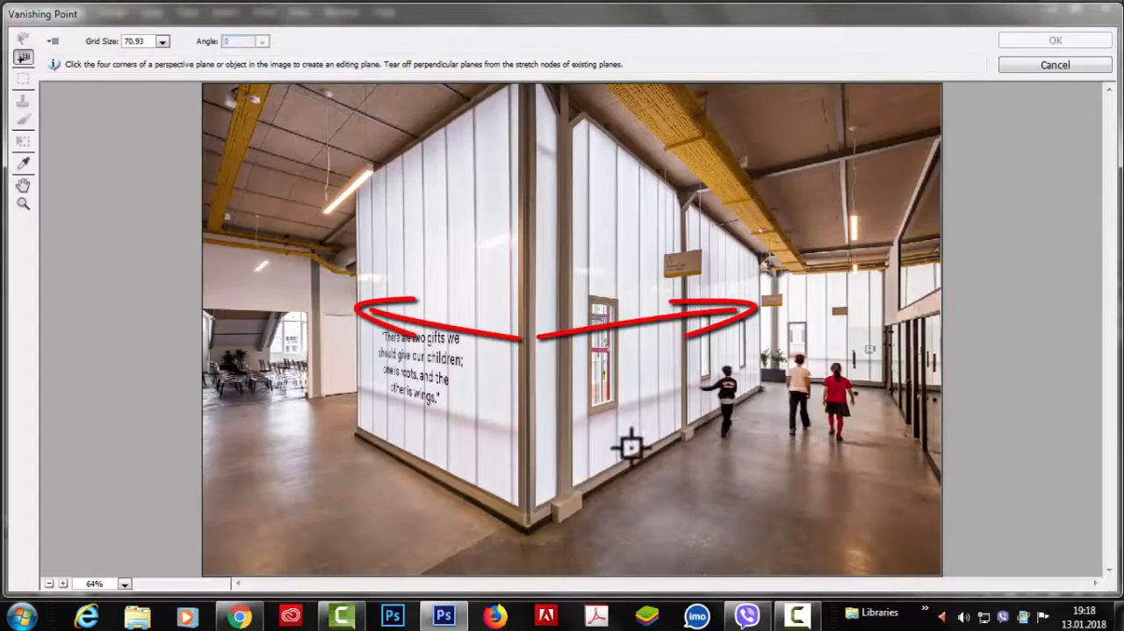
pyautogui.click(534, 84)
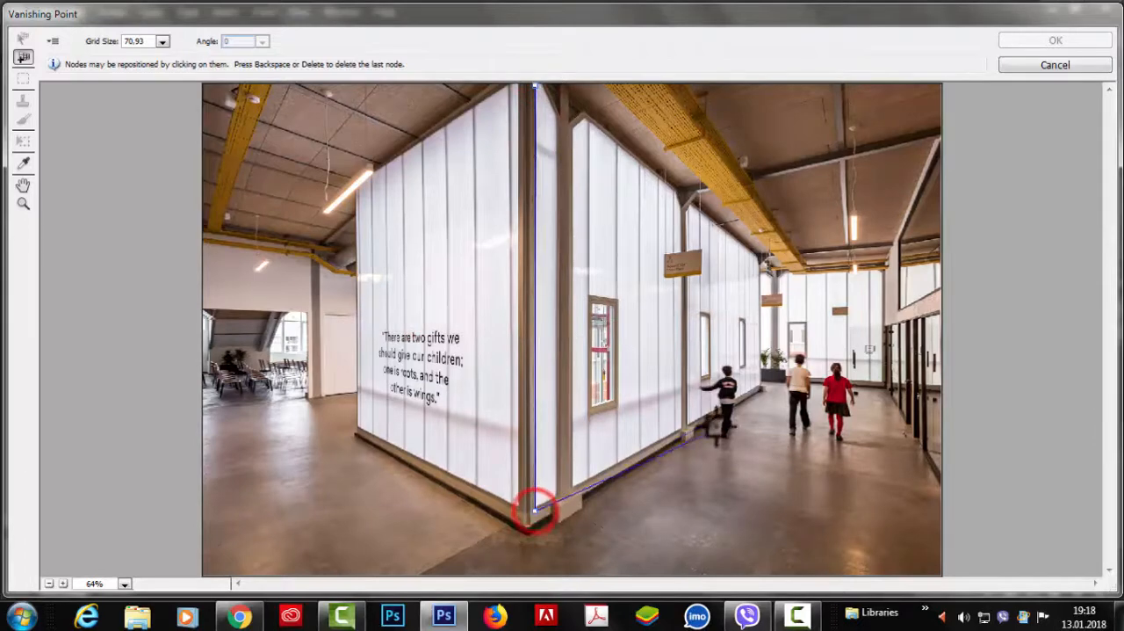
pyautogui.click(761, 388)
pyautogui.click(758, 256)
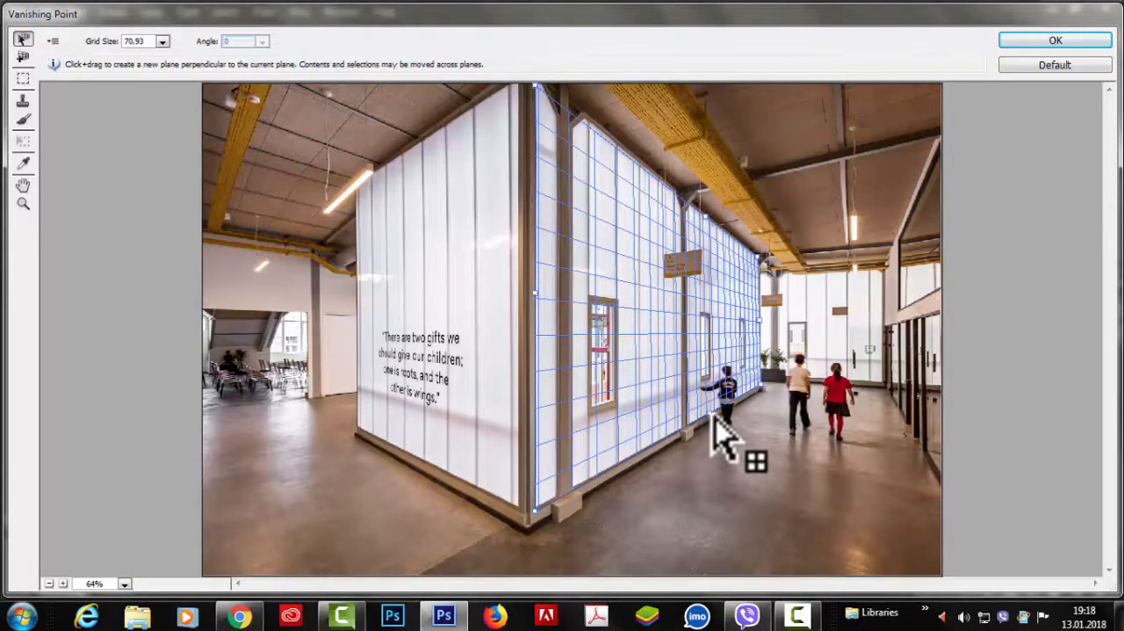
# Step: Extend perpendicular planes from the windowed wall's plane over the corridor floor and the ceiling
pyautogui.press('ctrl')
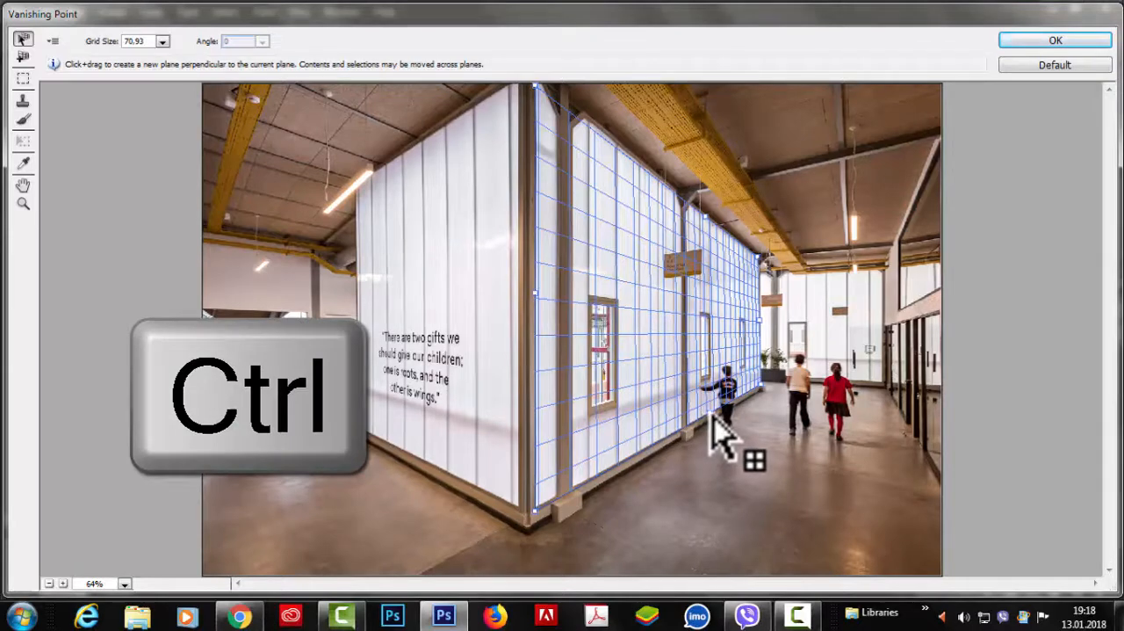
pyautogui.moveTo(711, 417); pyautogui.dragTo(920, 472)
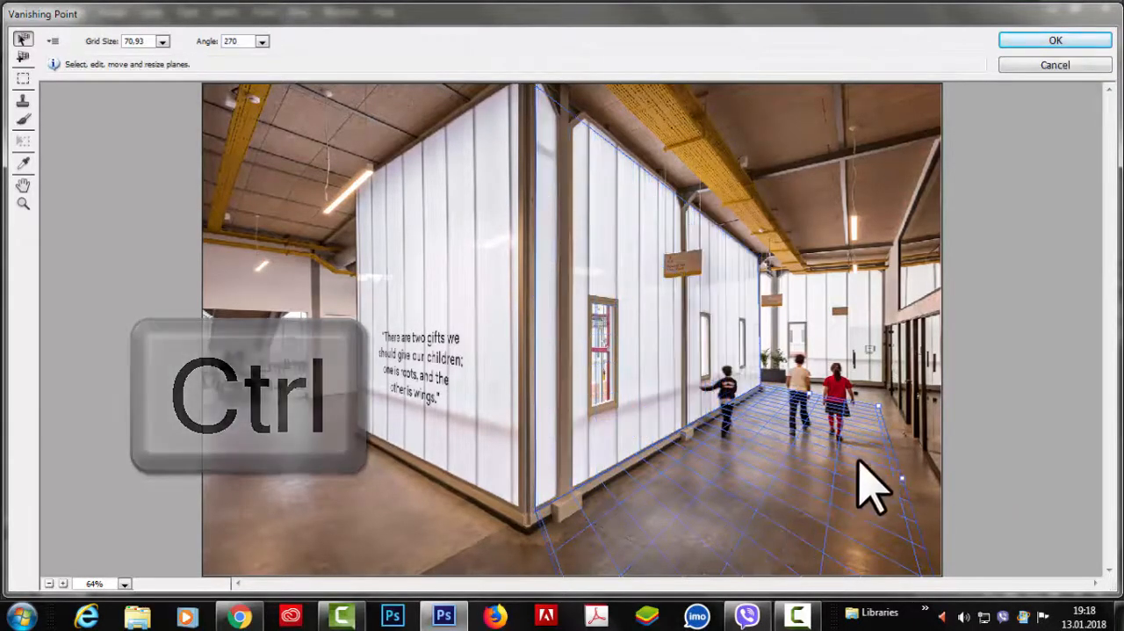
pyautogui.click(694, 221)
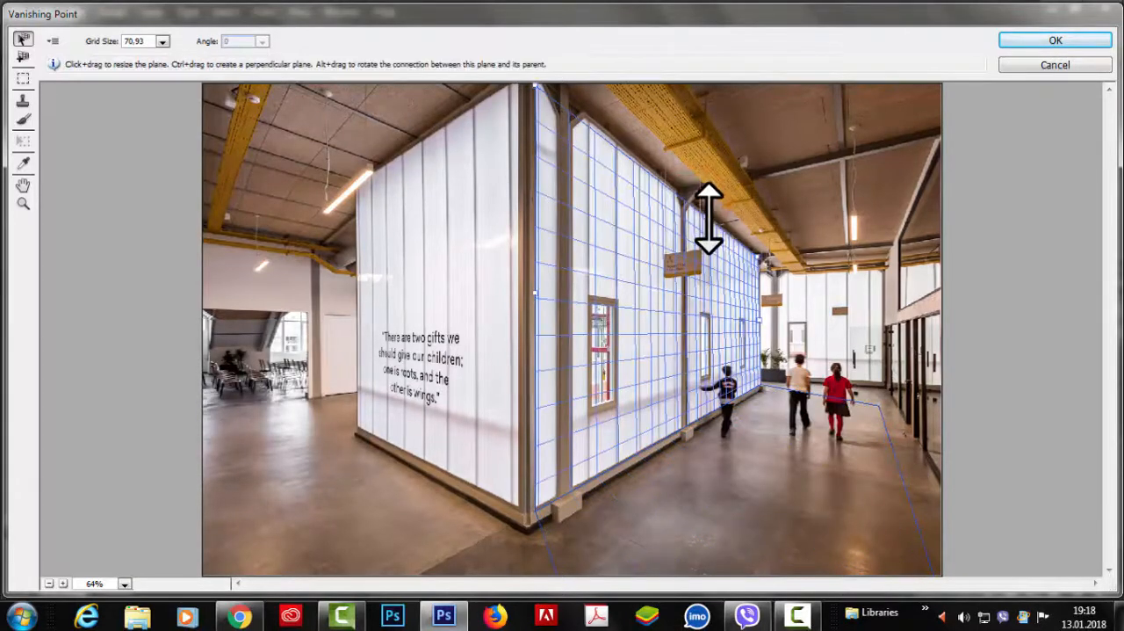
pyautogui.press('ctrl')
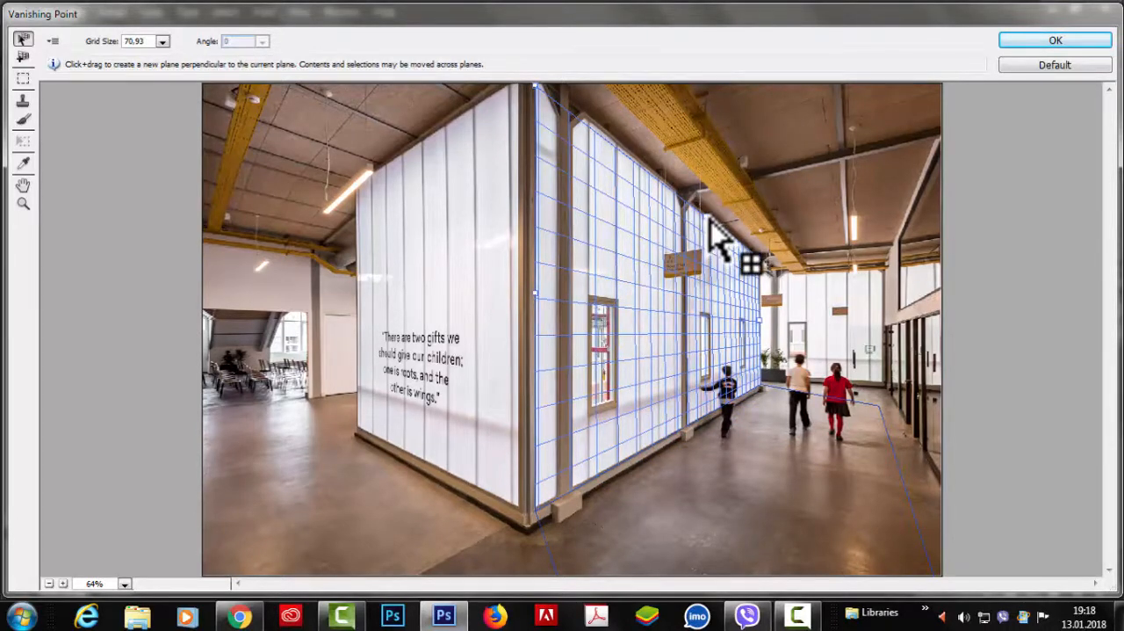
pyautogui.moveTo(710, 220); pyautogui.dragTo(927, 143)
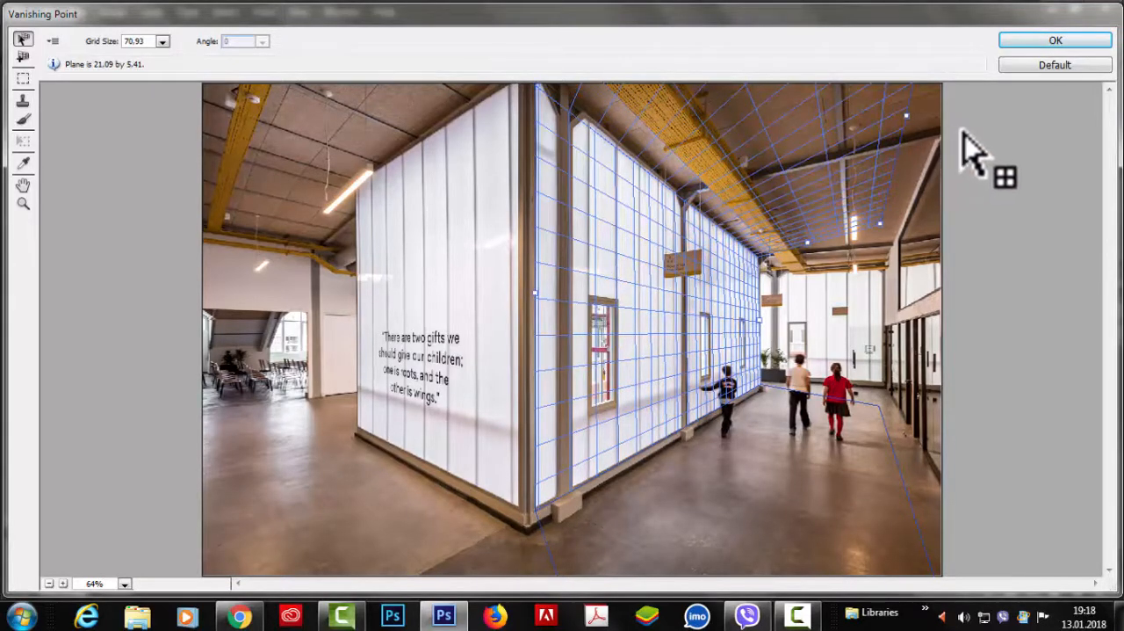
# Step: Rotate the ceiling plane about its shared edge with the wall to an angle of about 79.08
pyautogui.click(660, 184)
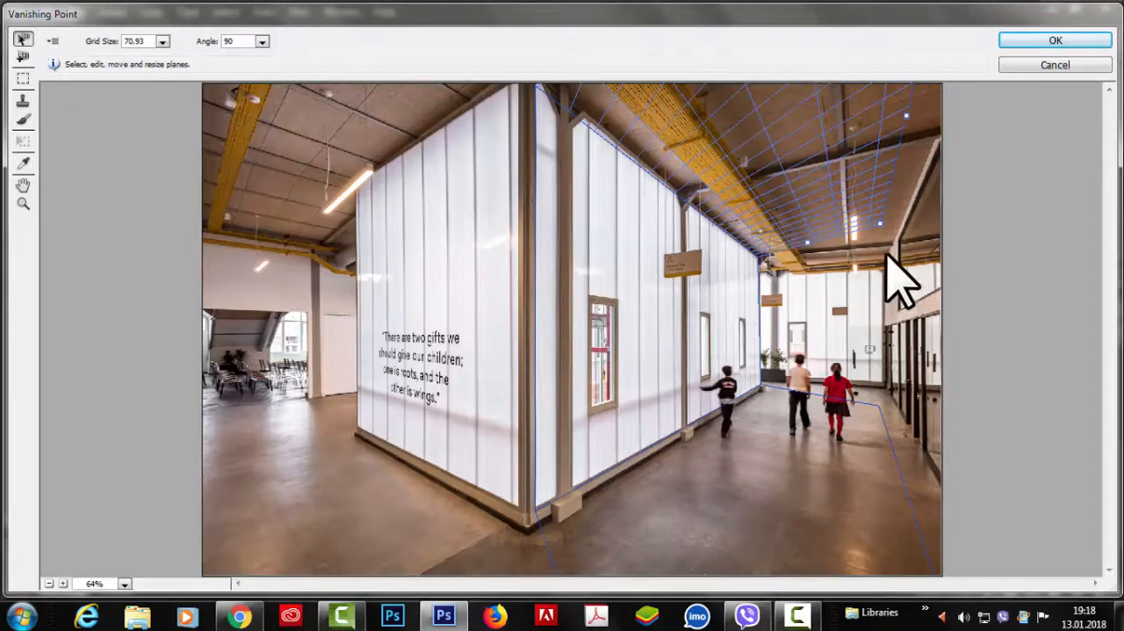
pyautogui.press('alt')
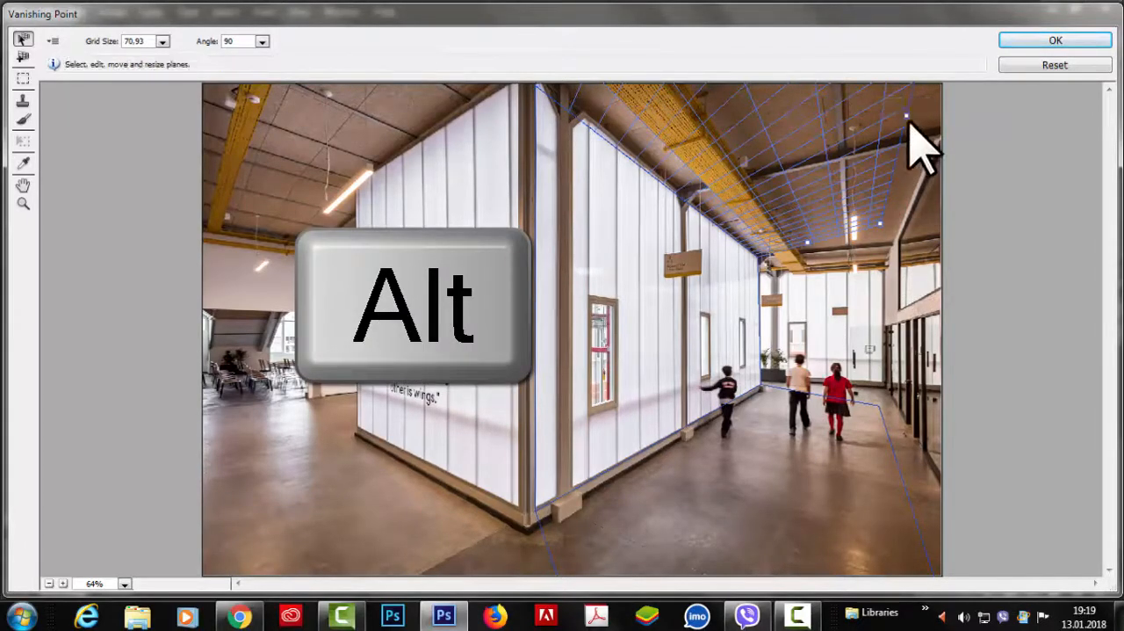
pyautogui.click(906, 111)
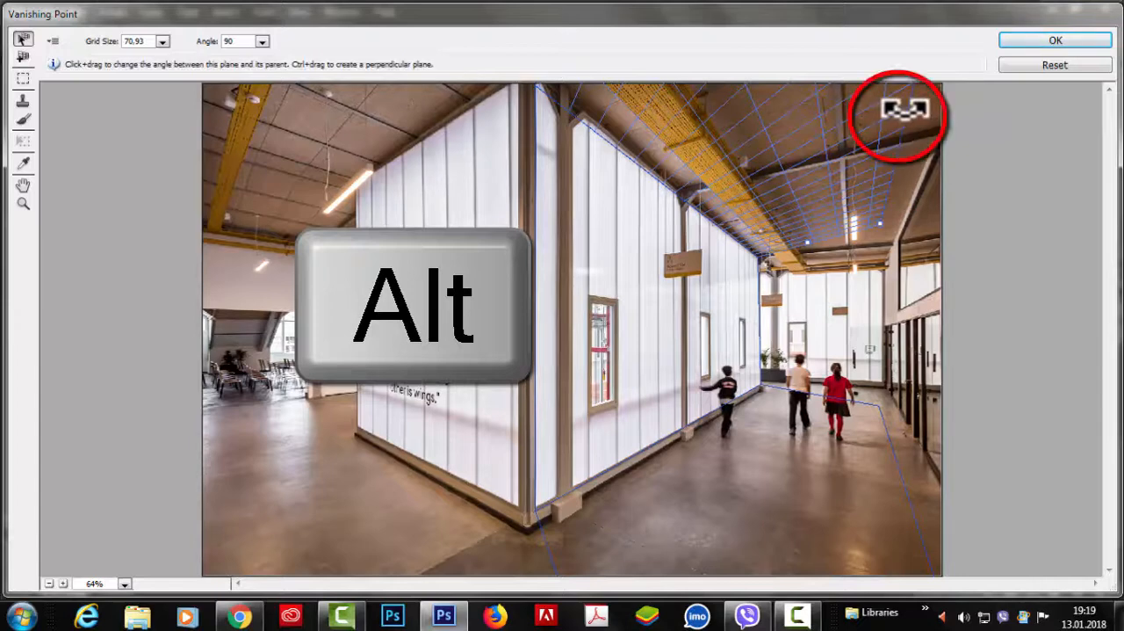
pyautogui.moveTo(906, 112); pyautogui.dragTo(952, 127)
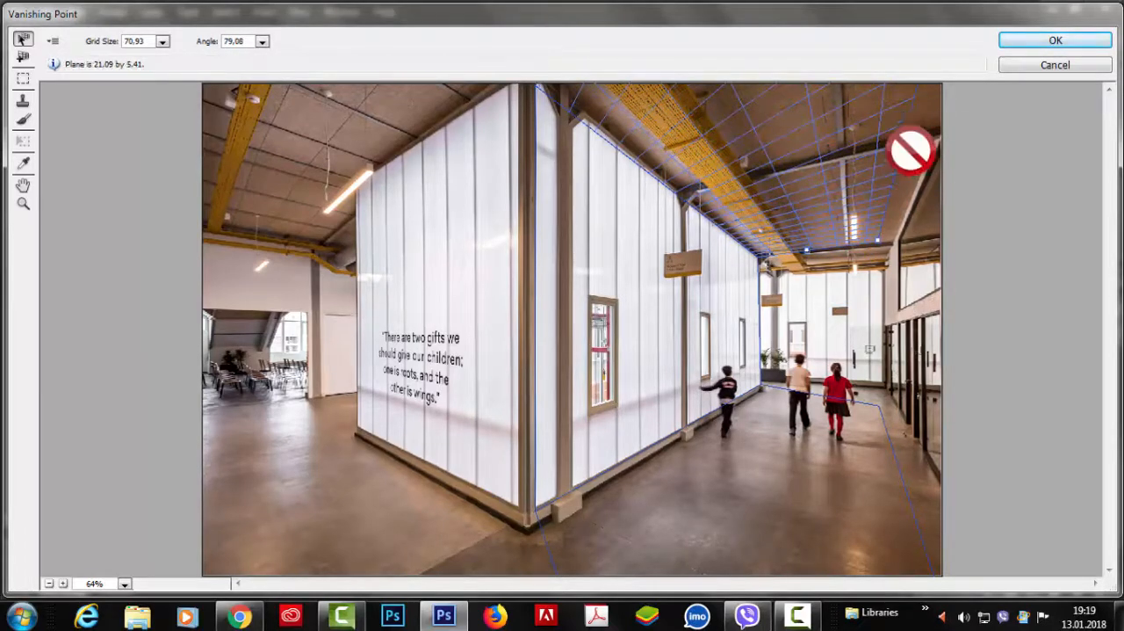
pyautogui.click(864, 398)
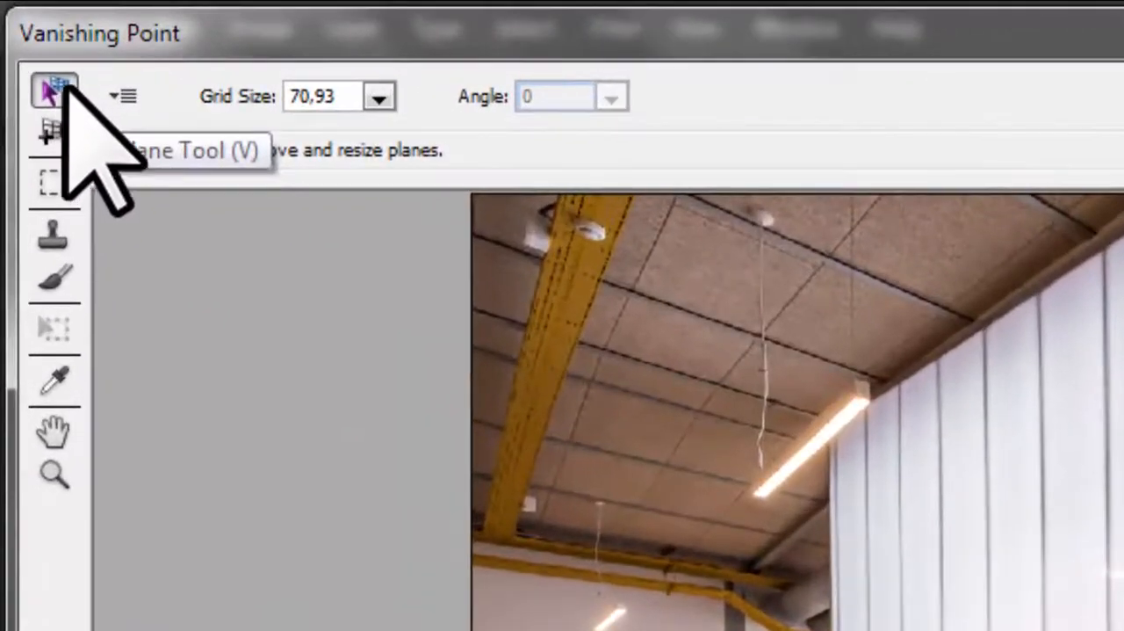
# Step: Turn on Render Grids to Photoshop and apply the Vanishing Point filter
pyautogui.click(120, 93)
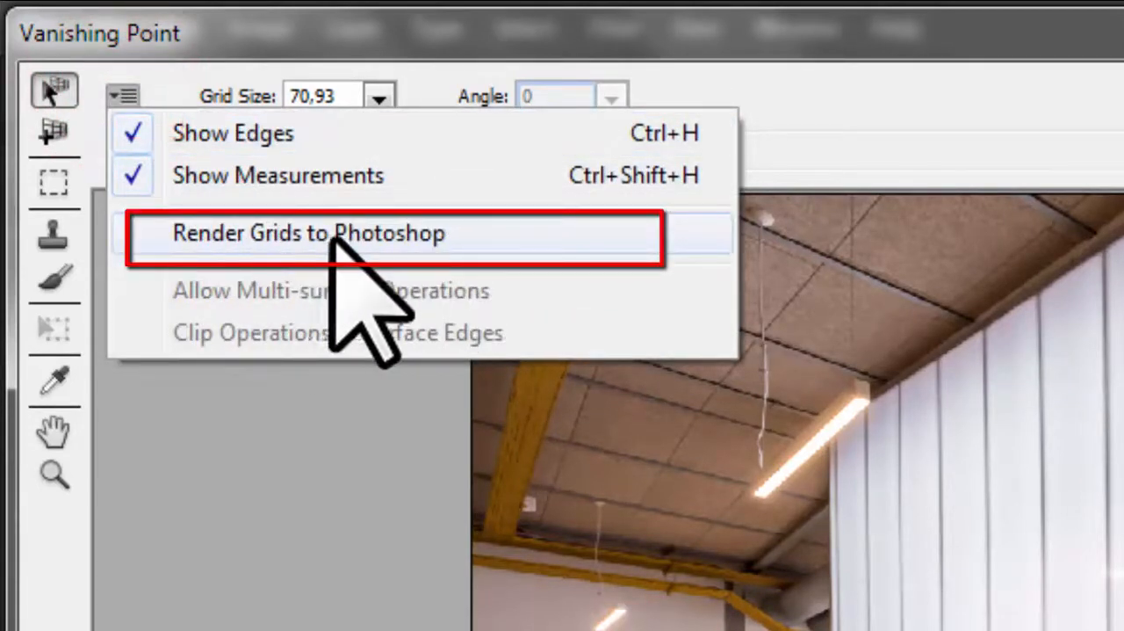
pyautogui.click(261, 231)
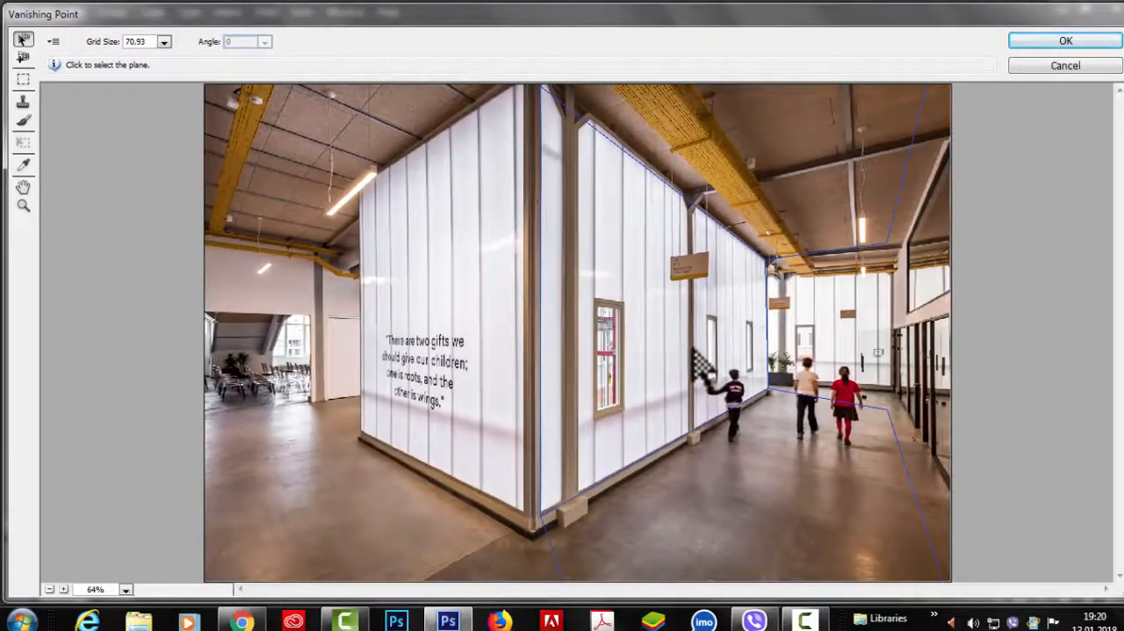
pyautogui.click(52, 42)
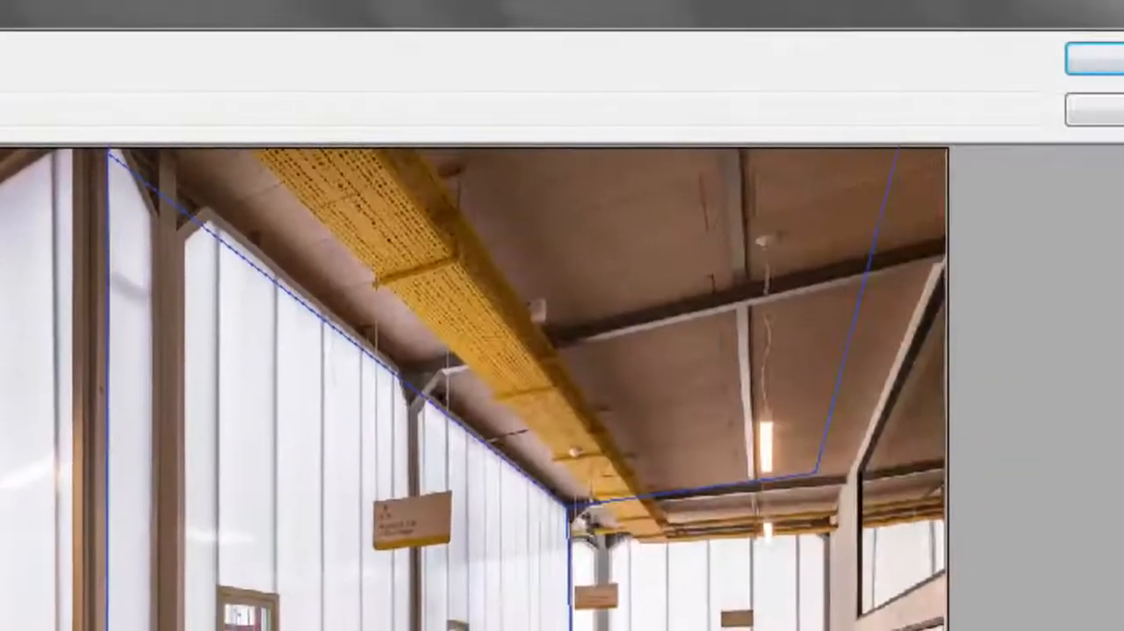
pyautogui.click(1094, 58)
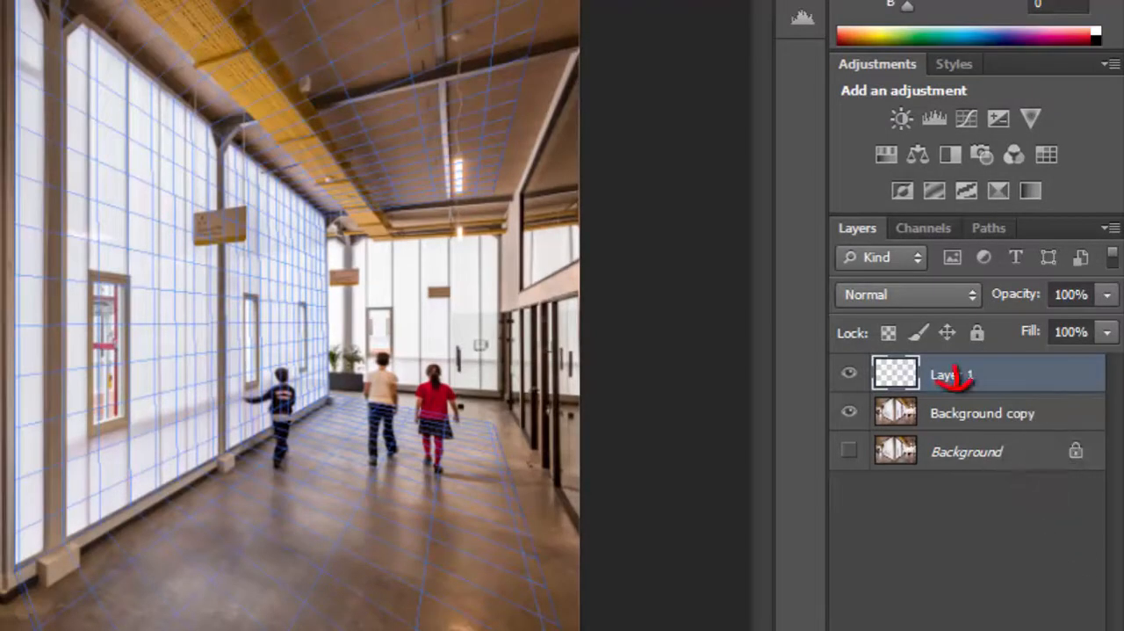
# Step: Add a layer filled with black beneath the grid on Layer 1, and hide both layers
pyautogui.keyDown('ctrl'); pyautogui.click(1046, 630); pyautogui.keyUp('ctrl')
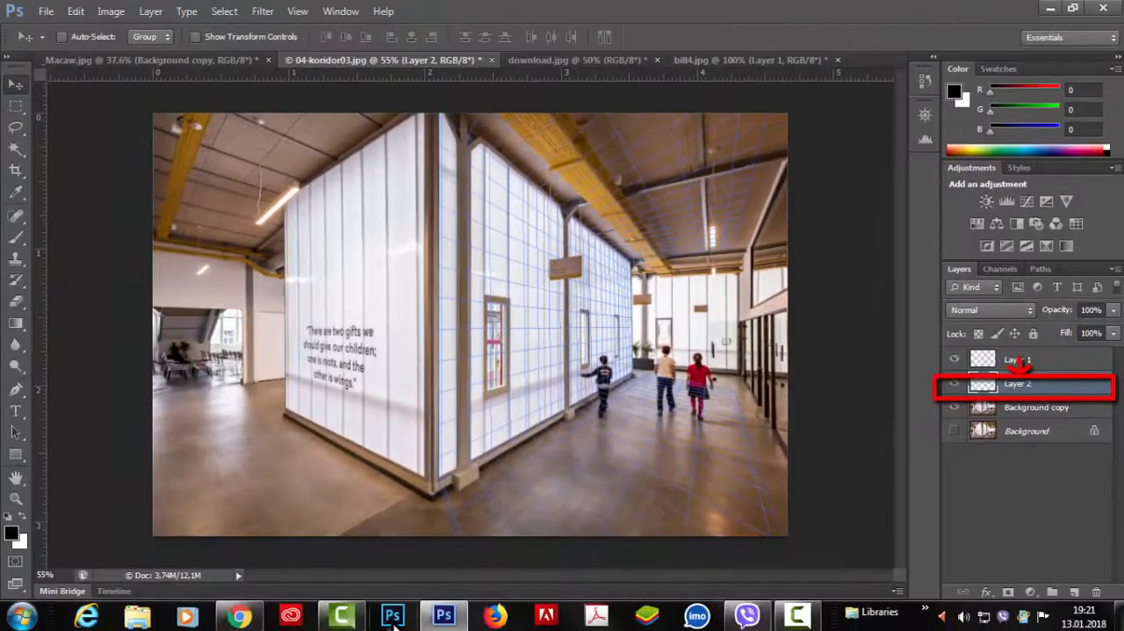
pyautogui.hotkey('alt', 'BackSpace')
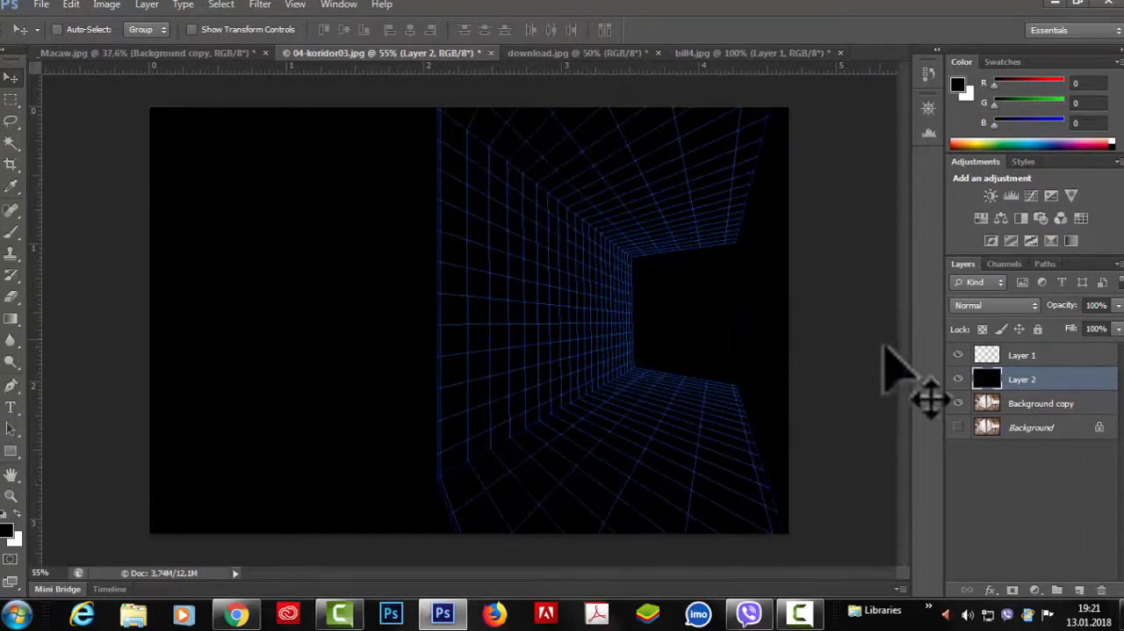
pyautogui.click(956, 356)
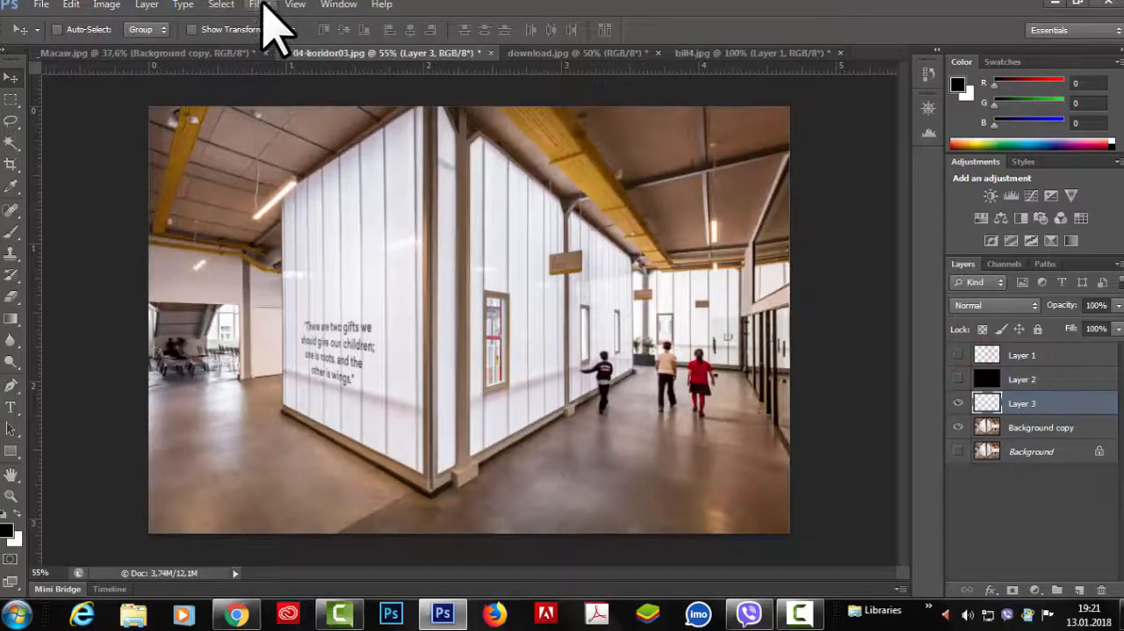
# Step: On a new Layer 3, reopen Vanishing Point and select the nearest window on the wall plane with the Marquee tool
pyautogui.click(261, 6)
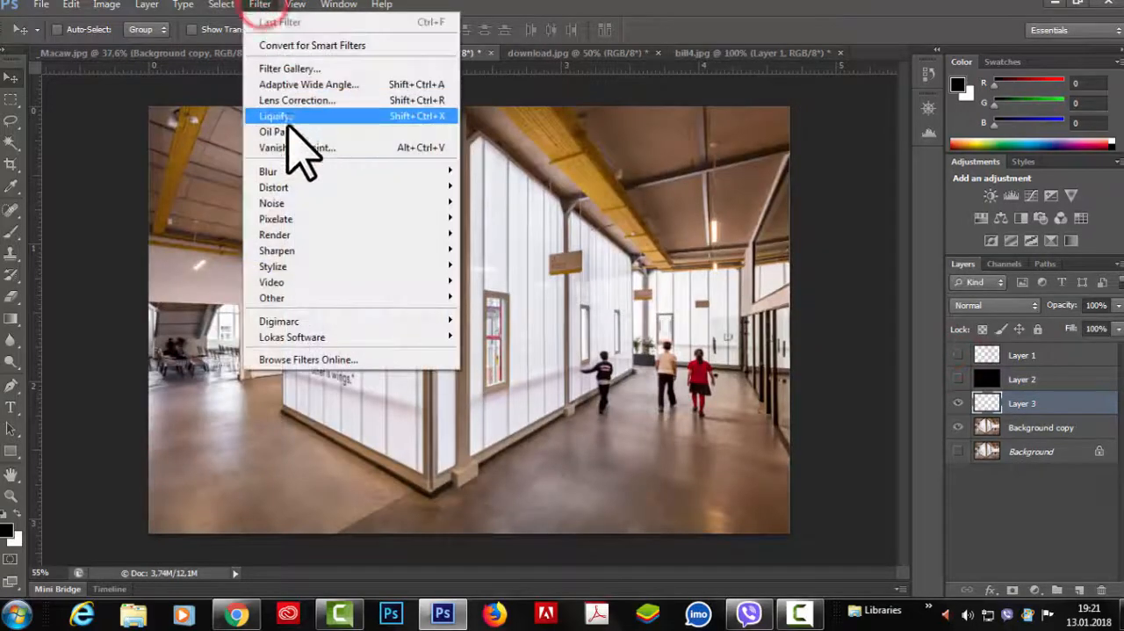
pyautogui.click(295, 143)
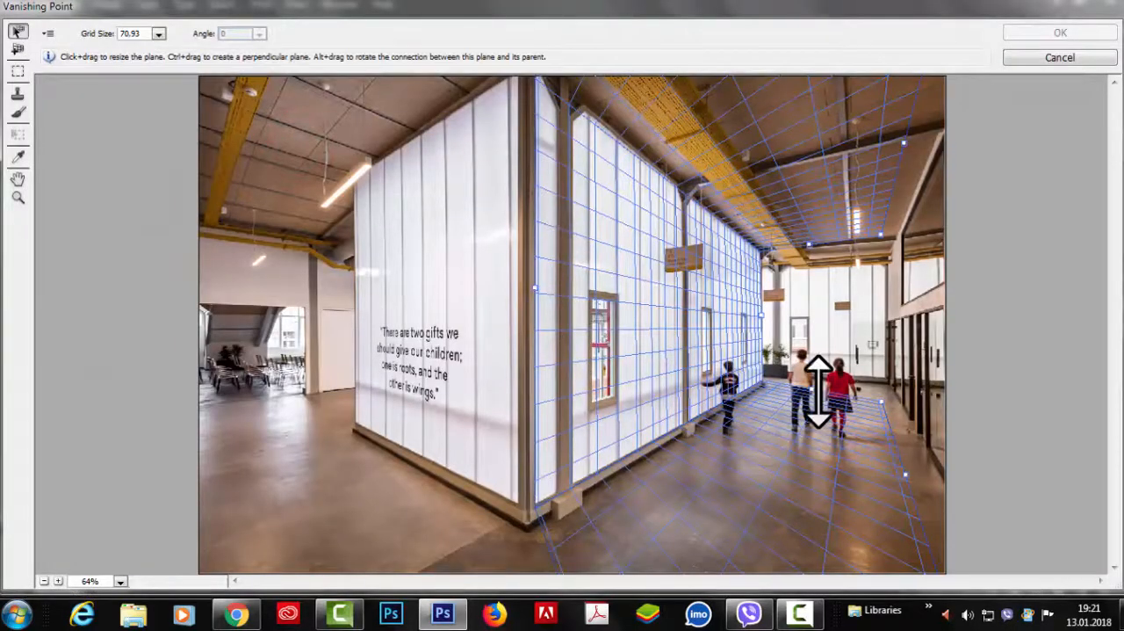
pyautogui.click(18, 71)
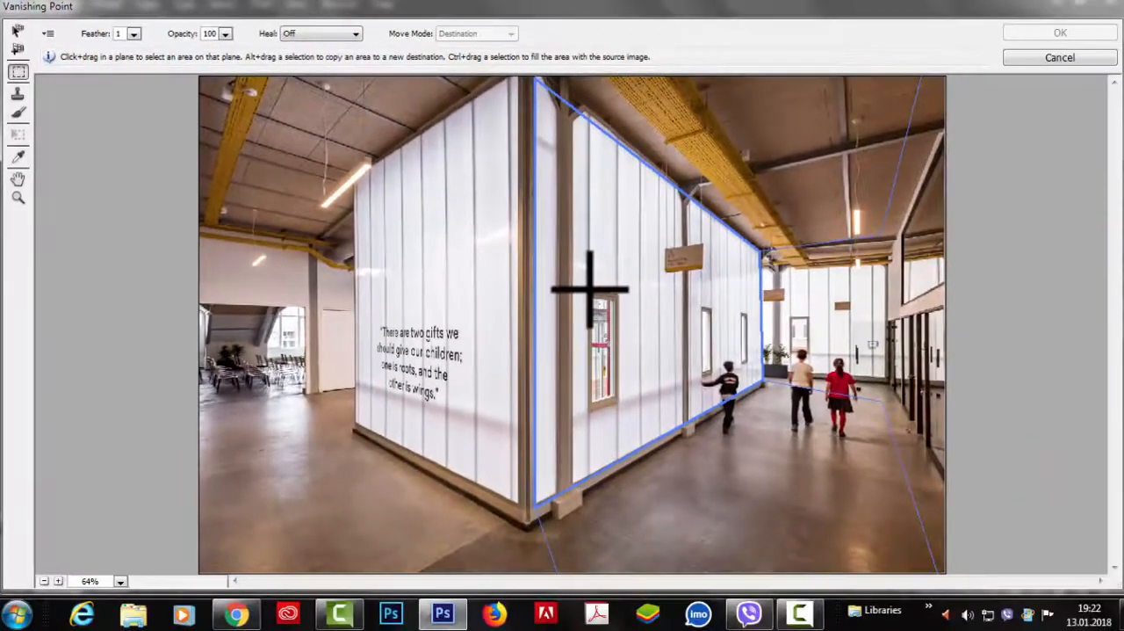
pyautogui.moveTo(589, 292); pyautogui.dragTo(615, 397)
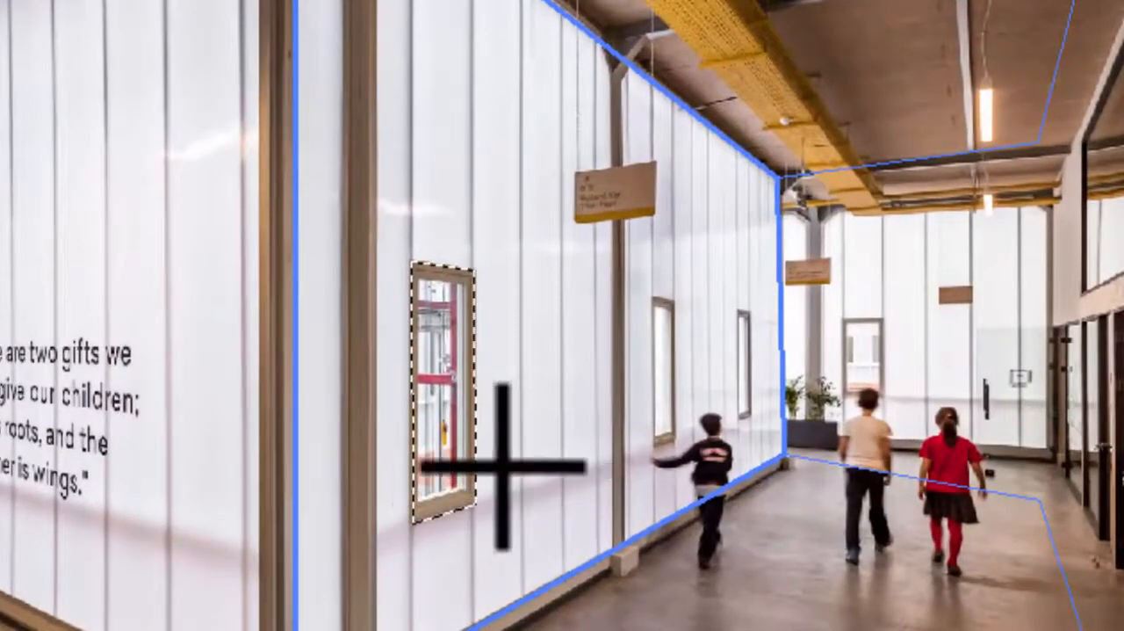
# Step: Try copying the selected window in perspective beside the original, above it and farther along the wall
pyautogui.press('alt')
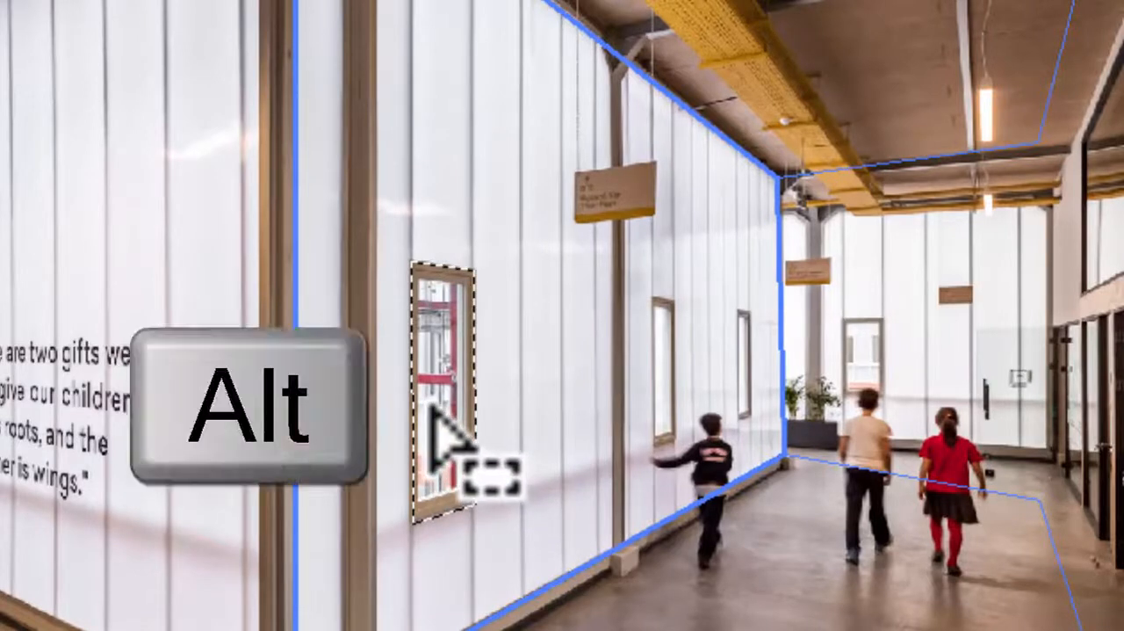
pyautogui.moveTo(434, 404); pyautogui.dragTo(202, 396)
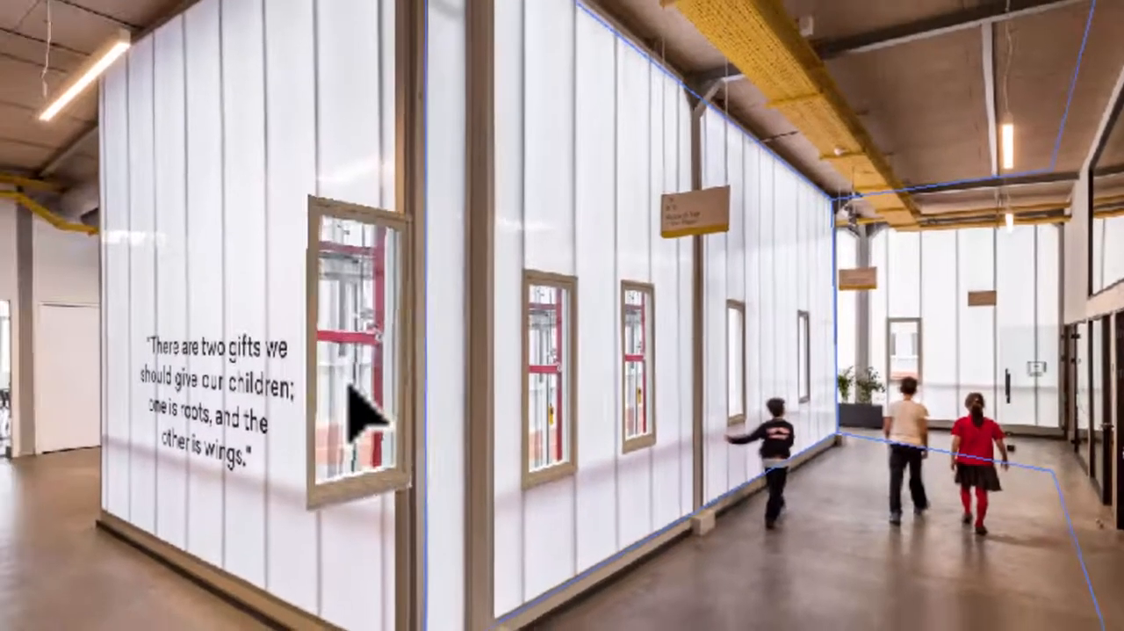
pyautogui.moveTo(349, 386); pyautogui.dragTo(580, 171)
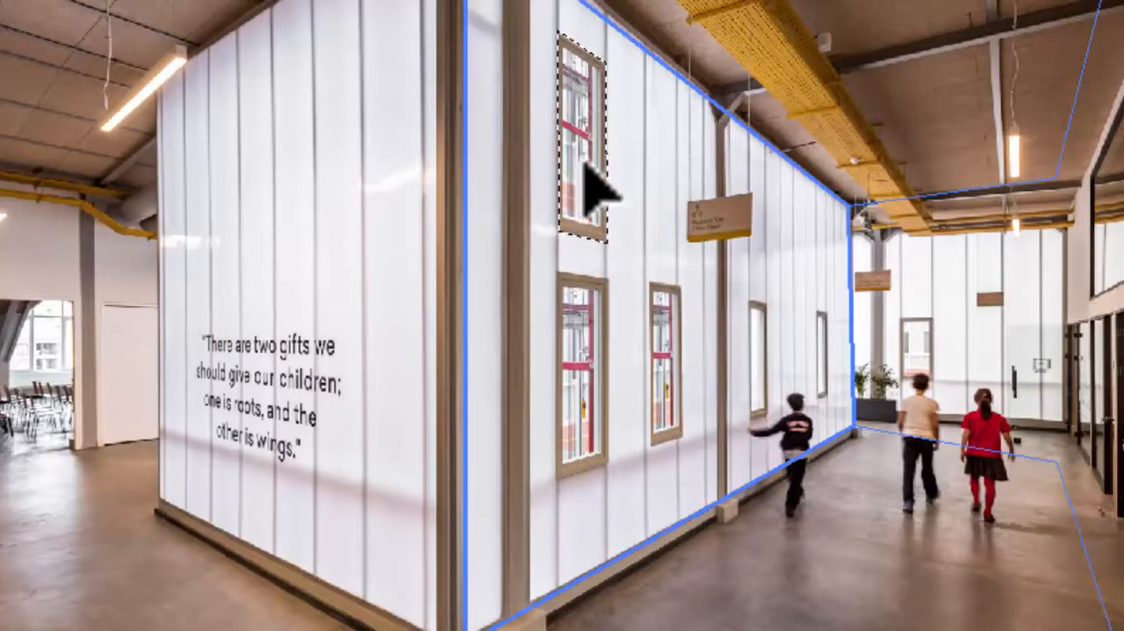
pyautogui.moveTo(584, 167); pyautogui.dragTo(821, 251)
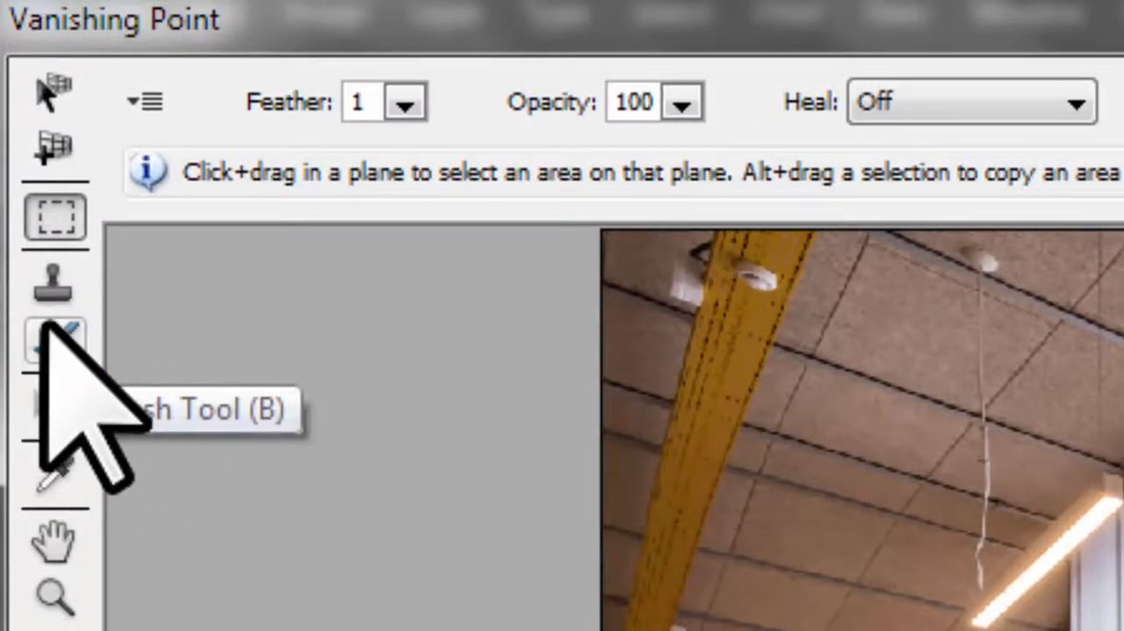
# Step: Choose Vanishing Point's Brush tool and set its brush color to red f40a0a
pyautogui.click(49, 334)
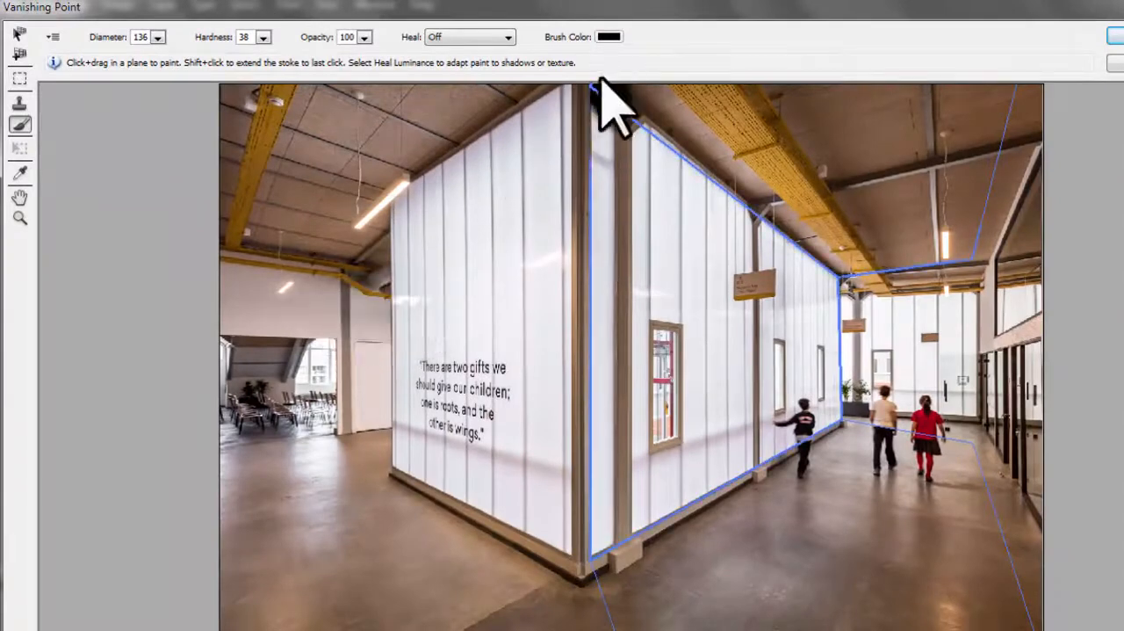
pyautogui.click(609, 37)
pyautogui.click(599, 166)
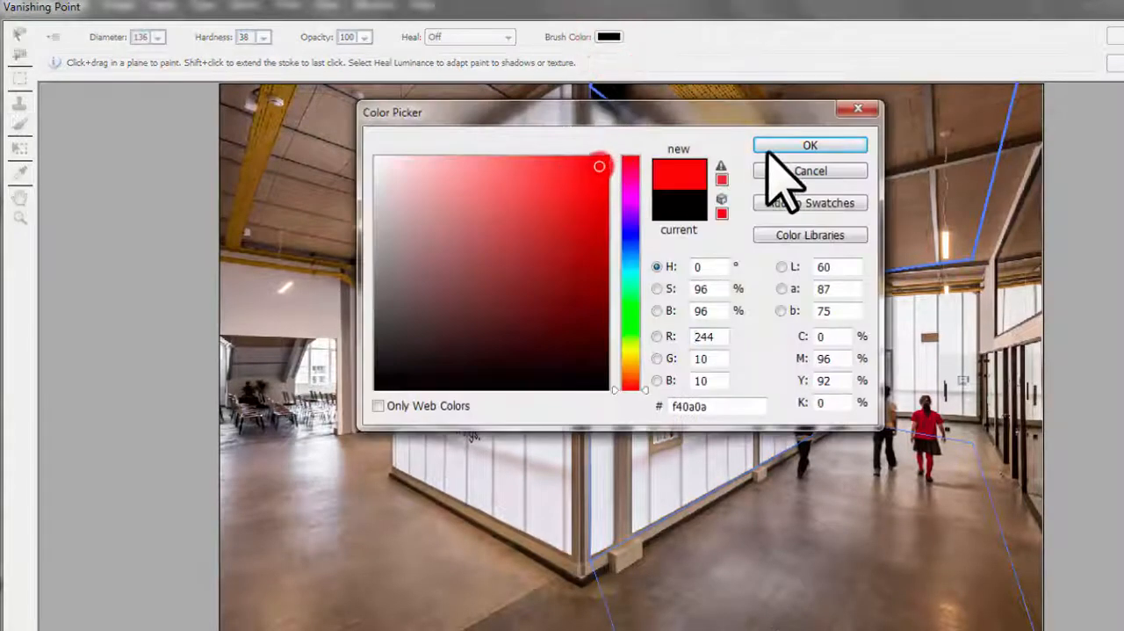
pyautogui.click(784, 150)
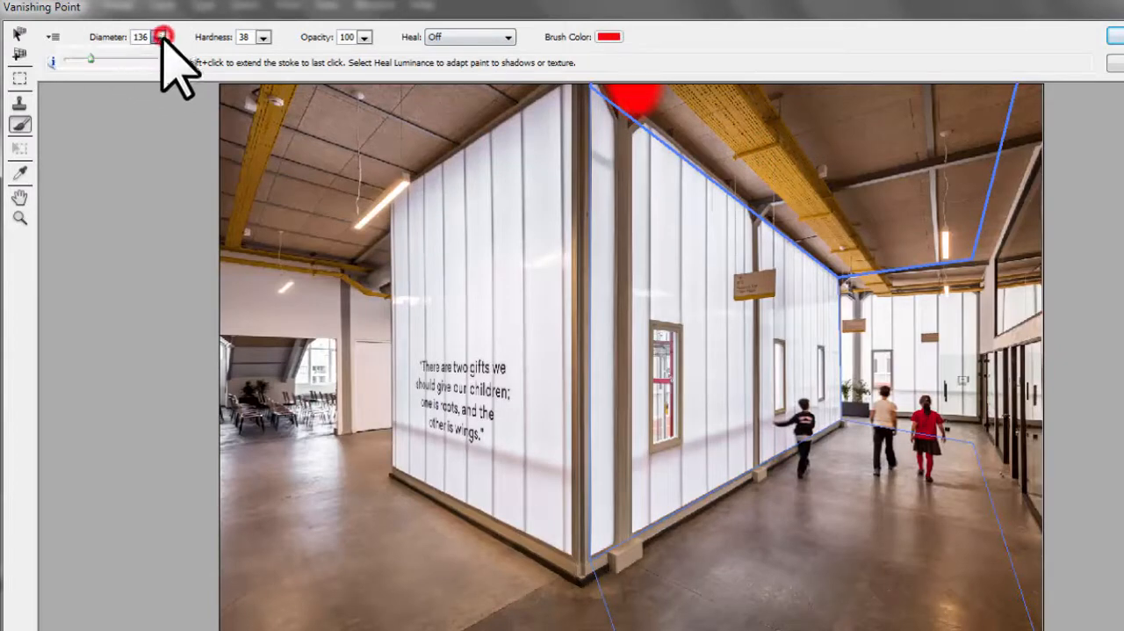
# Step: Set the brush diameter to 71 and its hardness to 29
pyautogui.moveTo(90, 58)
pyautogui.mouseDown()
pyautogui.moveTo(143, 75)
pyautogui.moveTo(78, 75)
pyautogui.mouseUp()
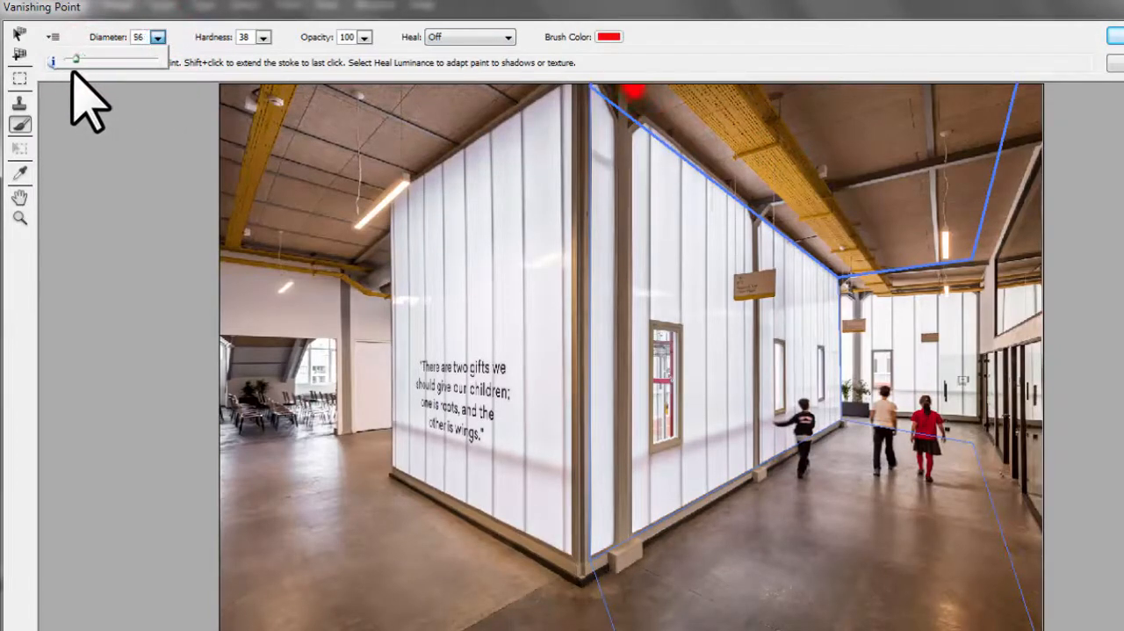
pyautogui.click(263, 36)
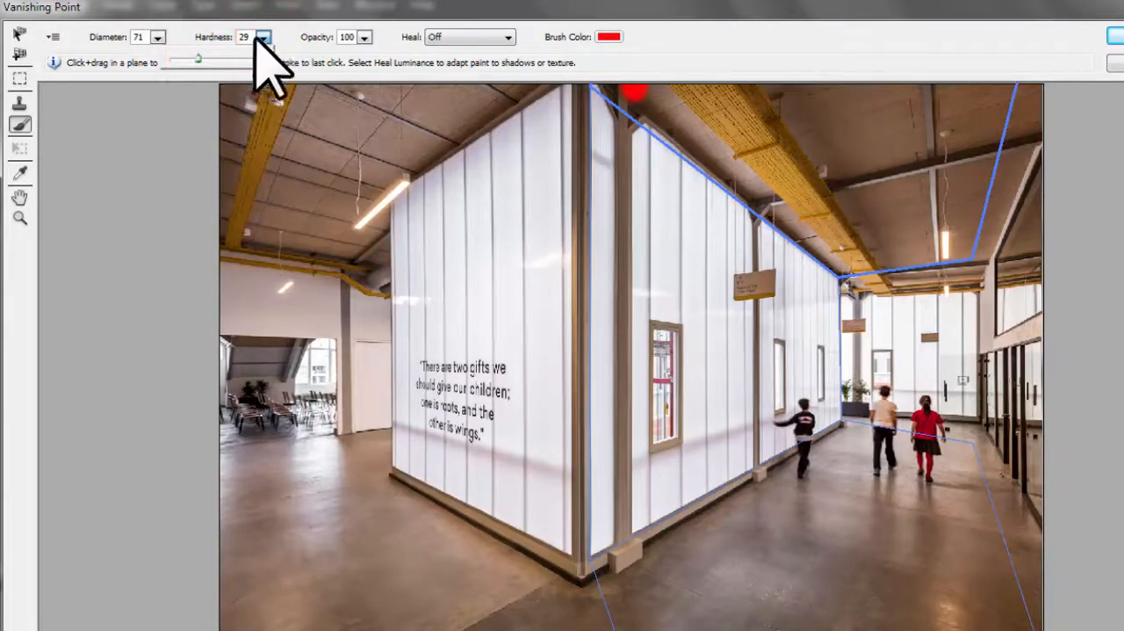
pyautogui.click(758, 48)
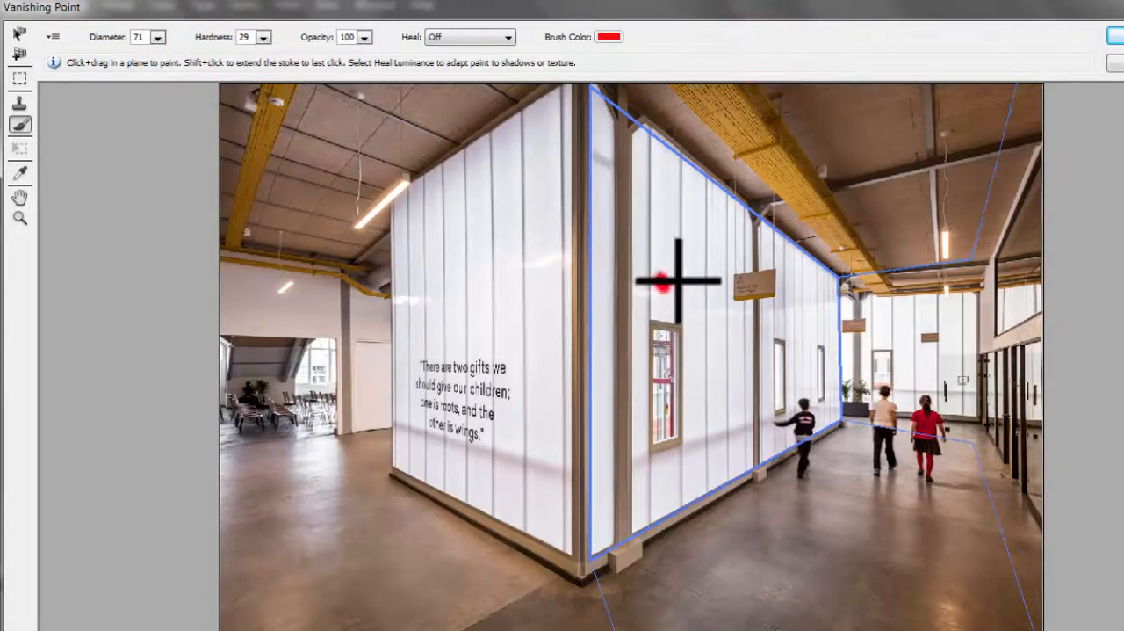
# Step: Try straight and wavy red brush strokes across the perspective planes, mainly on the windowed wall, and undo them
pyautogui.moveTo(484, 283)
pyautogui.mouseDown()
pyautogui.moveTo(481, 391)
pyautogui.moveTo(449, 532)
pyautogui.moveTo(335, 569)
pyautogui.moveTo(319, 556)
pyautogui.moveTo(400, 474)
pyautogui.moveTo(366, 491)
pyautogui.moveTo(504, 424)
pyautogui.moveTo(517, 461)
pyautogui.moveTo(433, 583)
pyautogui.moveTo(408, 273)
pyautogui.moveTo(422, 345)
pyautogui.mouseUp()
pyautogui.hotkey('ctrl', 'z')
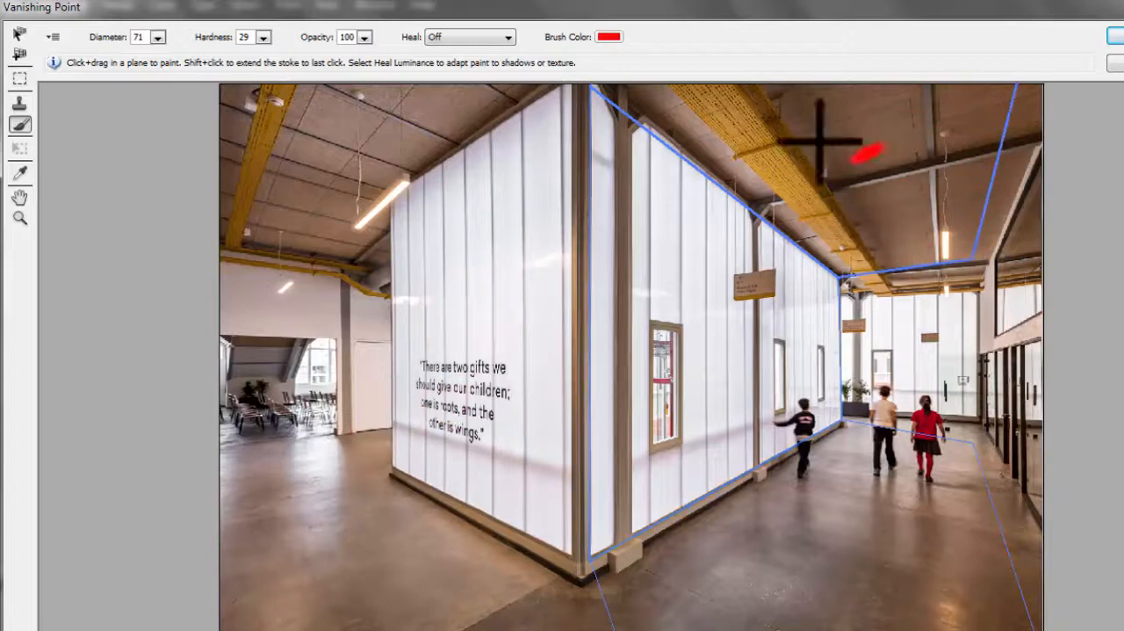
pyautogui.moveTo(694, 215); pyautogui.dragTo(703, 376)
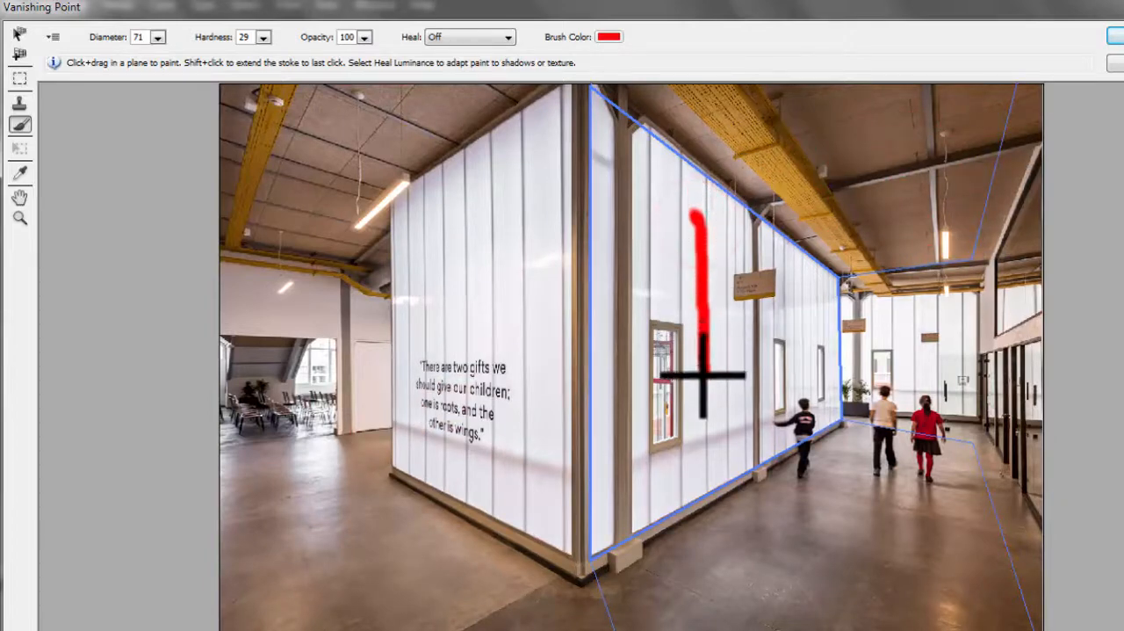
pyautogui.moveTo(704, 490)
pyautogui.mouseDown()
pyautogui.moveTo(800, 547)
pyautogui.moveTo(954, 610)
pyautogui.mouseUp()
pyautogui.hotkey('ctrl', 'z')
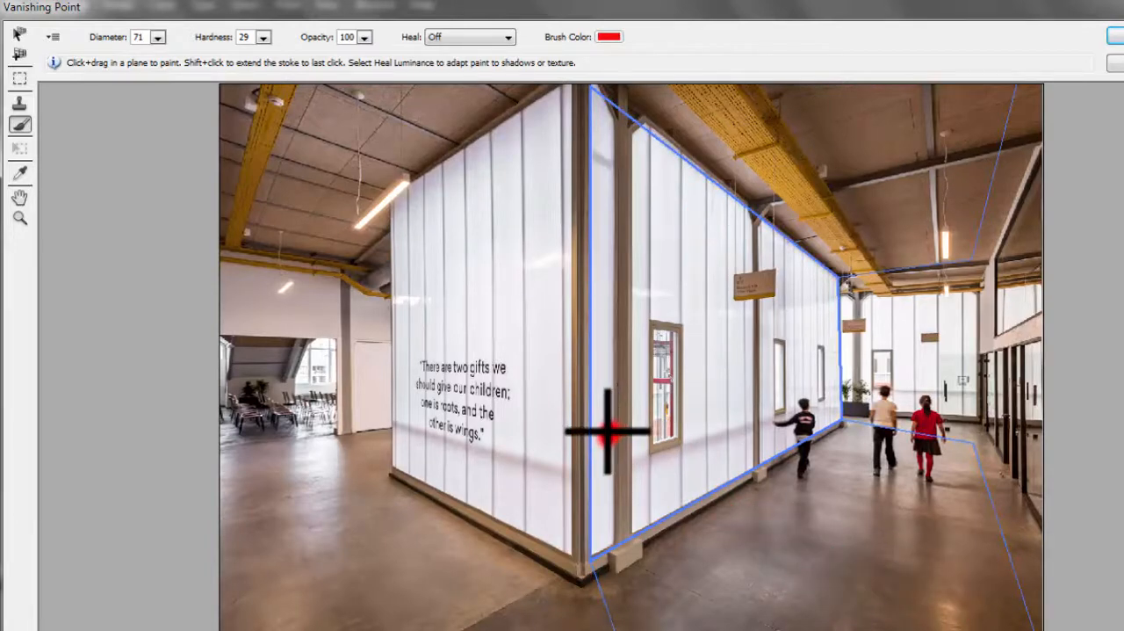
pyautogui.moveTo(608, 431)
pyautogui.mouseDown()
pyautogui.moveTo(840, 306)
pyautogui.moveTo(861, 318)
pyautogui.mouseUp()
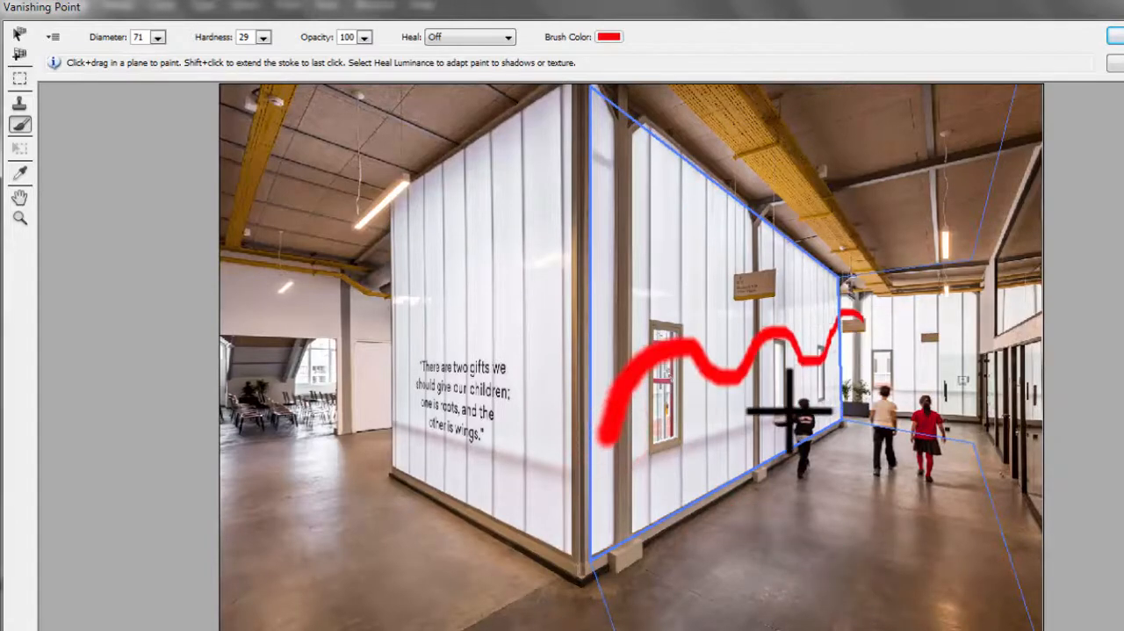
pyautogui.hotkey('ctrl', 'z')
pyautogui.moveTo(598, 538); pyautogui.dragTo(831, 363)
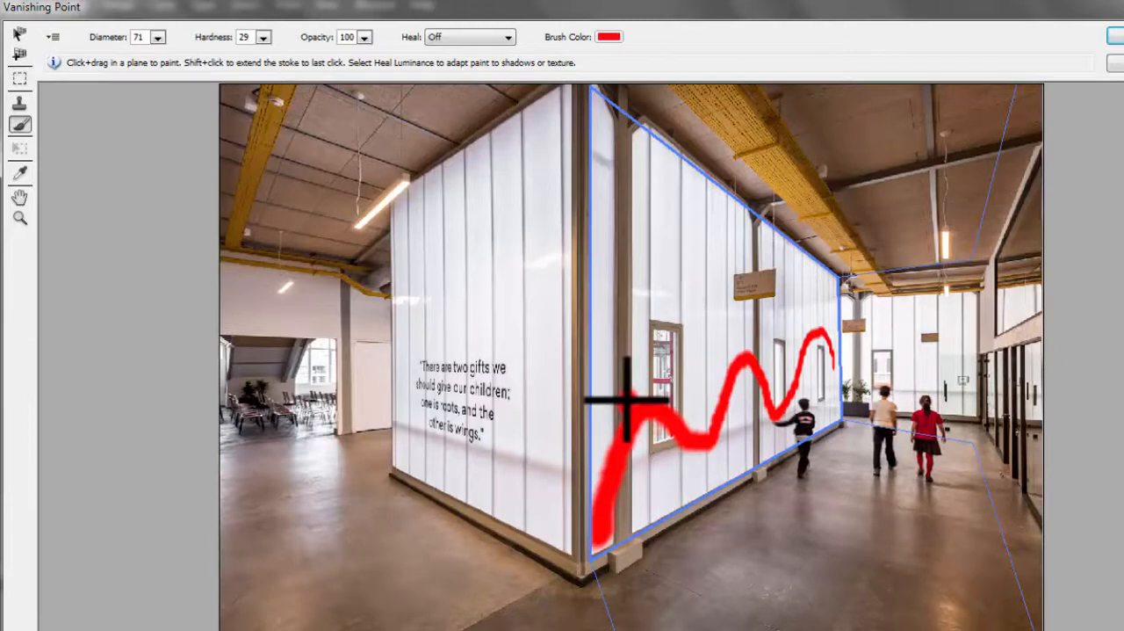
pyautogui.hotkey('ctrl', 'z')
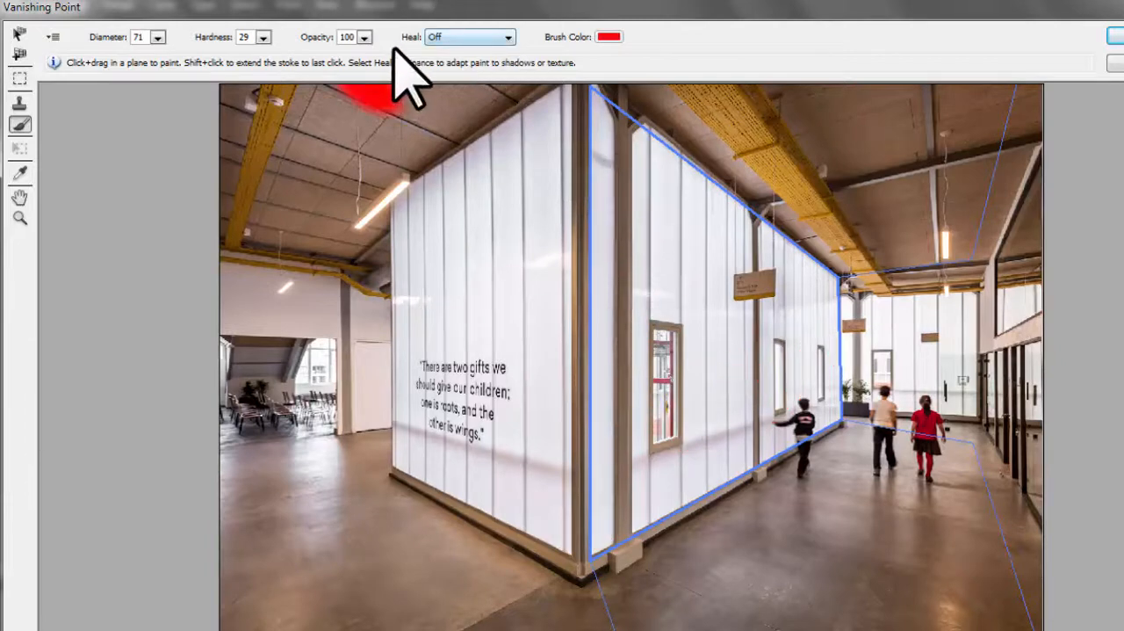
# Step: Try a vertical brush stroke on the windowed wall with Heal set to On, and set Heal back to Off
pyautogui.click(510, 37)
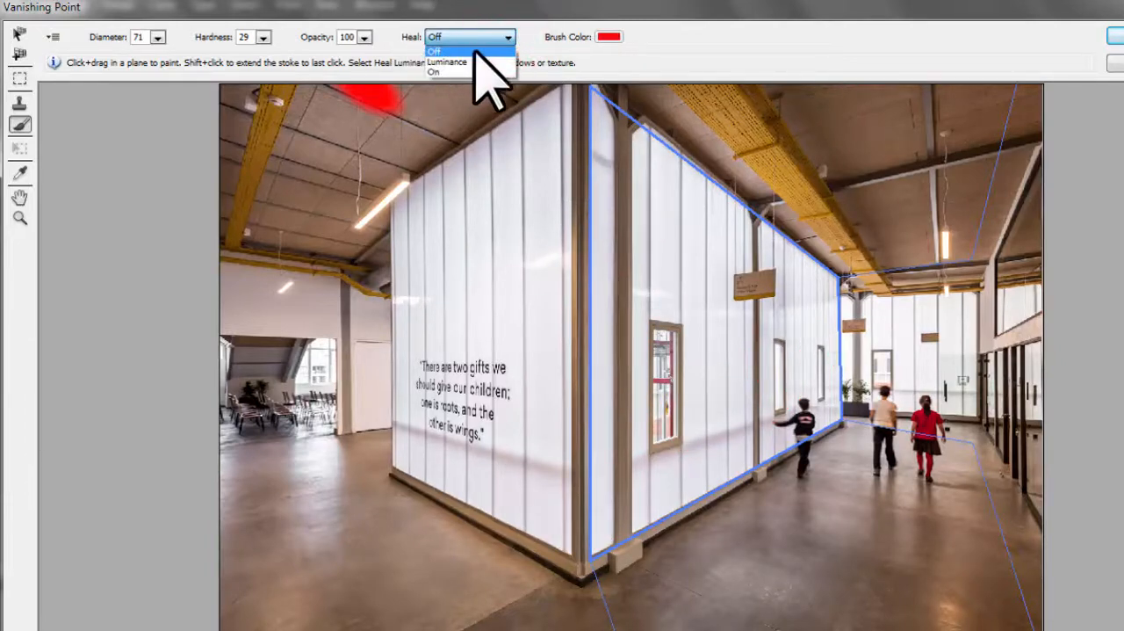
pyautogui.click(444, 62)
pyautogui.moveTo(691, 231); pyautogui.dragTo(718, 442)
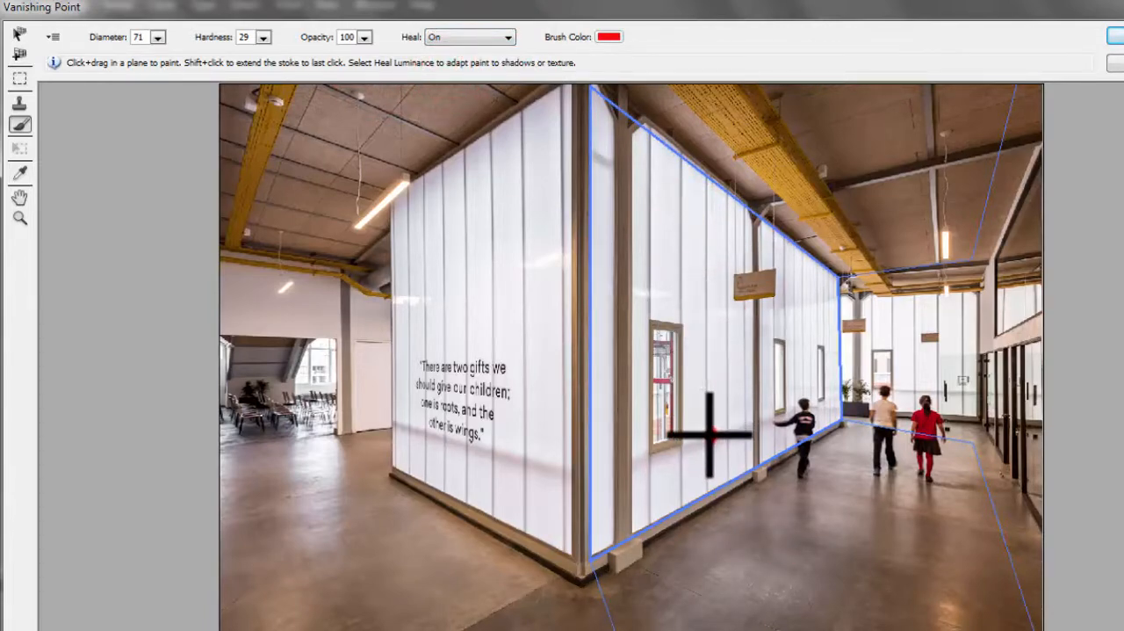
pyautogui.click(469, 37)
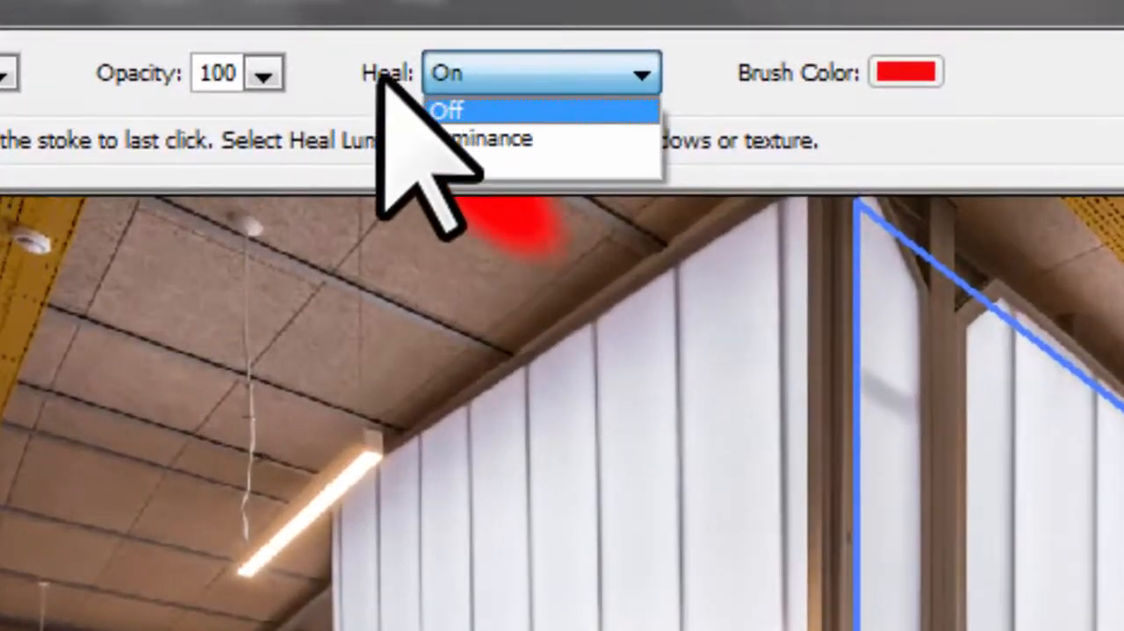
pyautogui.click(448, 109)
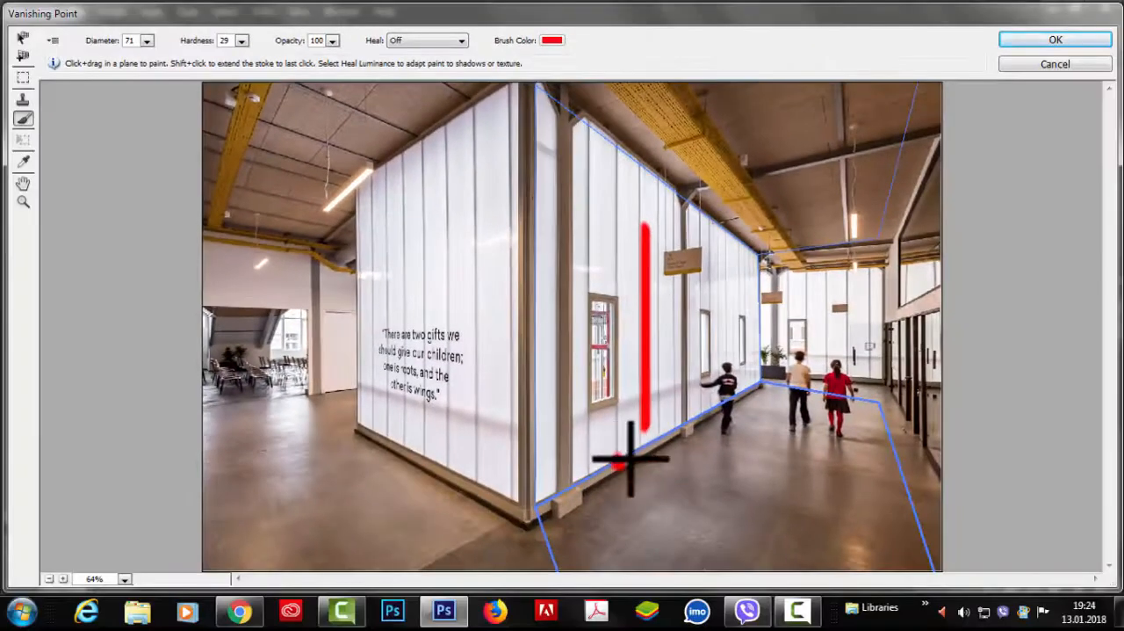
# Step: Try red brush strokes with healing off across the floor and windowed wall planes, and undo them
pyautogui.moveTo(631, 458); pyautogui.dragTo(826, 461)
pyautogui.moveTo(732, 550); pyautogui.dragTo(663, 537)
pyautogui.hotkey('ctrl', 'z')
pyautogui.hotkey('ctrl', 'z')
pyautogui.hotkey('ctrl', 'z')
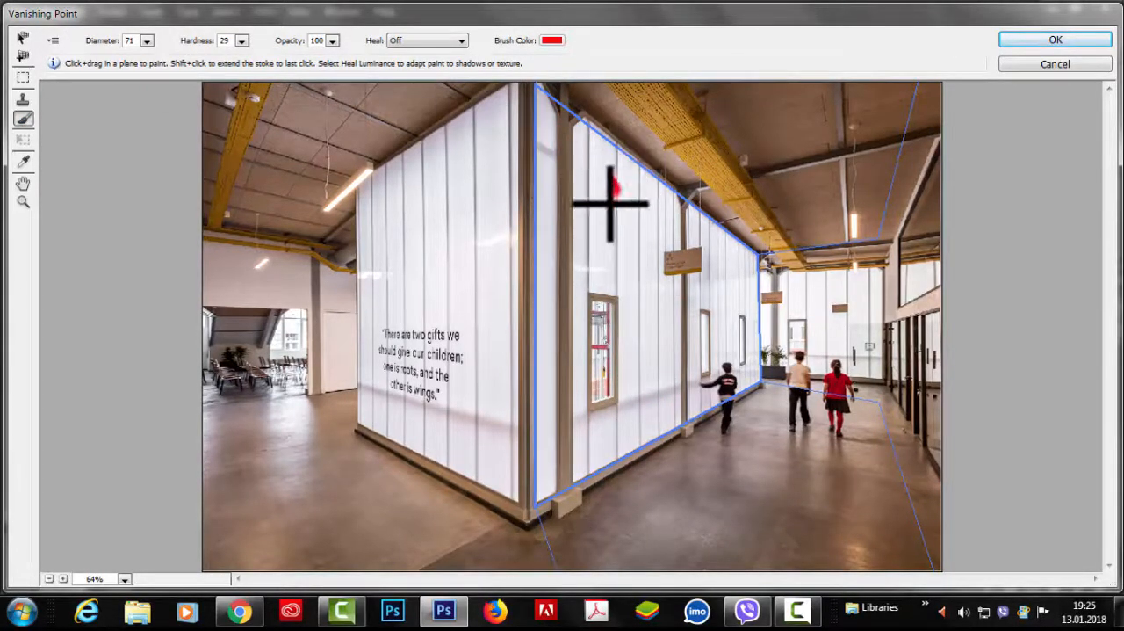
pyautogui.moveTo(623, 271); pyautogui.dragTo(808, 138)
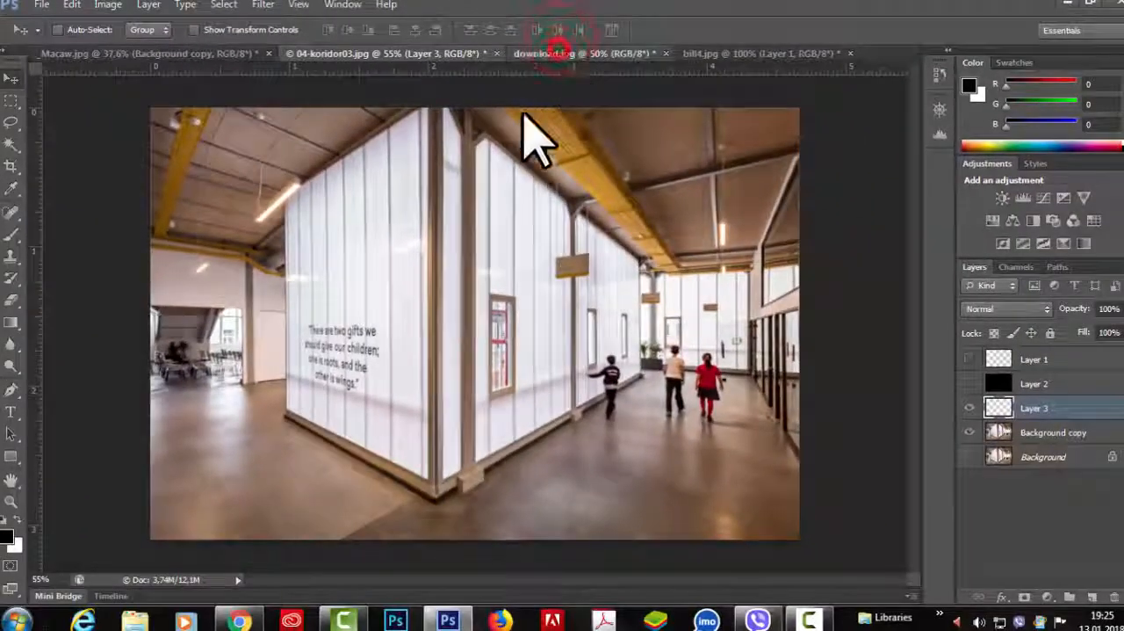
# Step: In download.jpg, duplicate the Background layer and hide the original Background
pyautogui.click(556, 52)
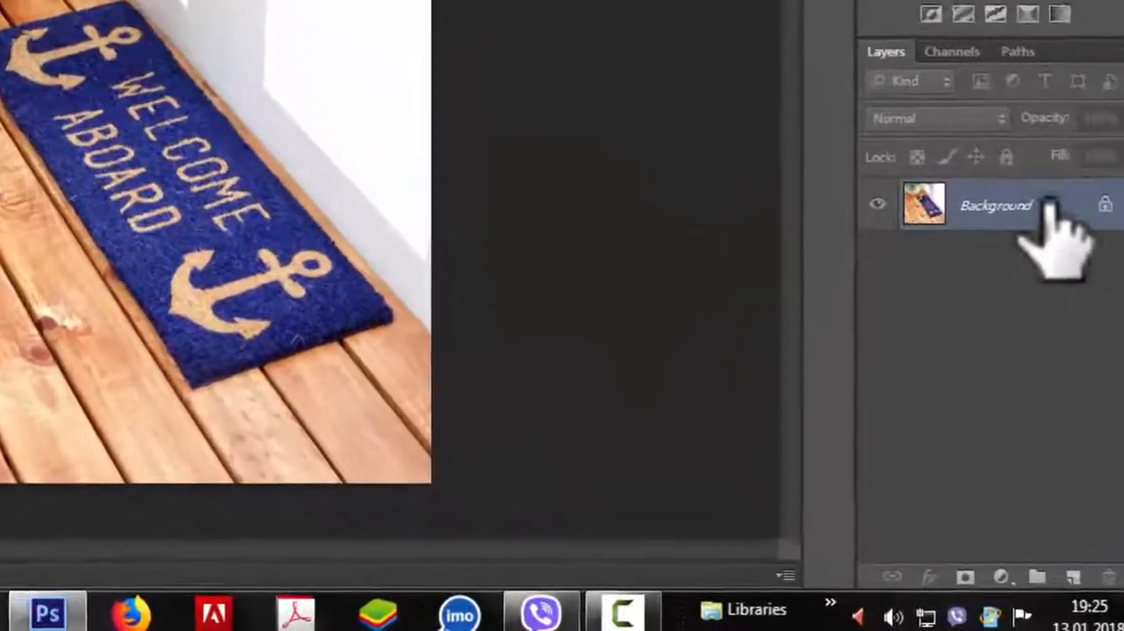
pyautogui.moveTo(1048, 204); pyautogui.dragTo(1073, 574)
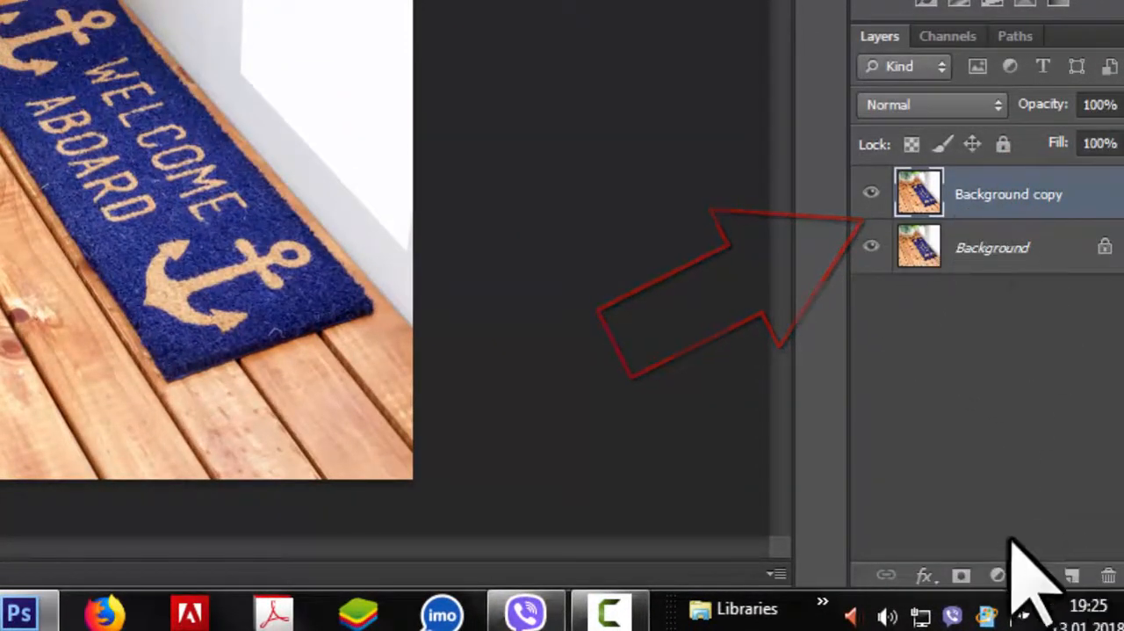
pyautogui.click(868, 240)
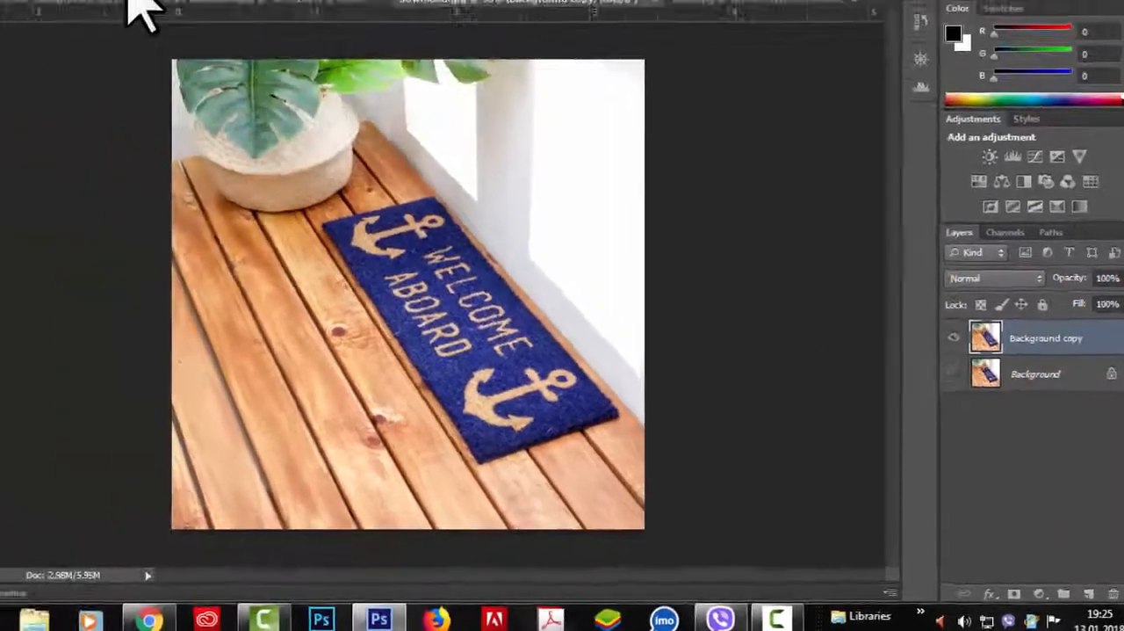
# Step: Create a Vanishing Point perspective plane over the wooden floor including the doormat, and adjust its front edge and back corner to the boards
pyautogui.click(267, 11)
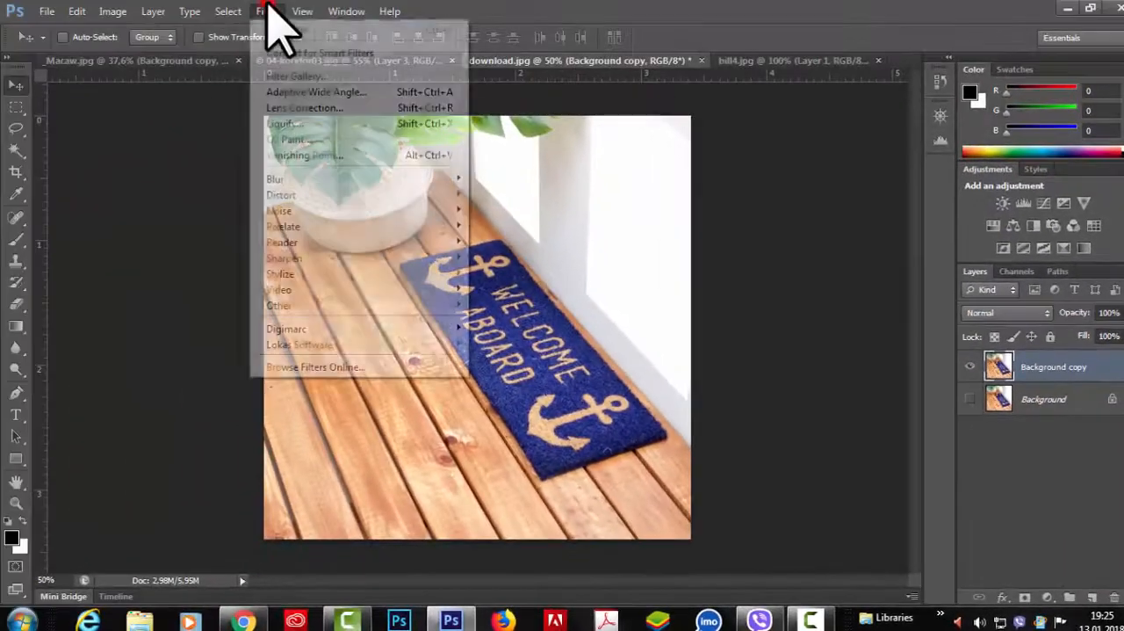
pyautogui.click(275, 155)
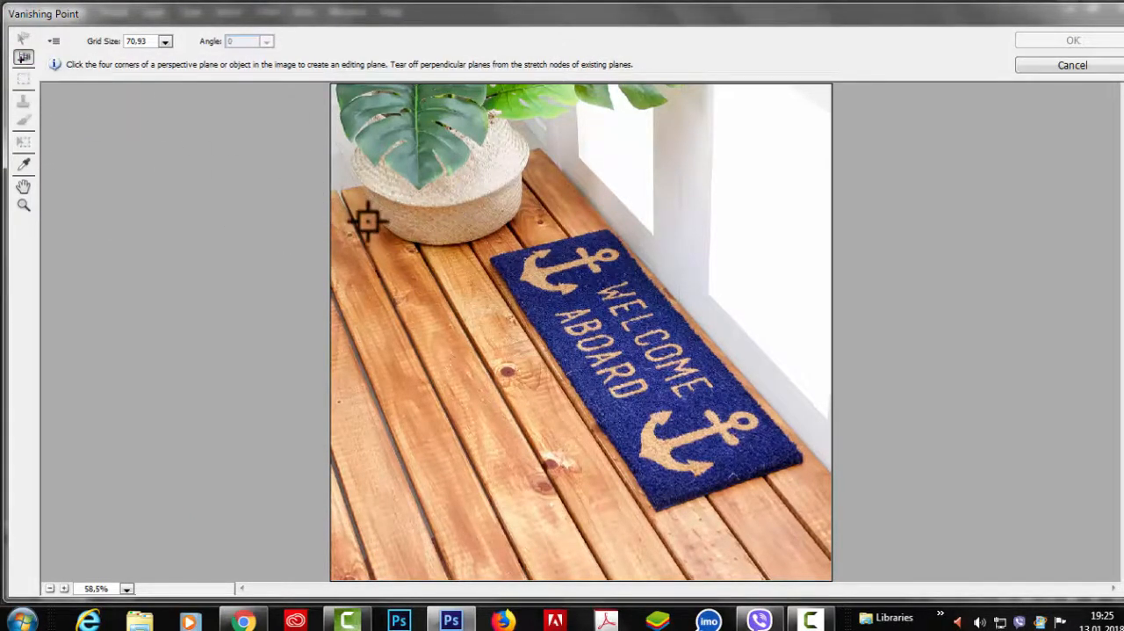
pyautogui.click(331, 191)
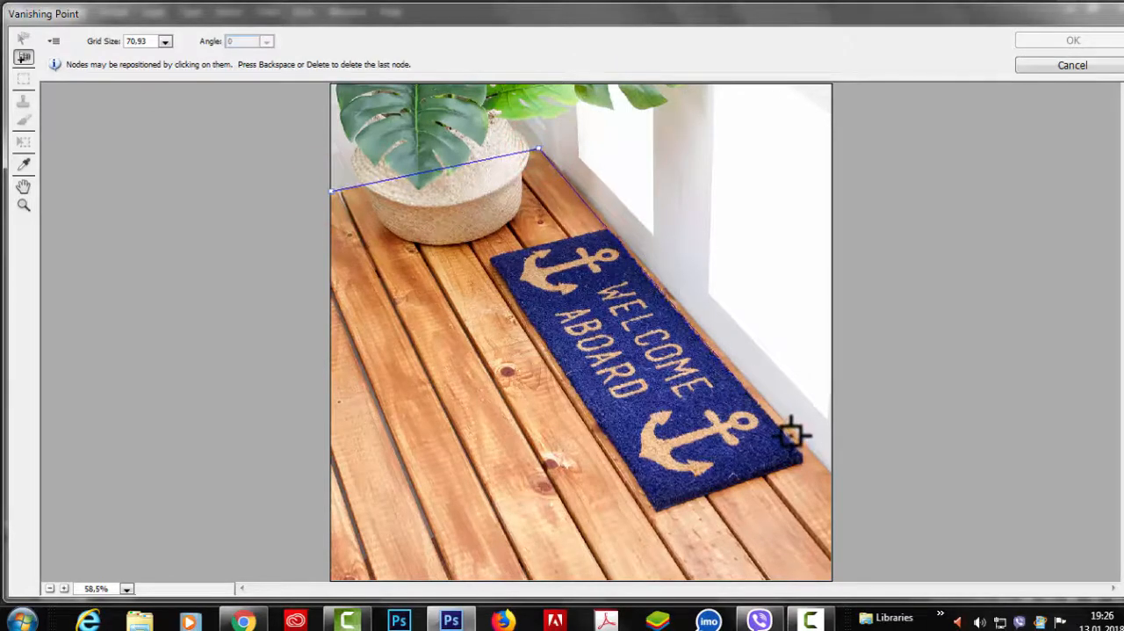
pyautogui.click(835, 476)
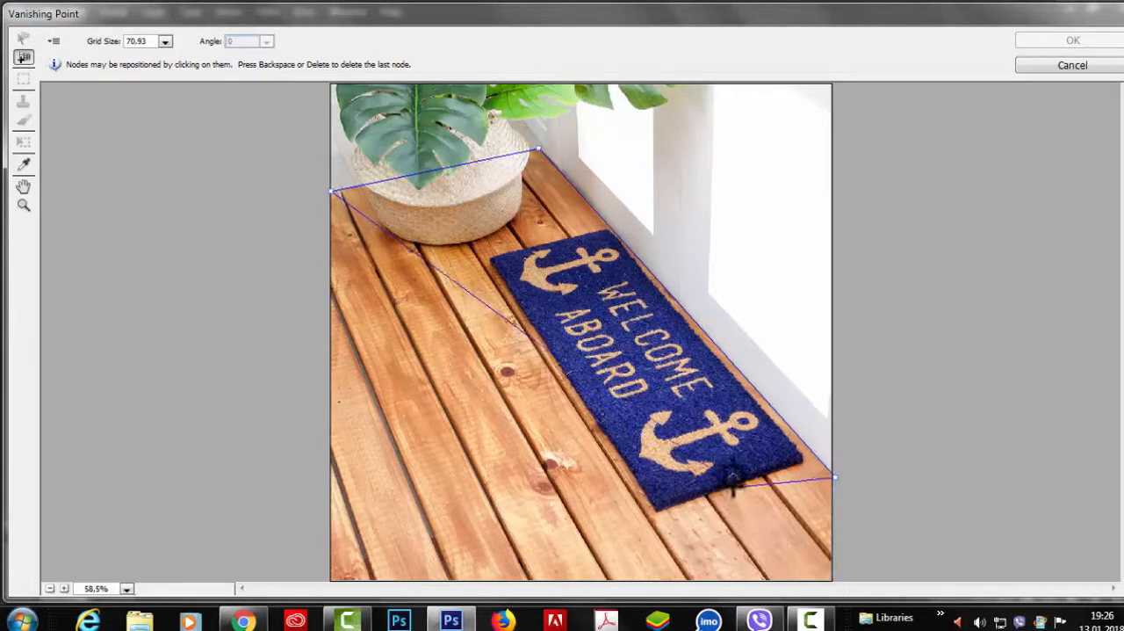
pyautogui.click(330, 578)
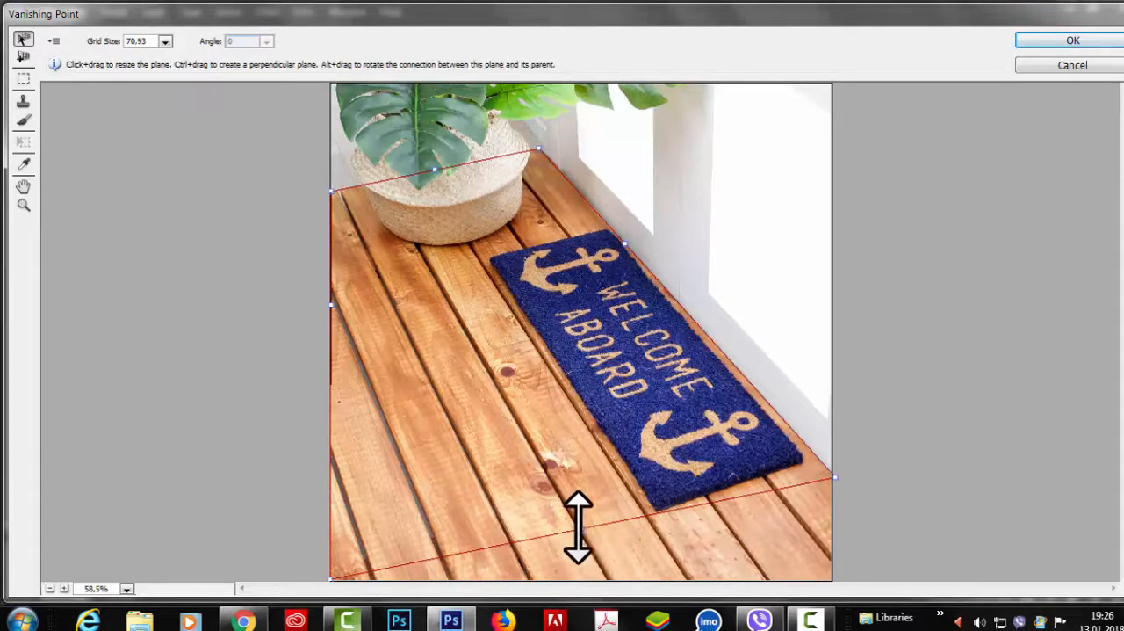
pyautogui.moveTo(580, 527)
pyautogui.mouseDown()
pyautogui.moveTo(592, 520)
pyautogui.moveTo(603, 532)
pyautogui.moveTo(585, 538)
pyautogui.mouseUp()
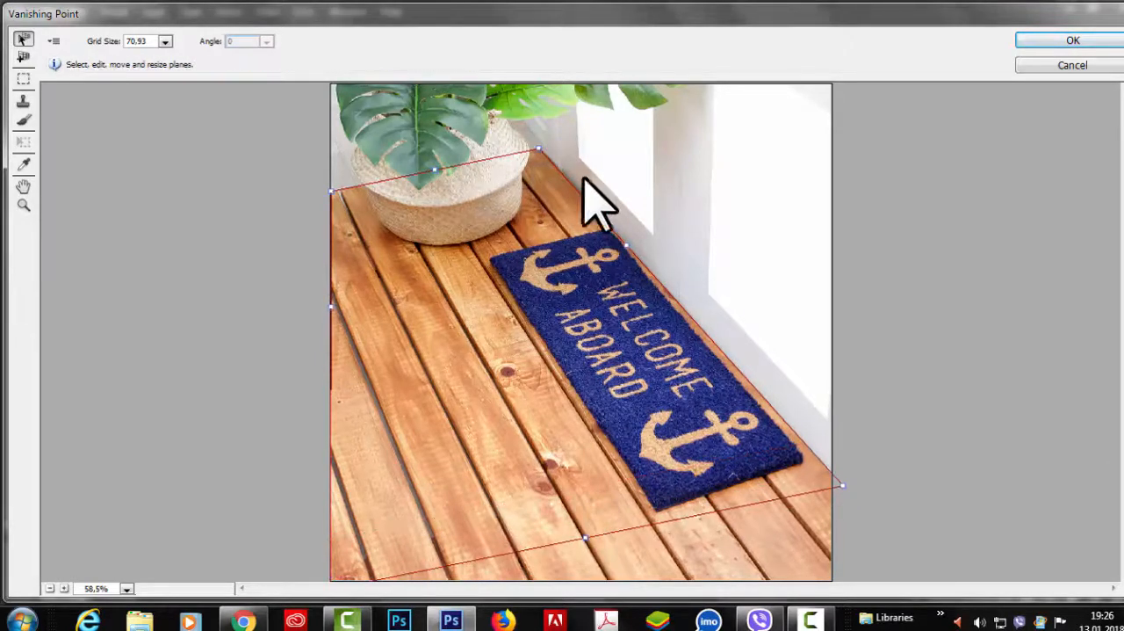
pyautogui.moveTo(536, 148); pyautogui.dragTo(543, 149)
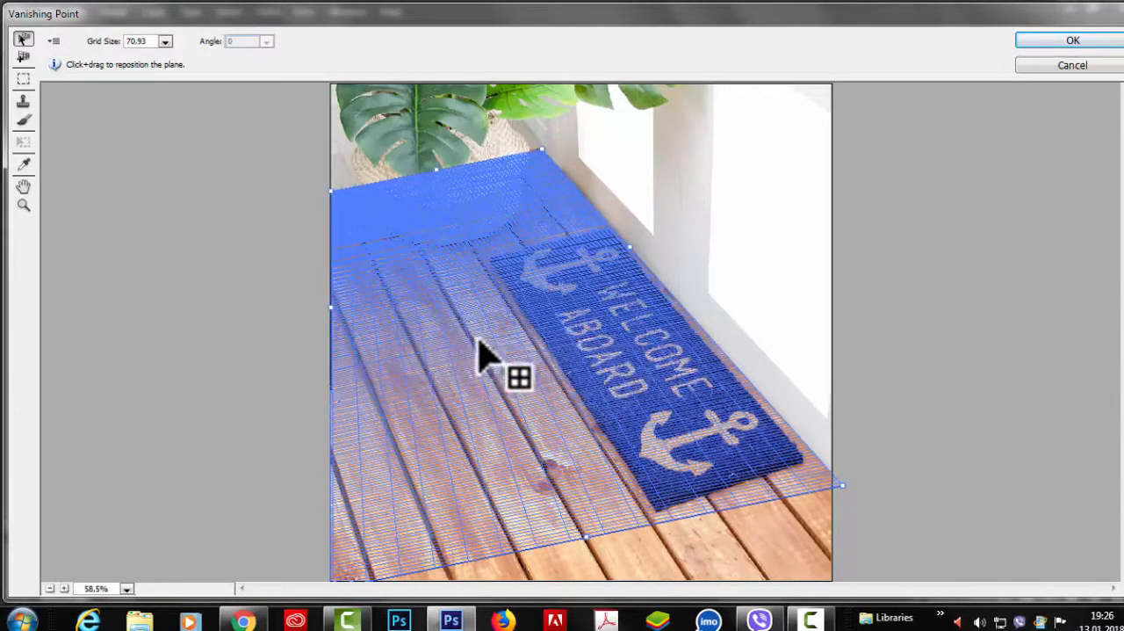
# Step: Set the floor plane's grid size to 450.55 and accept the Vanishing Point plane
pyautogui.click(167, 42)
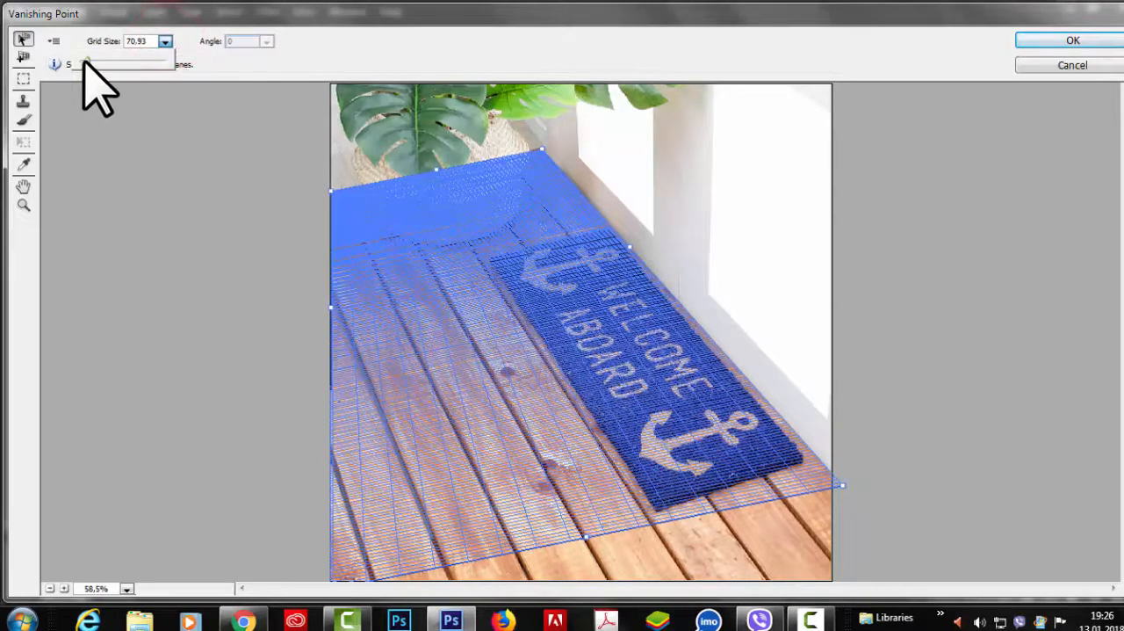
pyautogui.moveTo(88, 63); pyautogui.dragTo(118, 65)
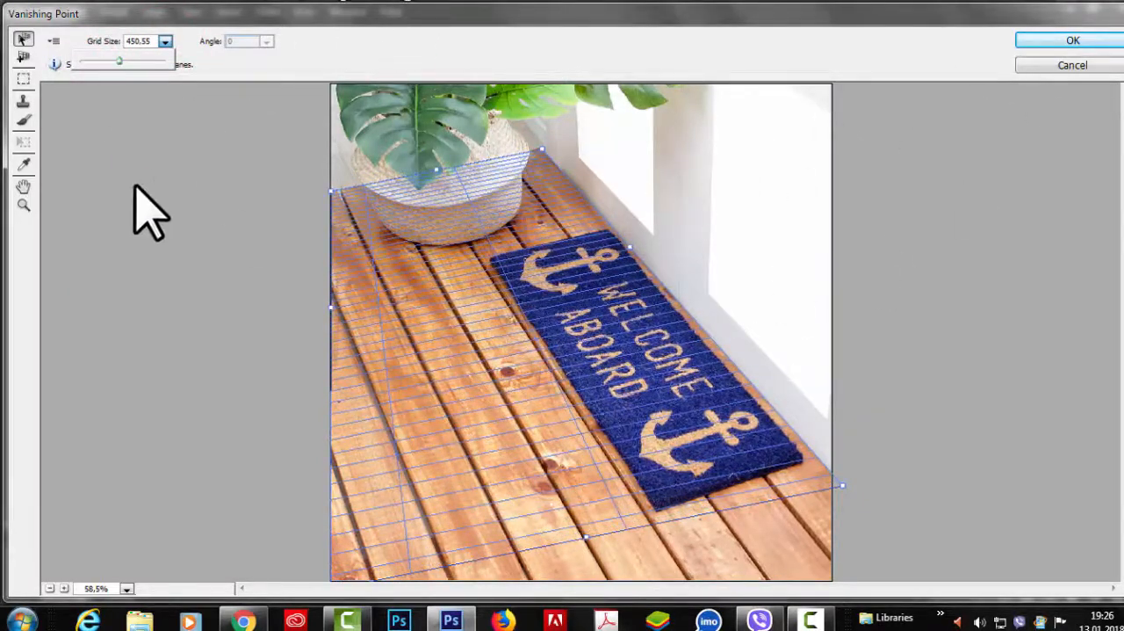
pyautogui.click(1071, 42)
# Step: Try covering the doormat with floorboards using the Clone Stamp tool at brush sizes 21, 40 and 85, and undo the last stroke
pyautogui.click(20, 250)
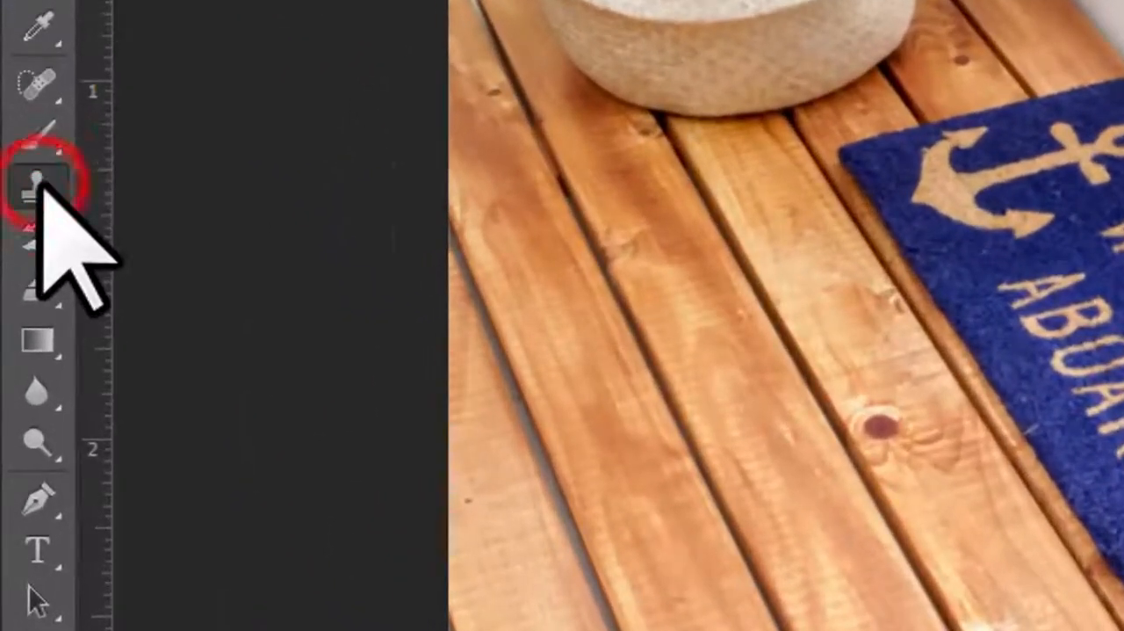
pyautogui.click(233, 184)
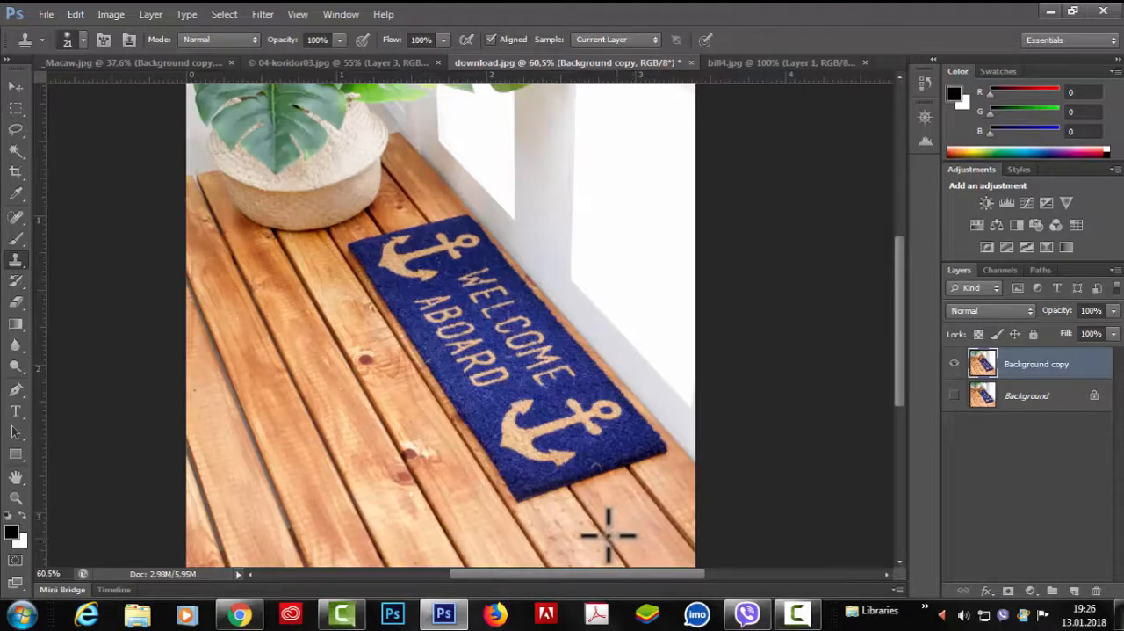
pyautogui.press('alt')
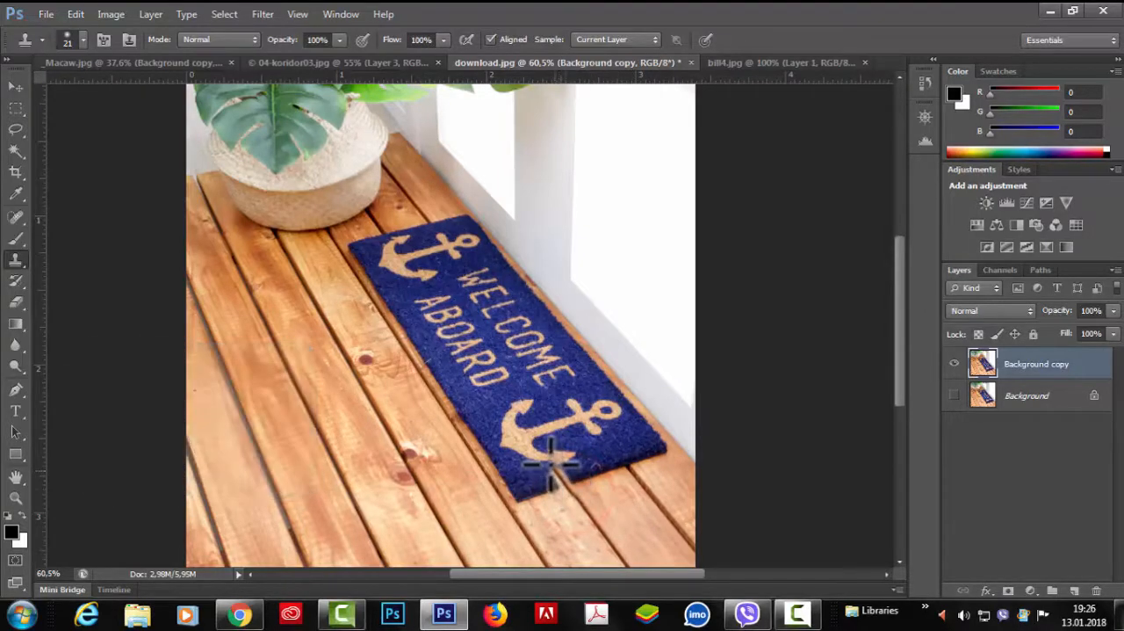
pyautogui.keyDown('alt'); pyautogui.click(651, 497); pyautogui.keyUp('alt')
pyautogui.moveTo(629, 464); pyautogui.dragTo(611, 436)
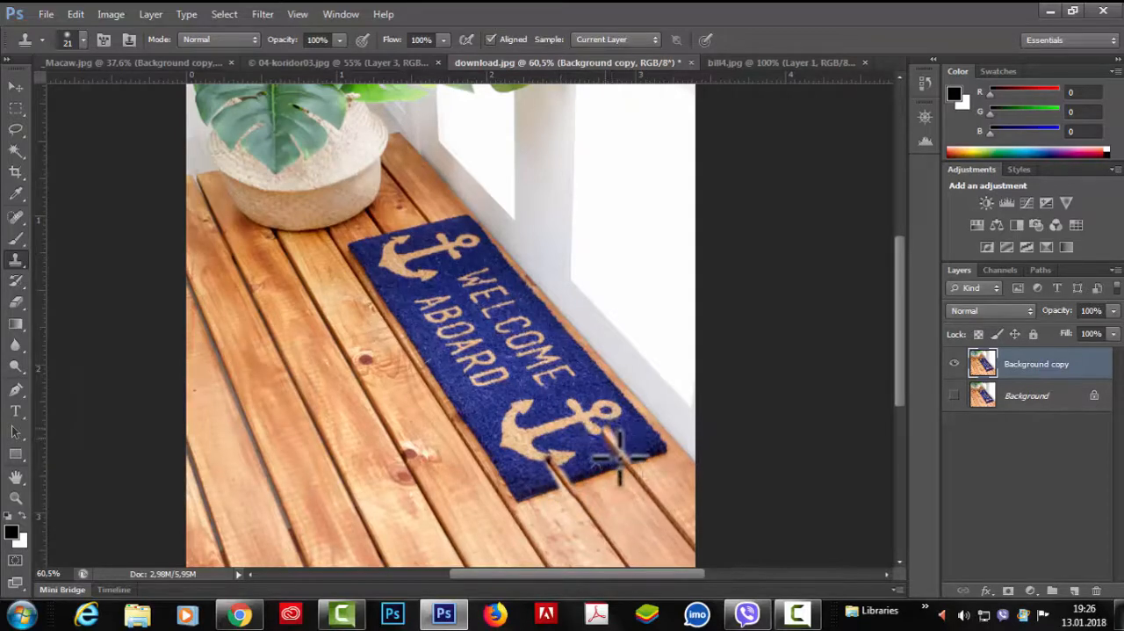
pyautogui.keyDown('alt'); pyautogui.click(659, 507); pyautogui.keyUp('alt')
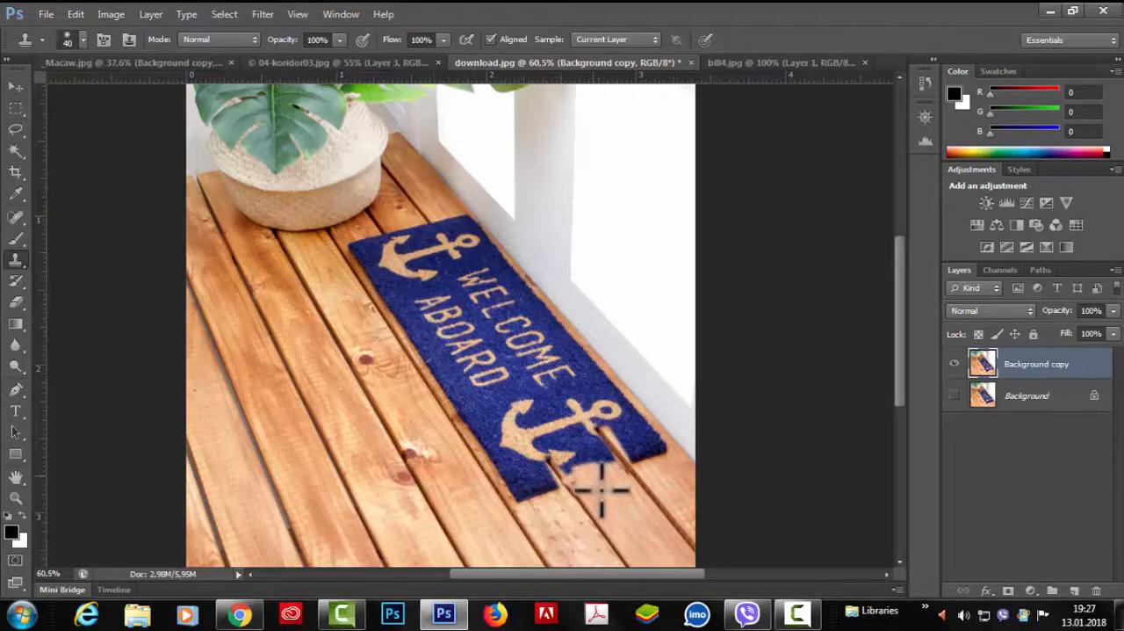
pyautogui.moveTo(614, 492); pyautogui.dragTo(562, 427)
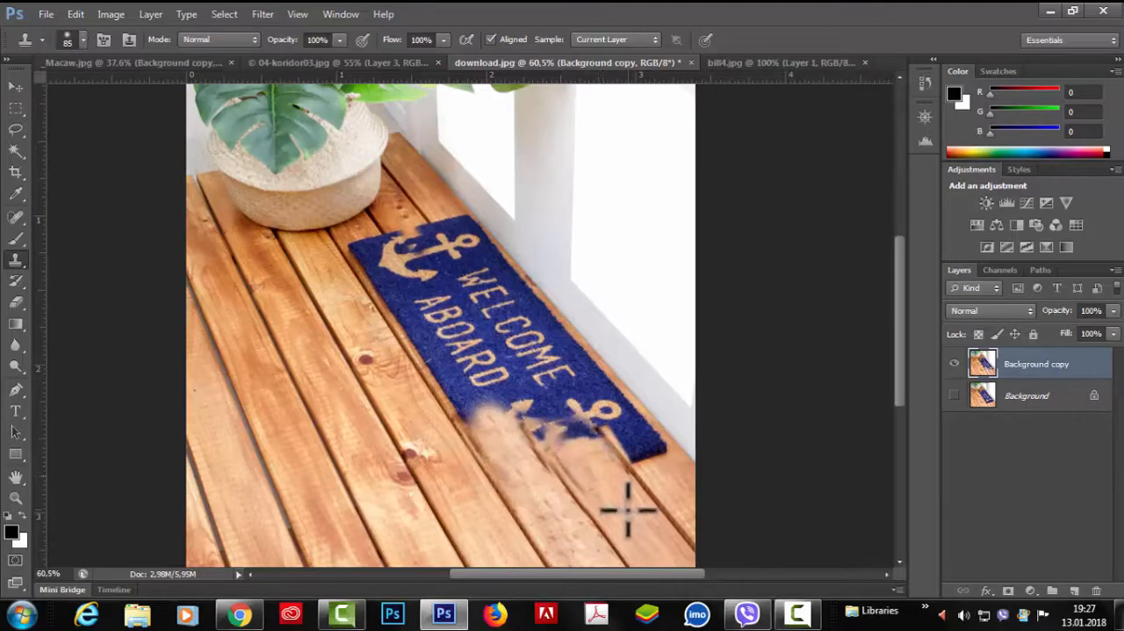
pyautogui.hotkey('ctrl', 'z')
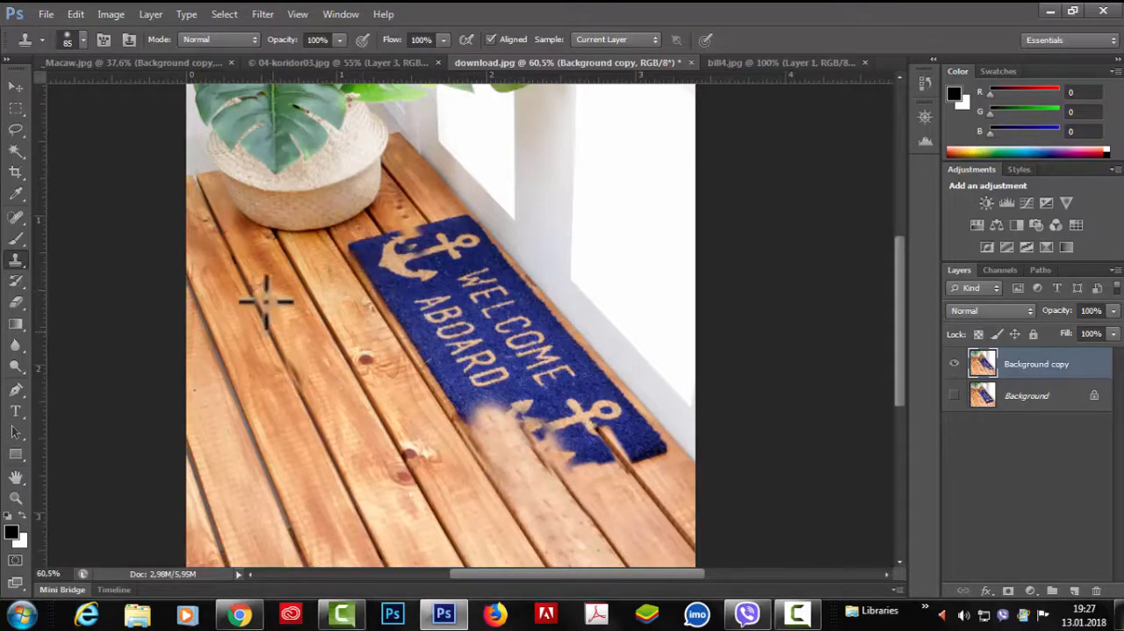
# Step: Draw 1 px lines along the floorboard seams beside the doormat, with short lines across one board near the basket and its front end
pyautogui.click(17, 453)
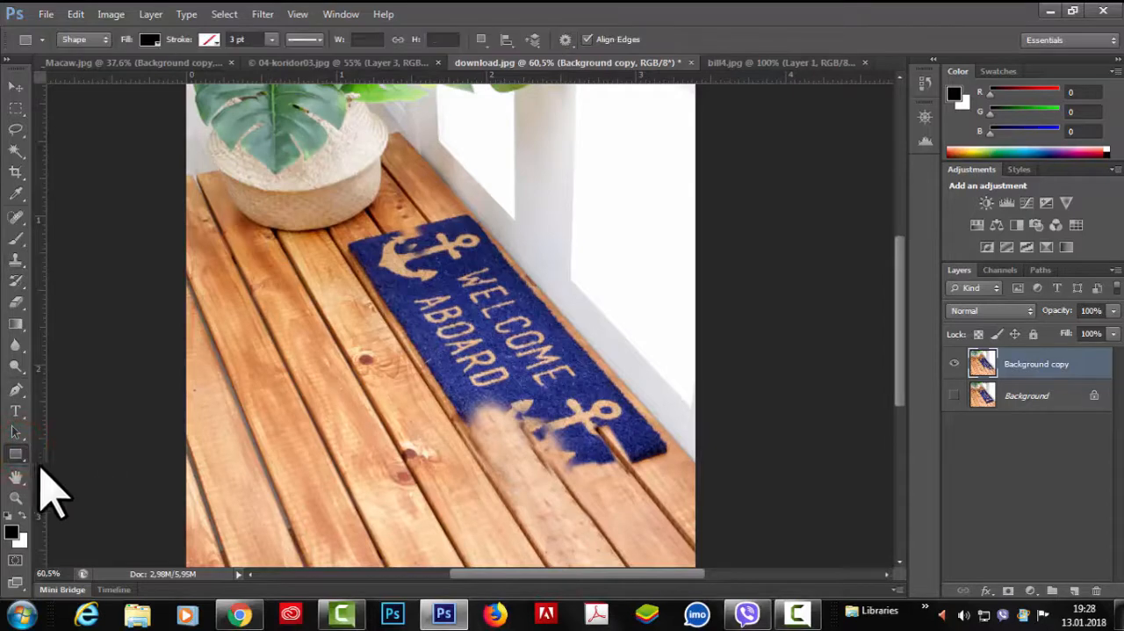
pyautogui.rightClick(18, 456)
pyautogui.click(88, 513)
pyautogui.moveTo(275, 230); pyautogui.dragTo(446, 522)
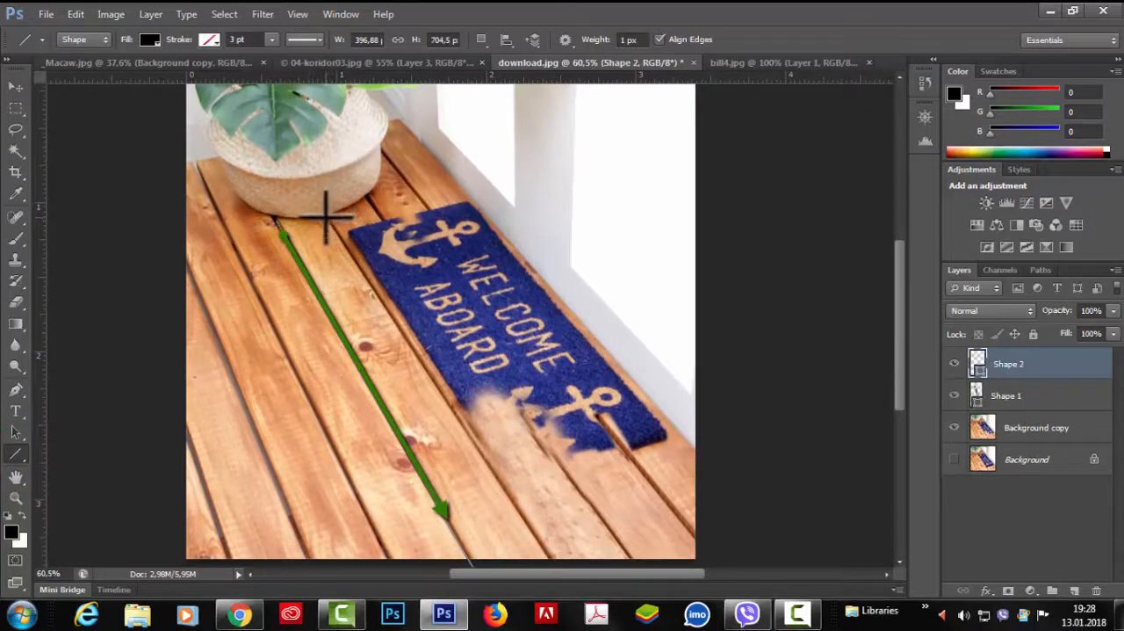
pyautogui.moveTo(335, 231); pyautogui.dragTo(554, 560)
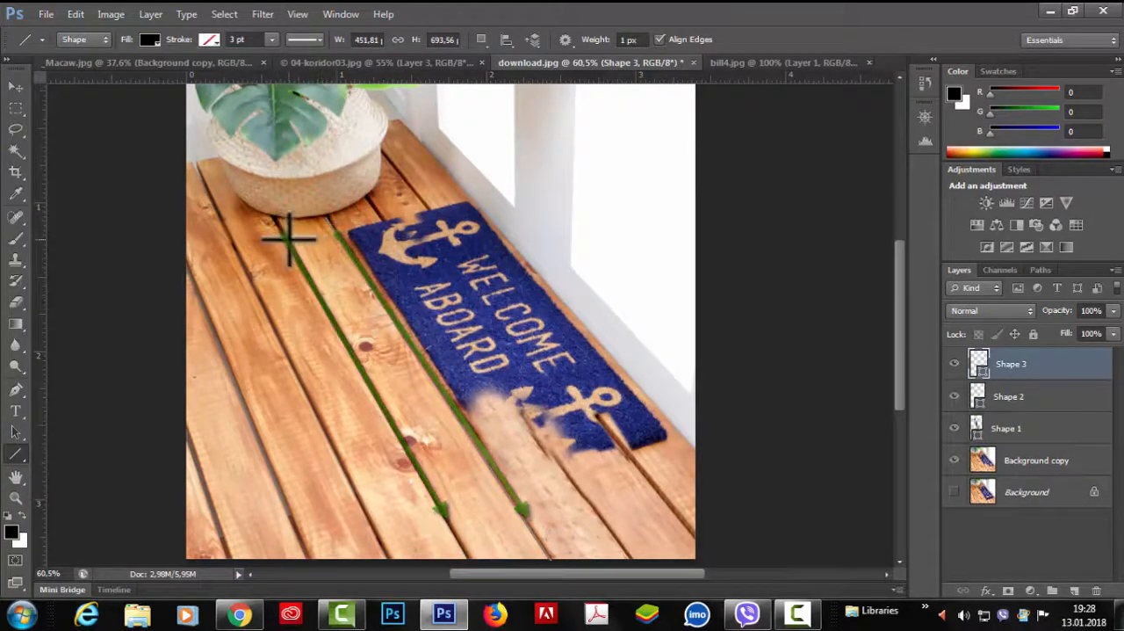
pyautogui.moveTo(314, 232); pyautogui.dragTo(341, 232)
pyautogui.moveTo(447, 513); pyautogui.dragTo(517, 496)
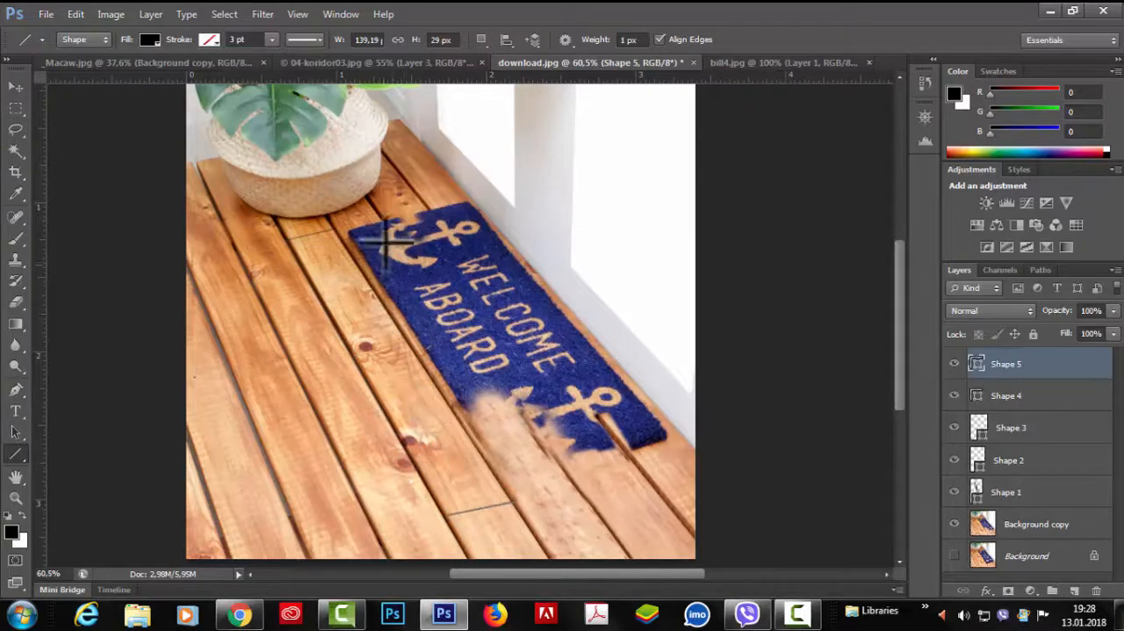
# Step: Try more Clone Stamp strokes over the doormat on the Background copy layer, and undo the cloning and the drawn lines
pyautogui.click(16, 302)
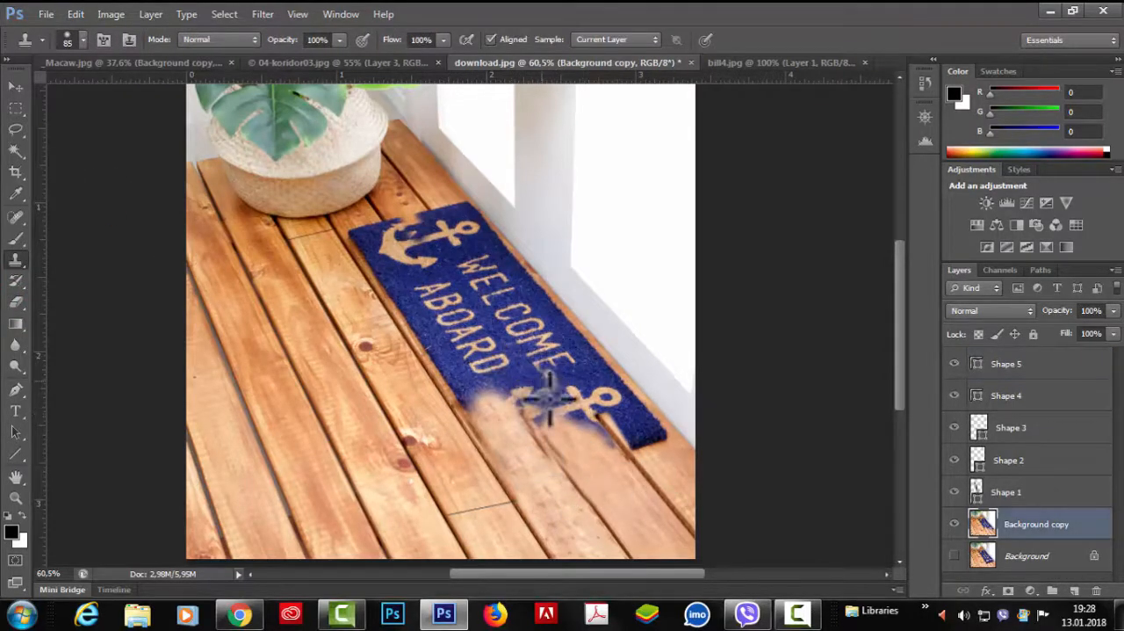
pyautogui.moveTo(521, 410); pyautogui.dragTo(532, 377)
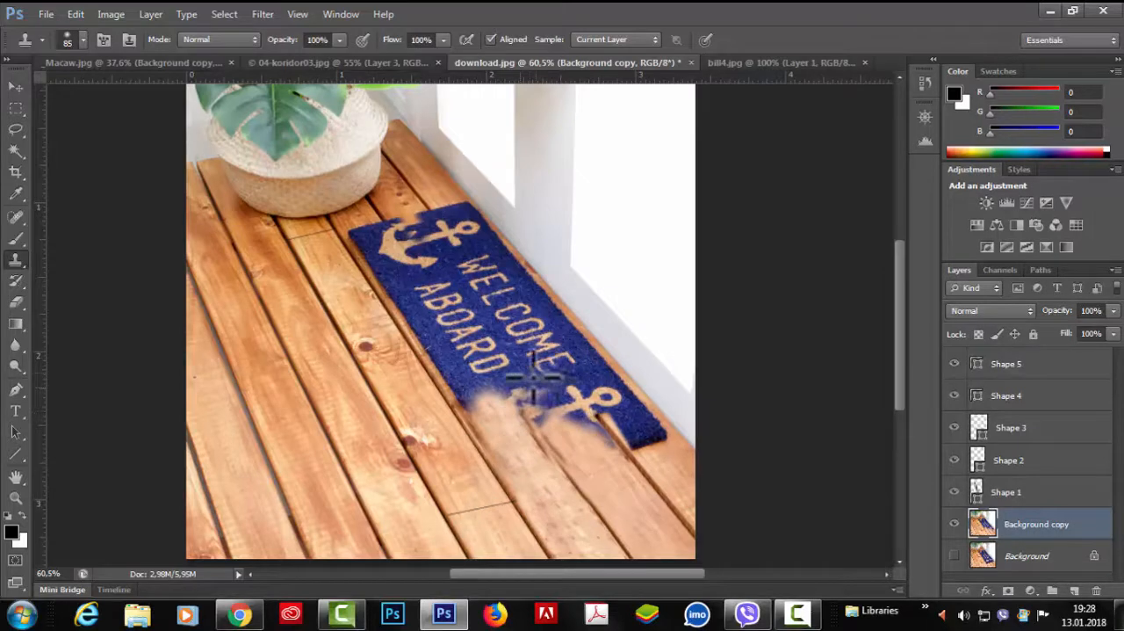
pyautogui.moveTo(393, 239); pyautogui.dragTo(426, 274)
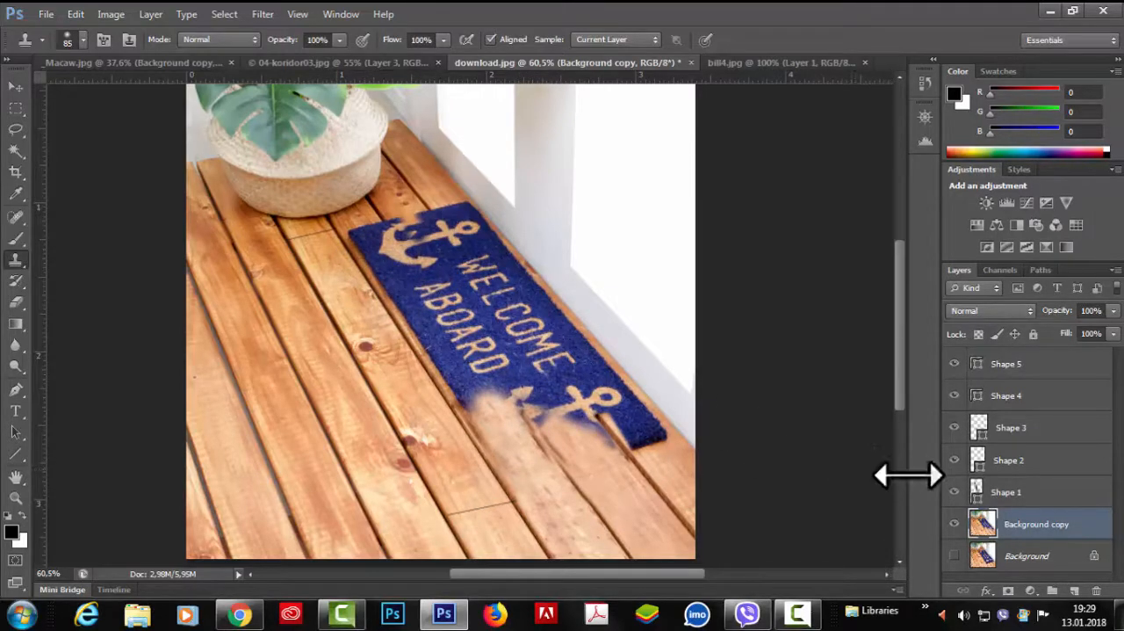
pyautogui.hotkey('ctrl', 'alt', 'z')
pyautogui.hotkey('ctrl', 'alt', 'z')
pyautogui.hotkey('ctrl', 'alt', 'z')
pyautogui.hotkey('ctrl', 'alt', 'z')
pyautogui.hotkey('ctrl', 'alt', 'z')
pyautogui.hotkey('ctrl', 'alt', 'z')
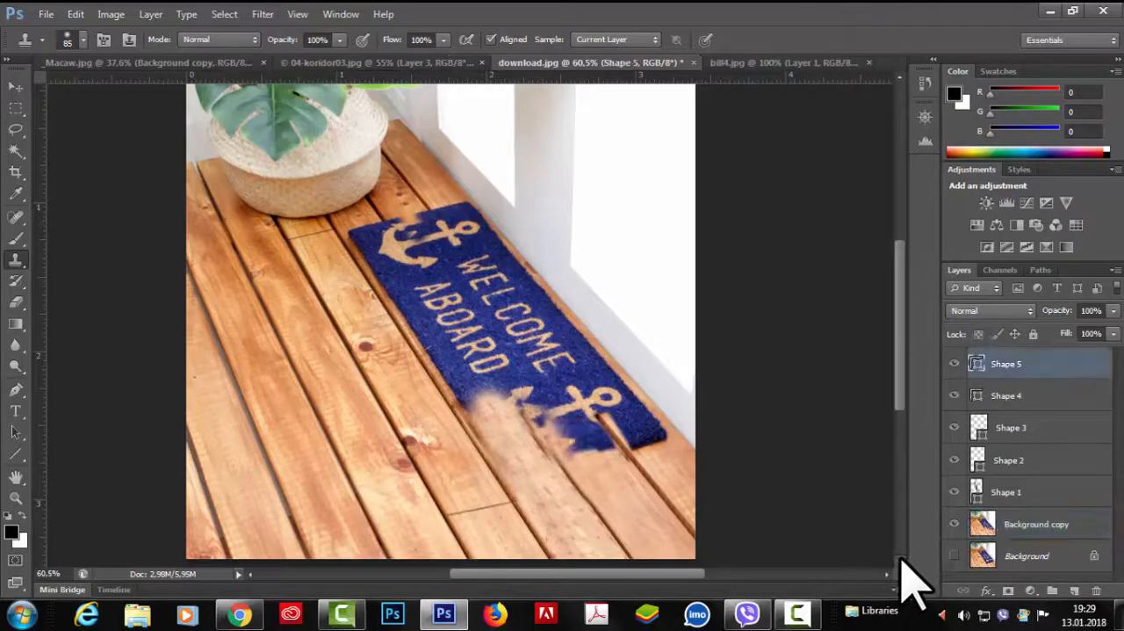
# Step: Reopen the Vanishing Point filter on the Background copy layer with the saved floor plane
pyautogui.click(262, 14)
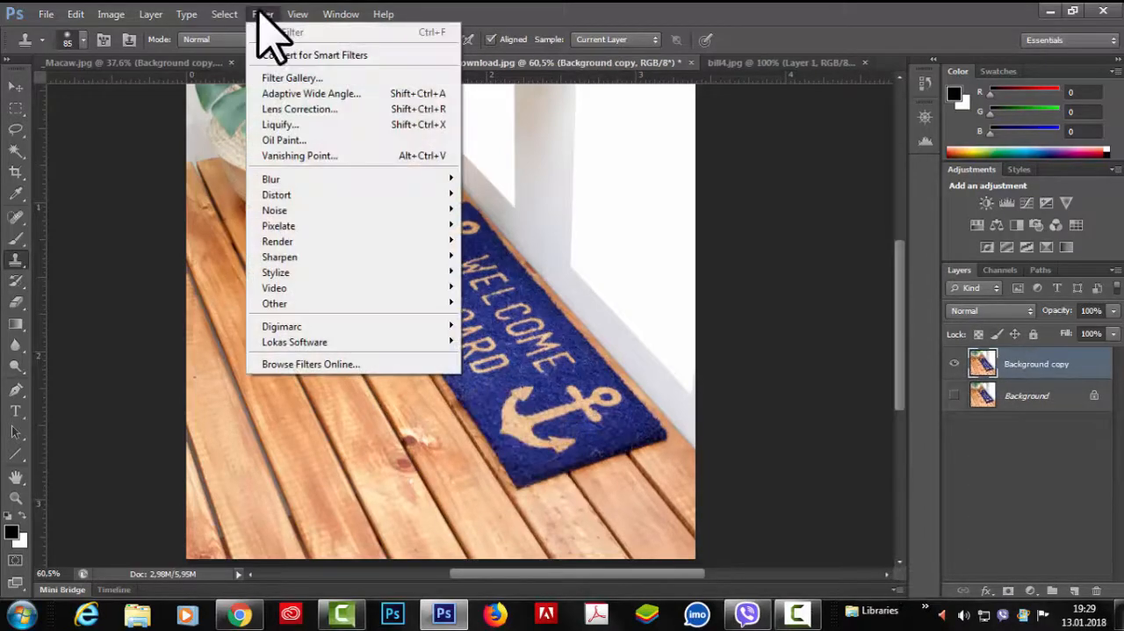
pyautogui.click(311, 153)
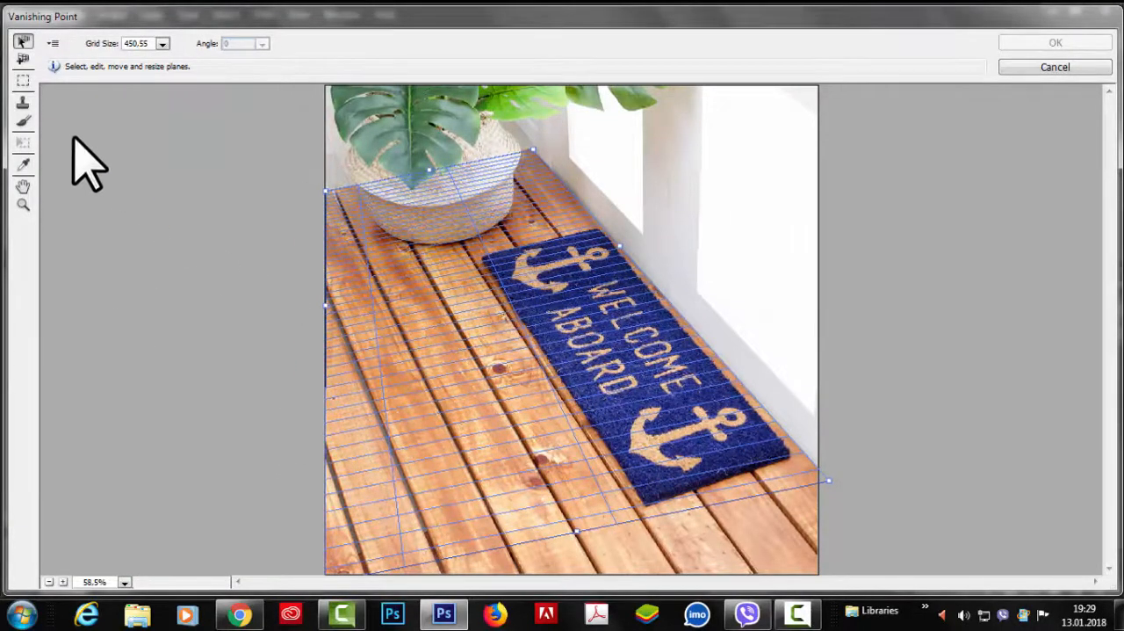
# Step: Try cloning floorboards from beside the basket over the doormat's back end with the Stamp tool, diameter 56, hardness 18, healing off
pyautogui.click(22, 103)
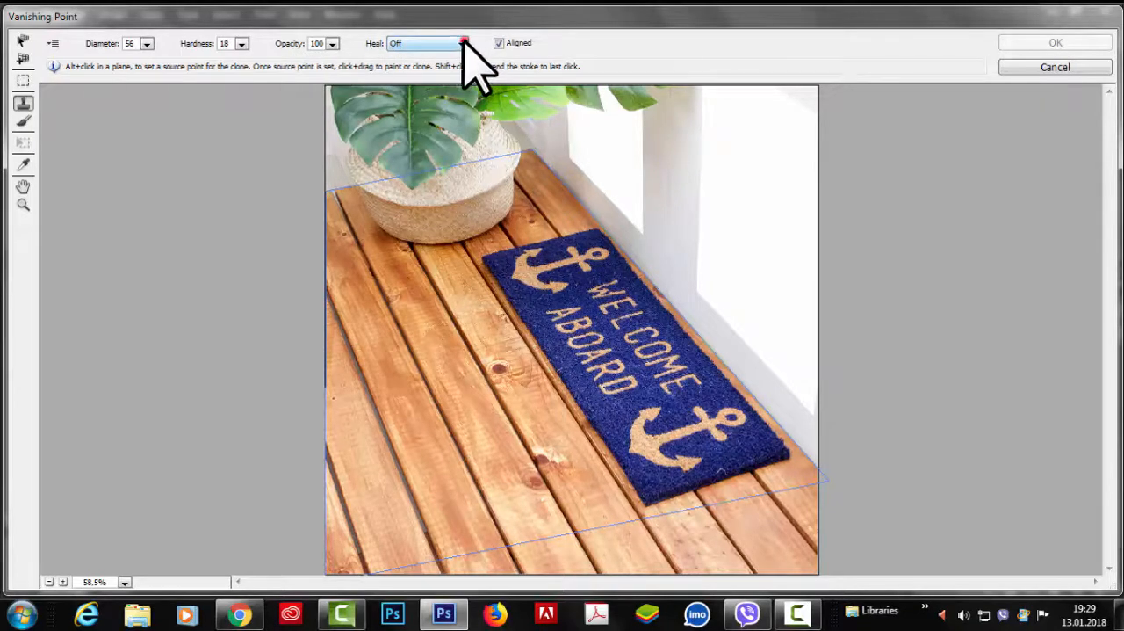
pyautogui.press('alt')
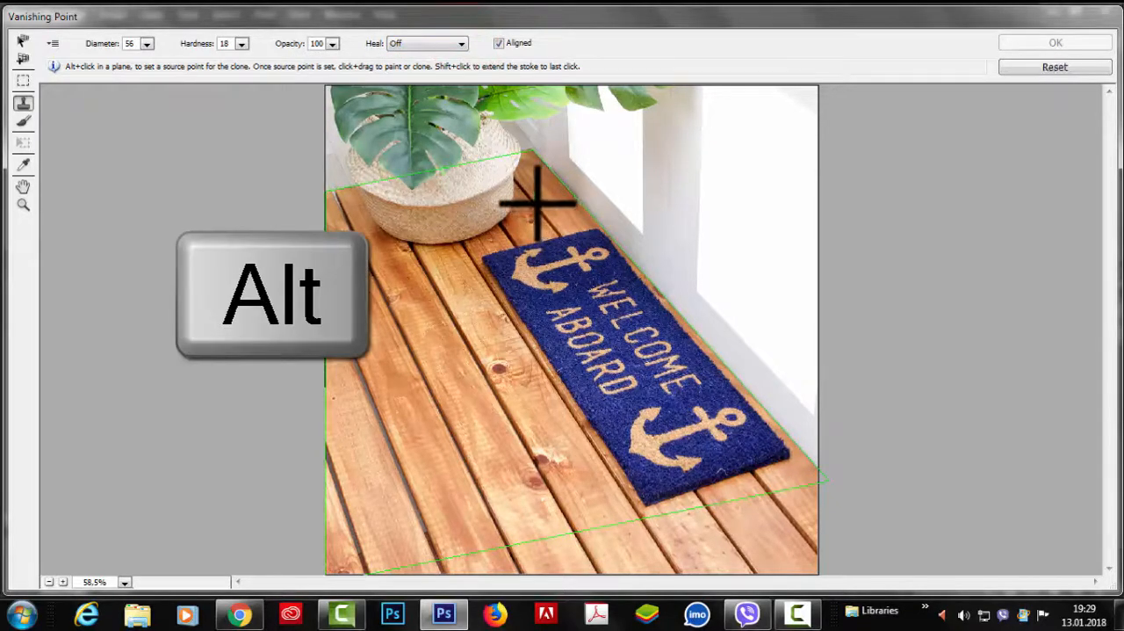
pyautogui.keyDown('alt'); pyautogui.click(538, 204); pyautogui.keyUp('alt')
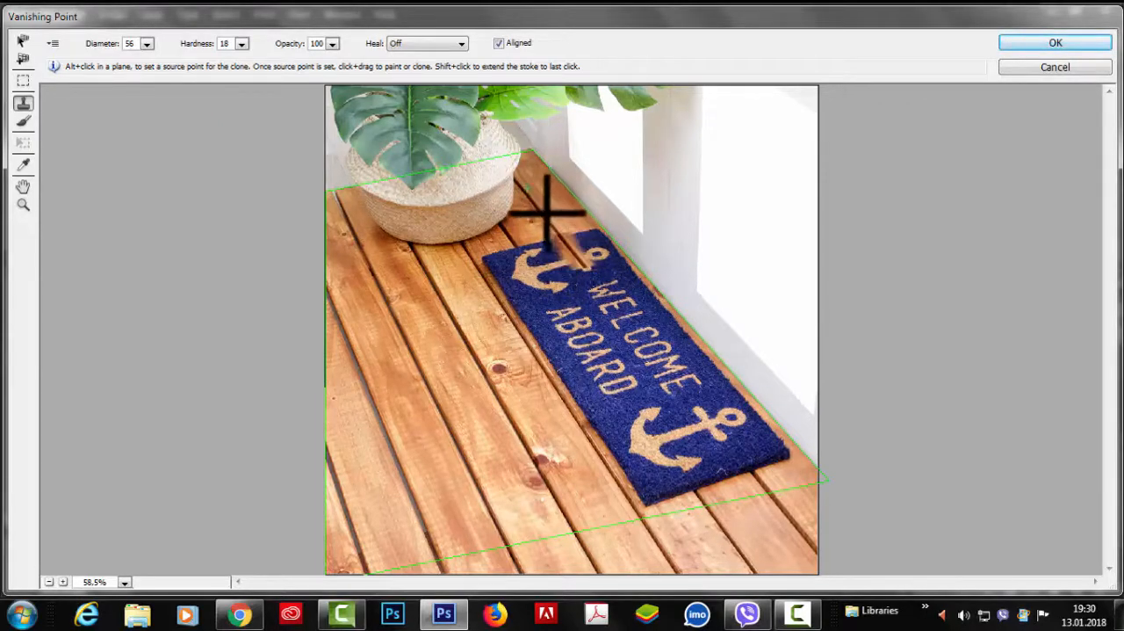
pyautogui.keyDown('alt'); pyautogui.click(507, 230); pyautogui.keyUp('alt')
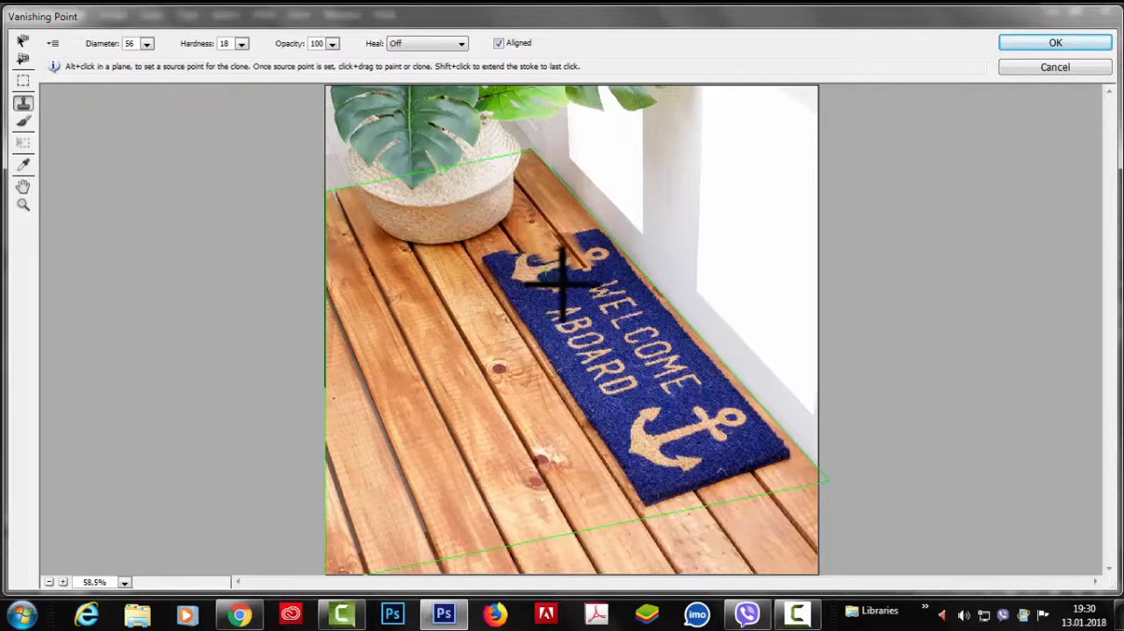
pyautogui.keyDown('alt'); pyautogui.click(691, 488); pyautogui.keyUp('alt')
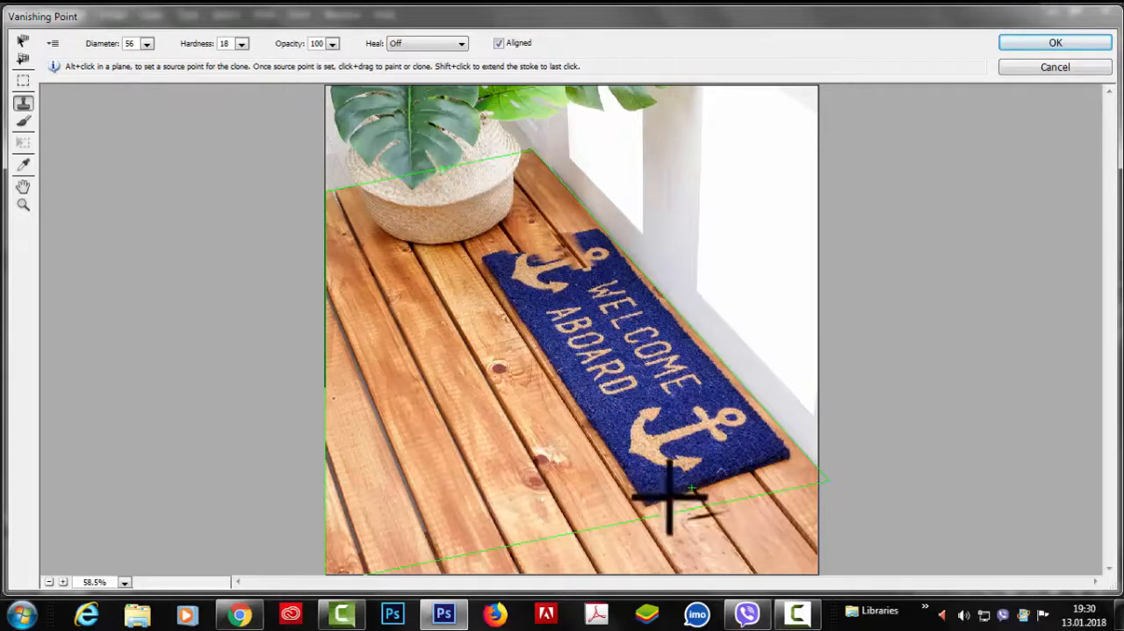
pyautogui.click(587, 268)
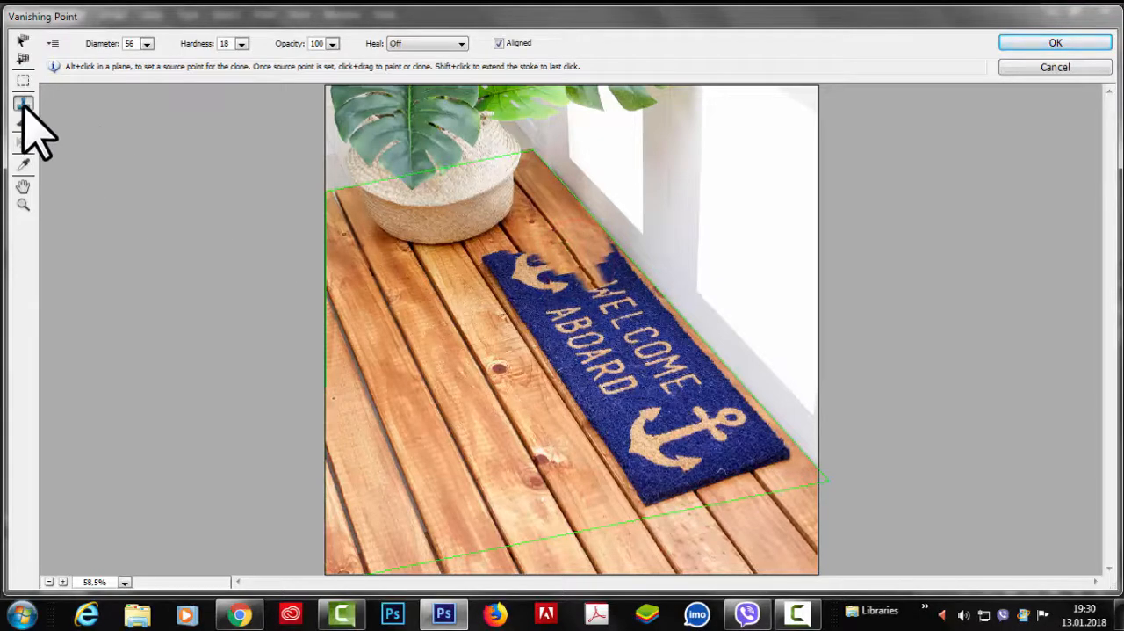
pyautogui.keyDown('alt'); pyautogui.click(557, 232); pyautogui.keyUp('alt')
pyautogui.click(593, 271)
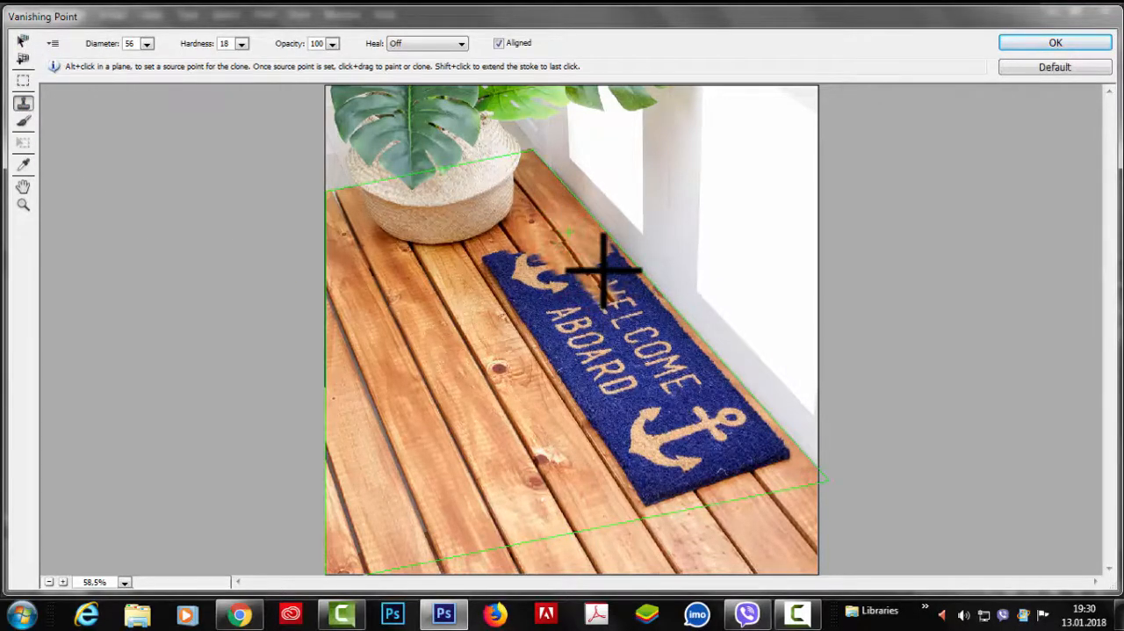
# Step: Extend the floor plane beyond the photo's front edge and try stamping floorboards over the doormat's front end
pyautogui.press('v')
pyautogui.moveTo(574, 524); pyautogui.dragTo(615, 598)
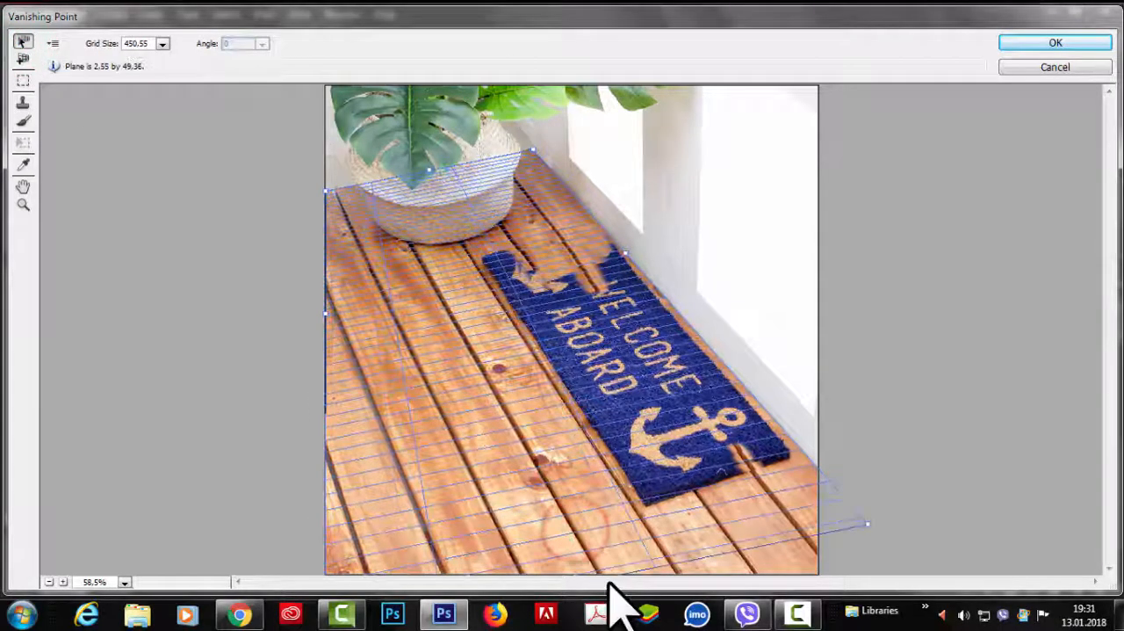
pyautogui.click(22, 103)
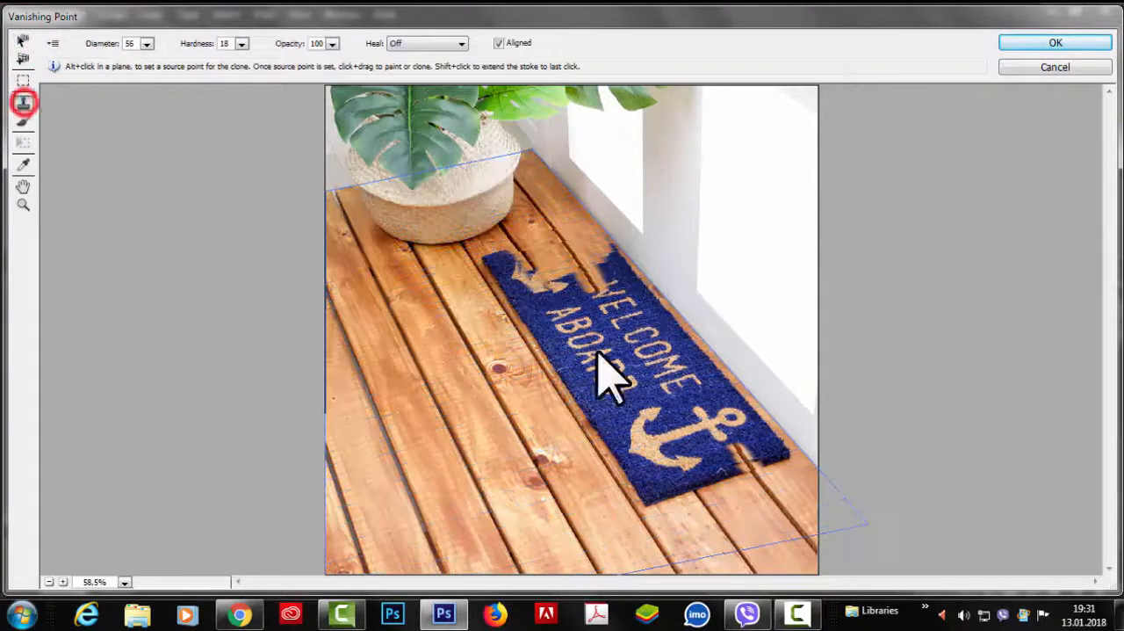
pyautogui.keyDown('alt'); pyautogui.click(781, 510); pyautogui.keyUp('alt')
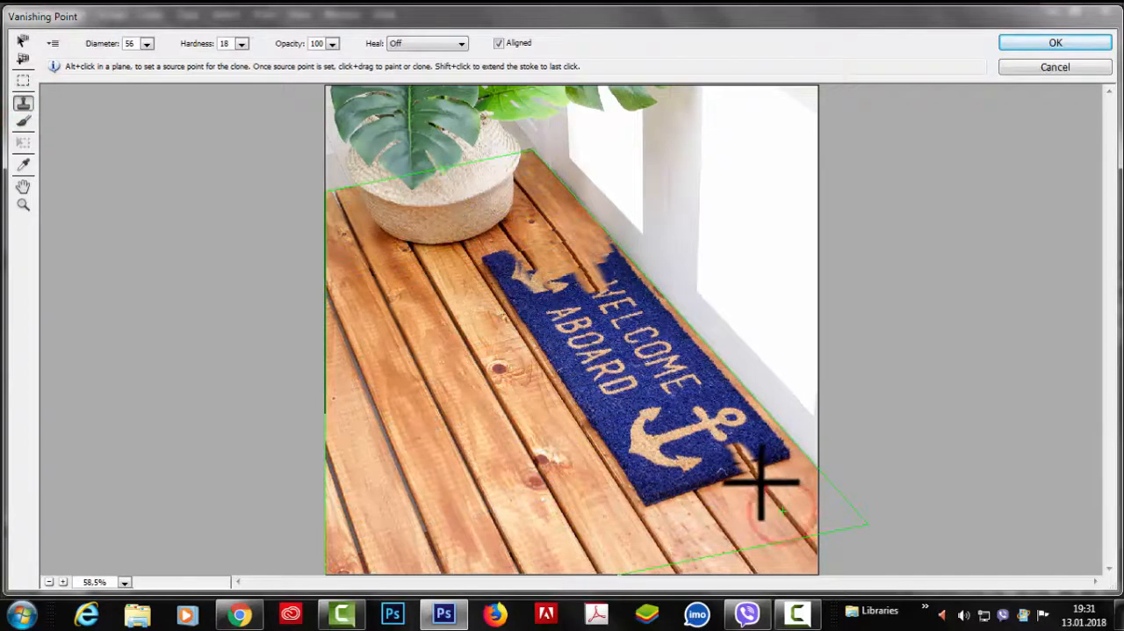
pyautogui.moveTo(756, 474); pyautogui.dragTo(730, 432)
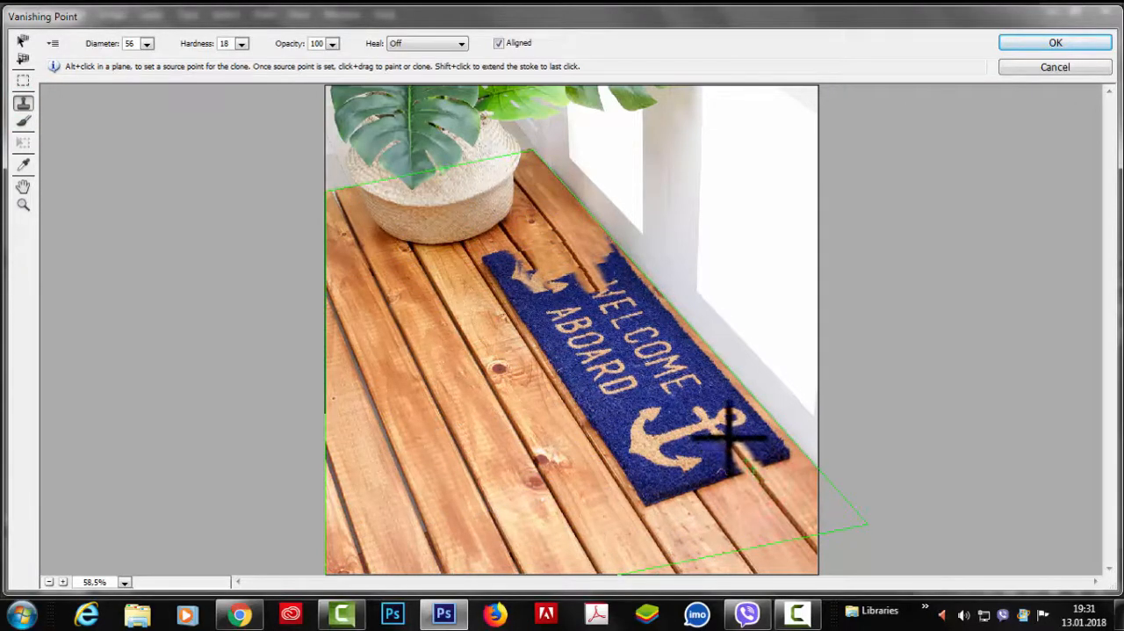
pyautogui.keyDown('alt'); pyautogui.click(788, 513); pyautogui.keyUp('alt')
pyautogui.moveTo(772, 502); pyautogui.dragTo(690, 400)
# Step: Try aligning more cloned boards from a new source in front of the doormat, and leave Vanishing Point without applying
pyautogui.press('alt')
pyautogui.keyDown('alt'); pyautogui.click(750, 503); pyautogui.keyUp('alt')
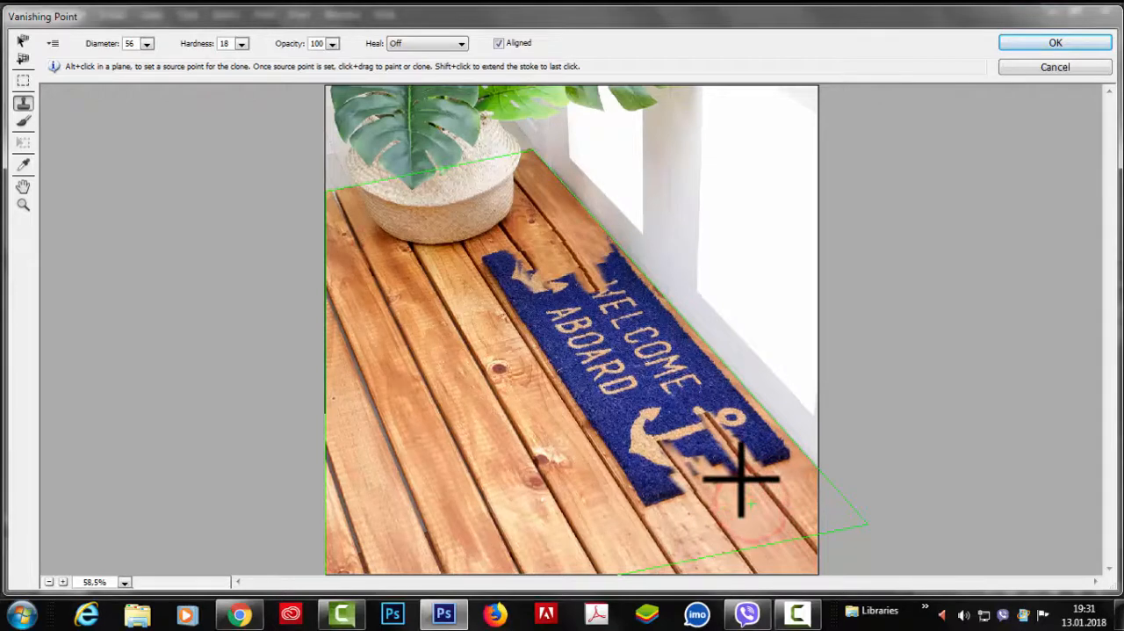
pyautogui.moveTo(742, 477); pyautogui.dragTo(701, 450)
pyautogui.moveTo(735, 493)
pyautogui.mouseDown()
pyautogui.moveTo(713, 452)
pyautogui.moveTo(683, 452)
pyautogui.mouseUp()
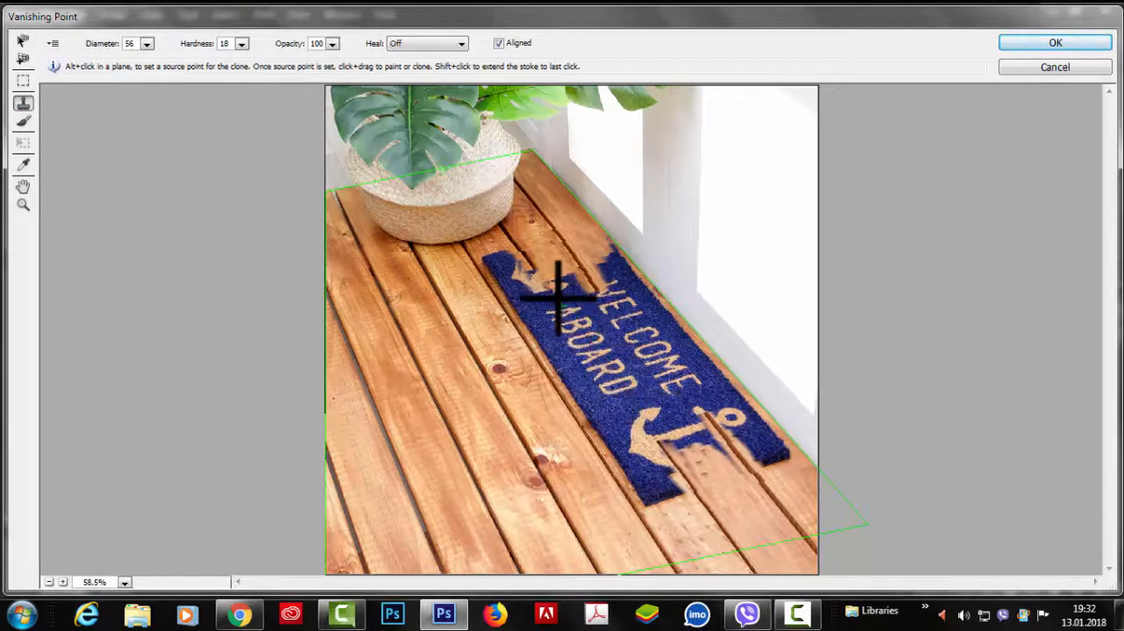
pyautogui.click(1055, 68)
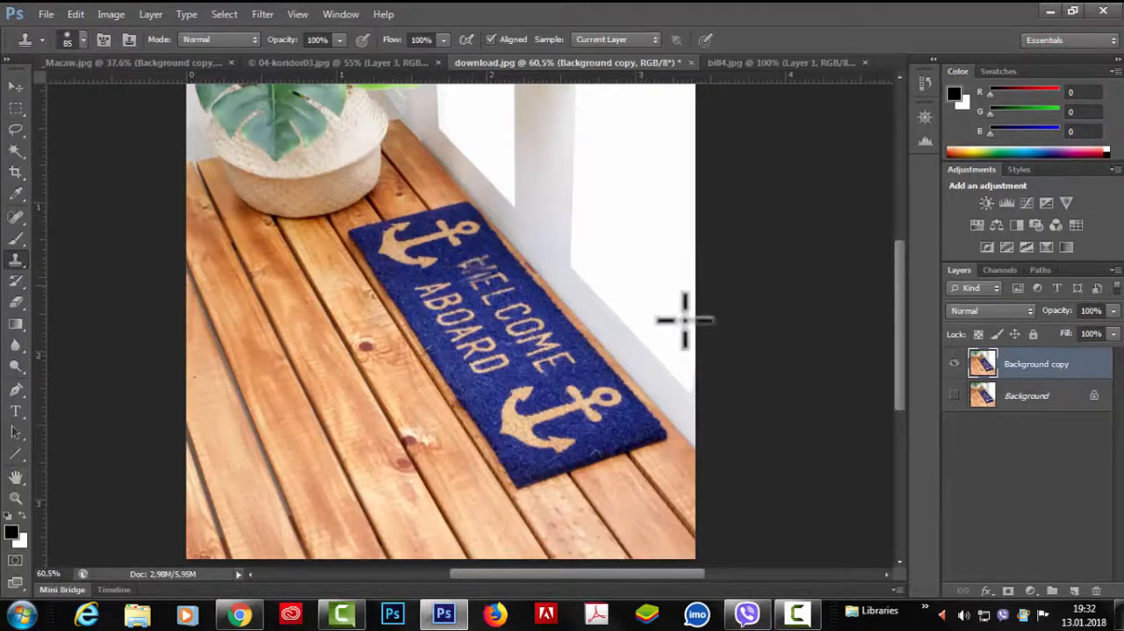
pyautogui.click(263, 14)
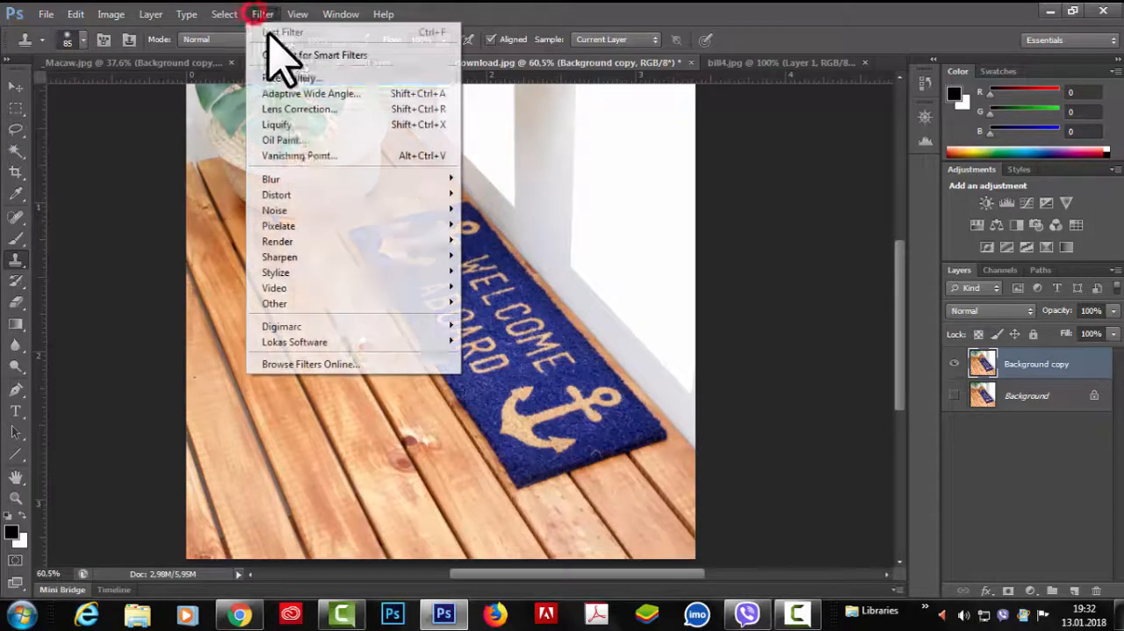
pyautogui.click(303, 158)
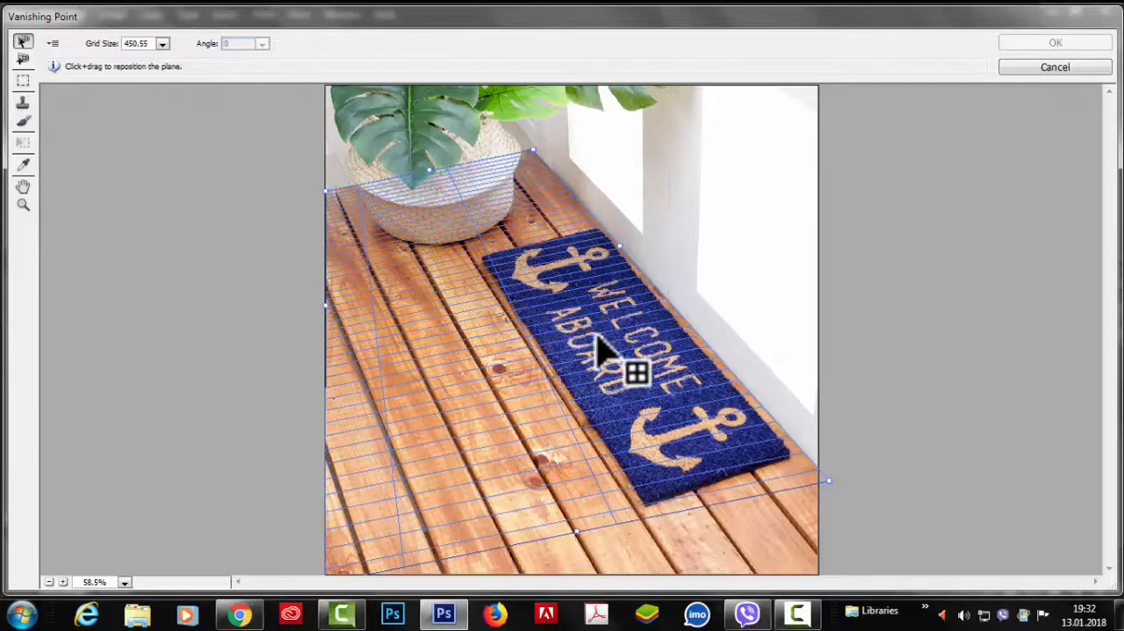
pyautogui.click(1071, 67)
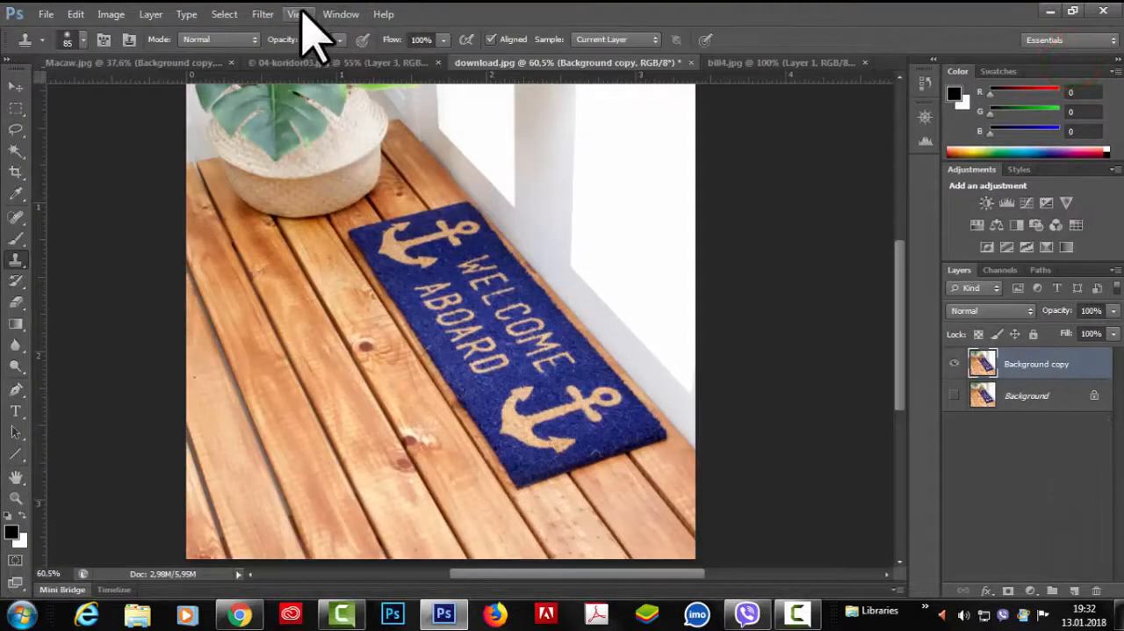
# Step: Reopen Vanishing Point and try sampling brush colors with the Eyedropper from the blue doormat and the area by the plant
pyautogui.click(263, 14)
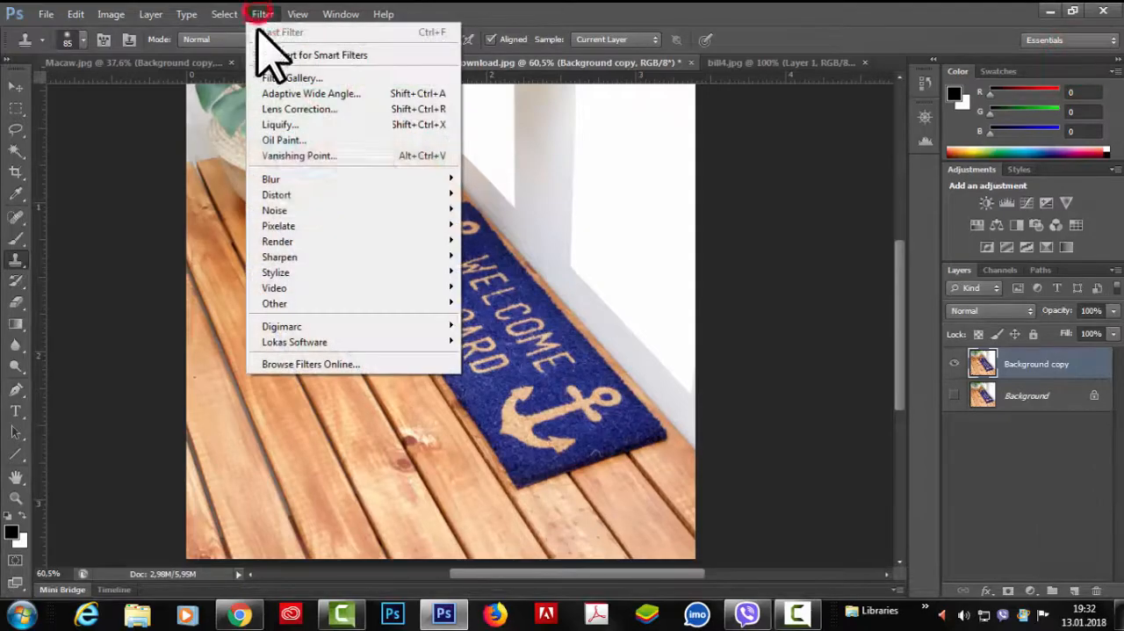
pyautogui.click(295, 156)
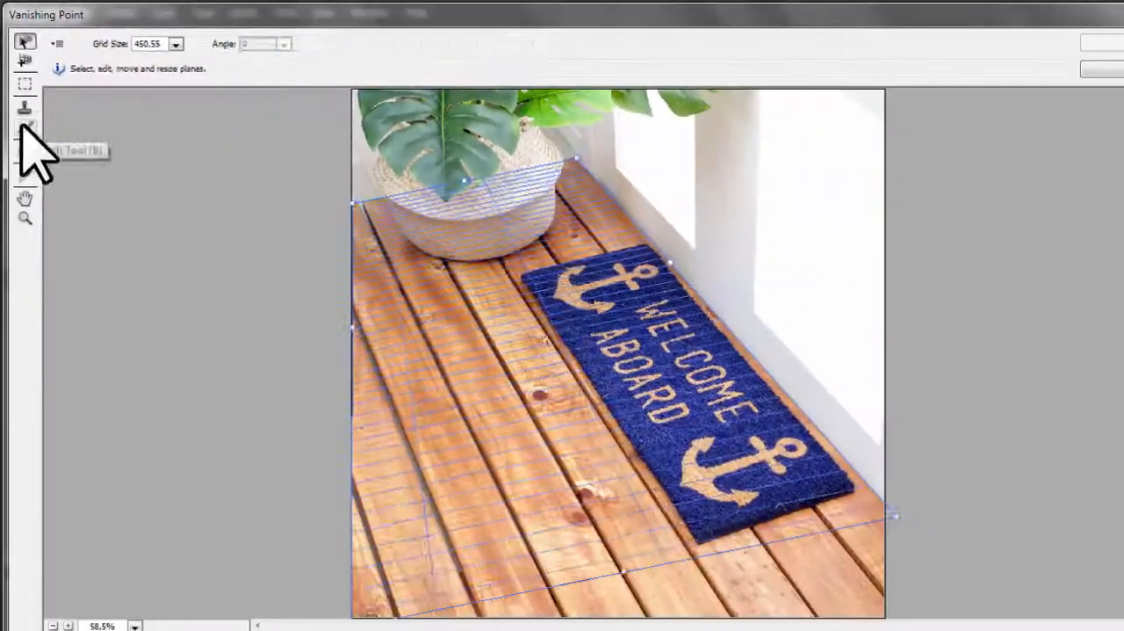
pyautogui.click(53, 276)
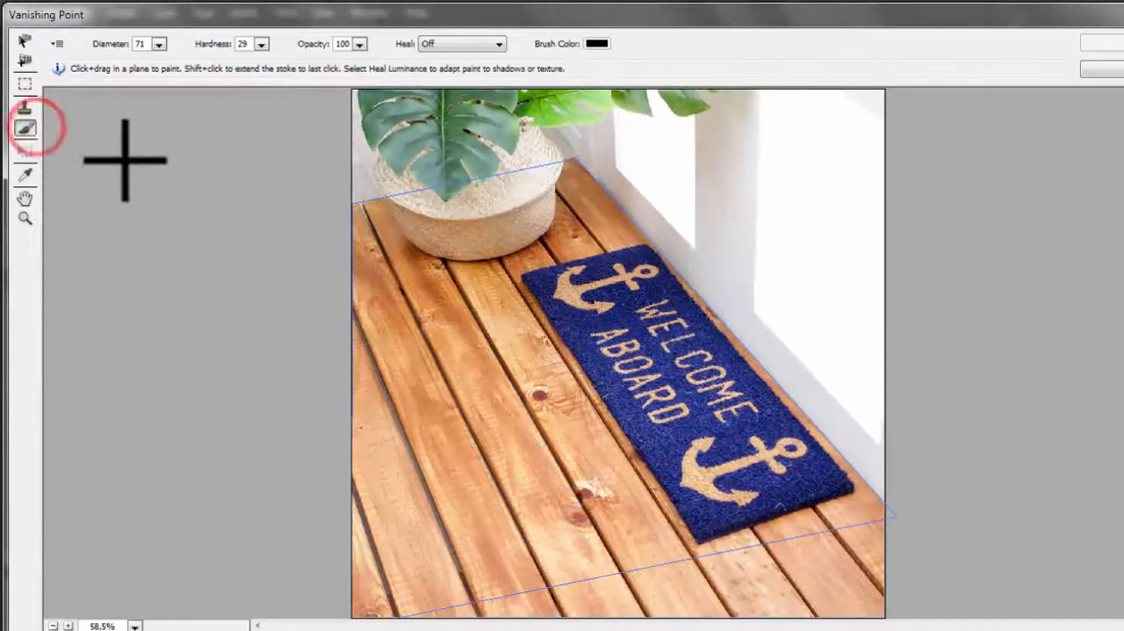
pyautogui.click(26, 174)
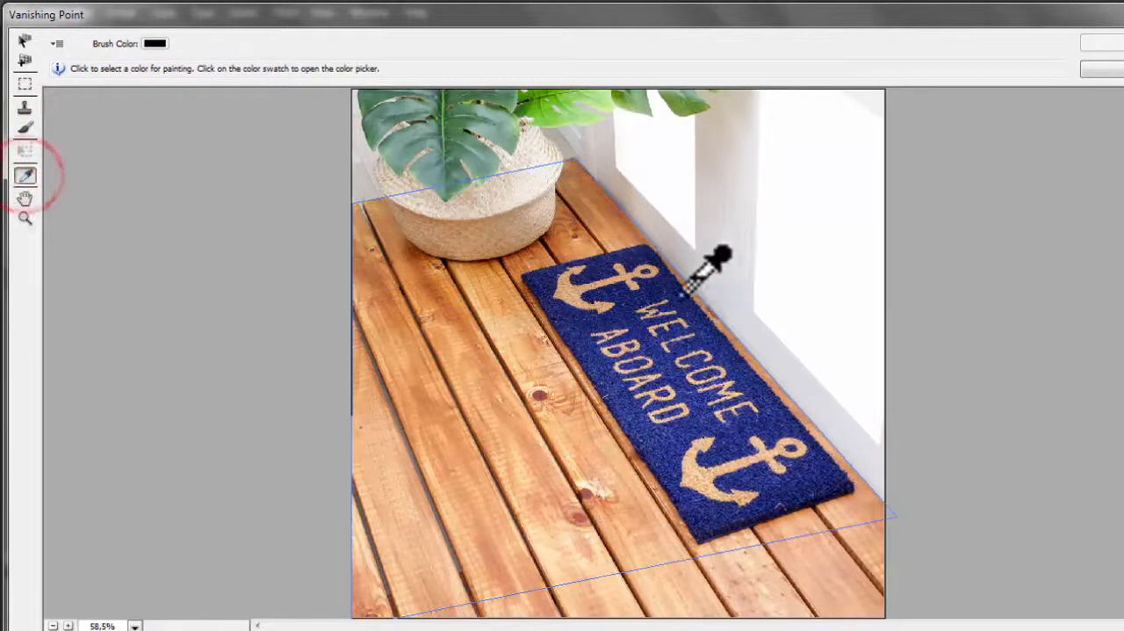
pyautogui.click(629, 307)
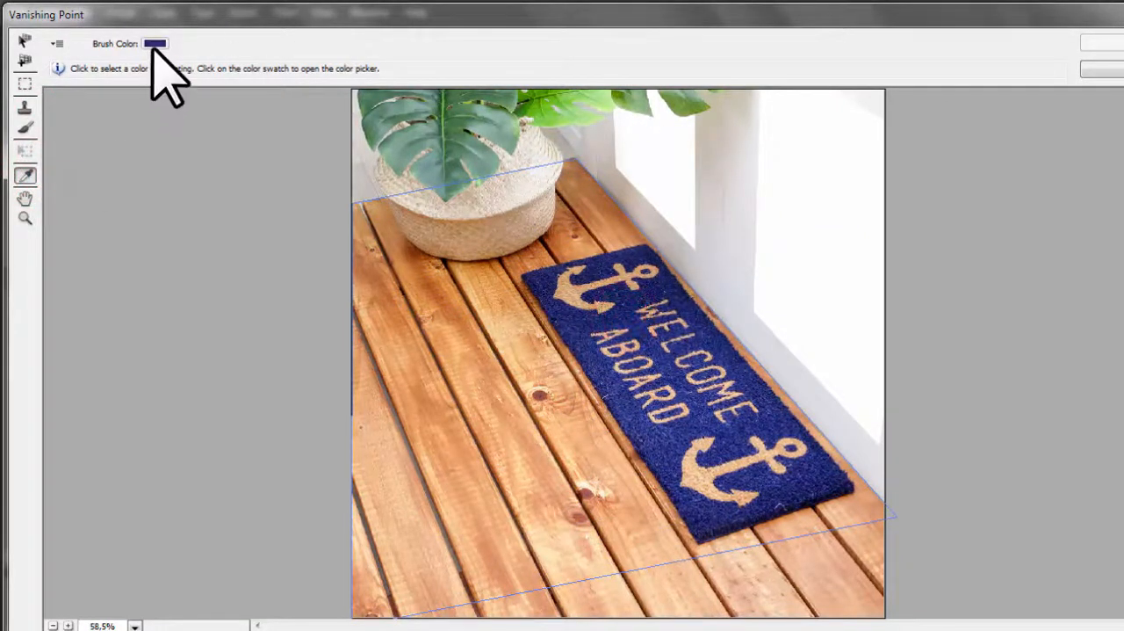
pyautogui.click(550, 190)
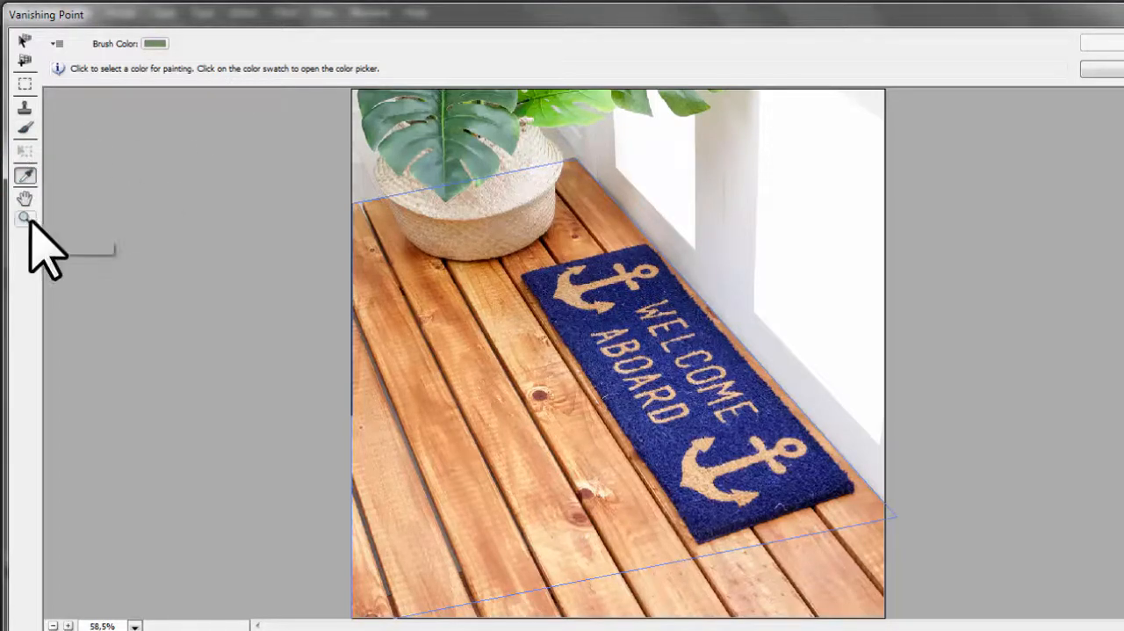
# Step: Magnify the Vanishing Point preview to 100% and pan to examine the floorboards and doormat
pyautogui.click(25, 219)
pyautogui.click(556, 378)
pyautogui.click(555, 378)
pyautogui.click(24, 198)
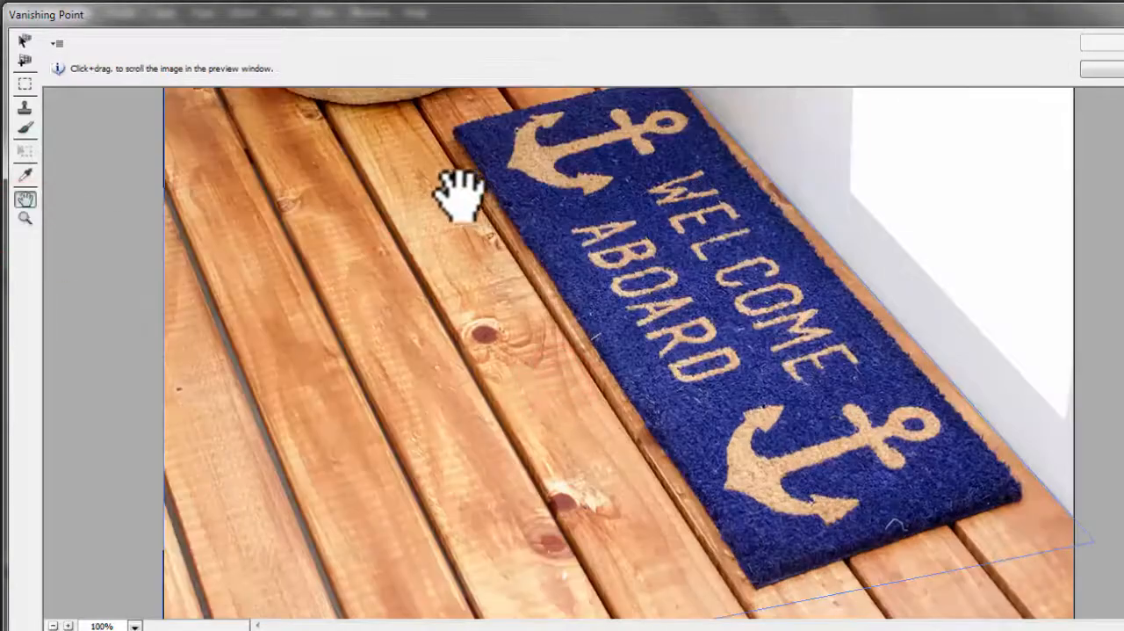
pyautogui.moveTo(454, 193); pyautogui.dragTo(439, 369)
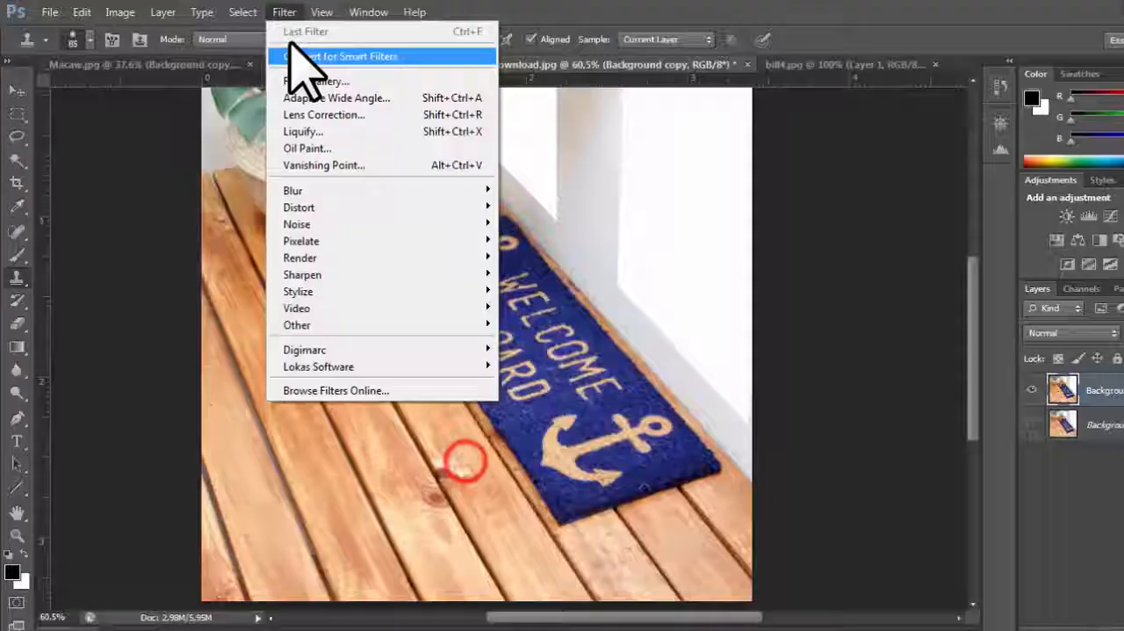
pyautogui.click(603, 201)
pyautogui.click(284, 12)
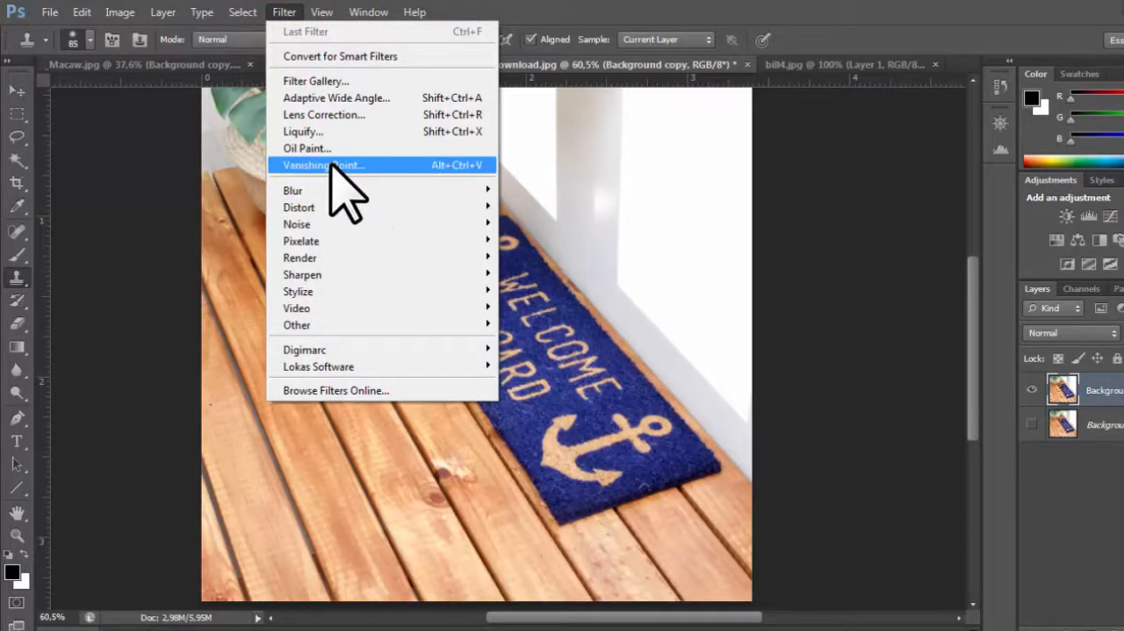
pyautogui.click(807, 221)
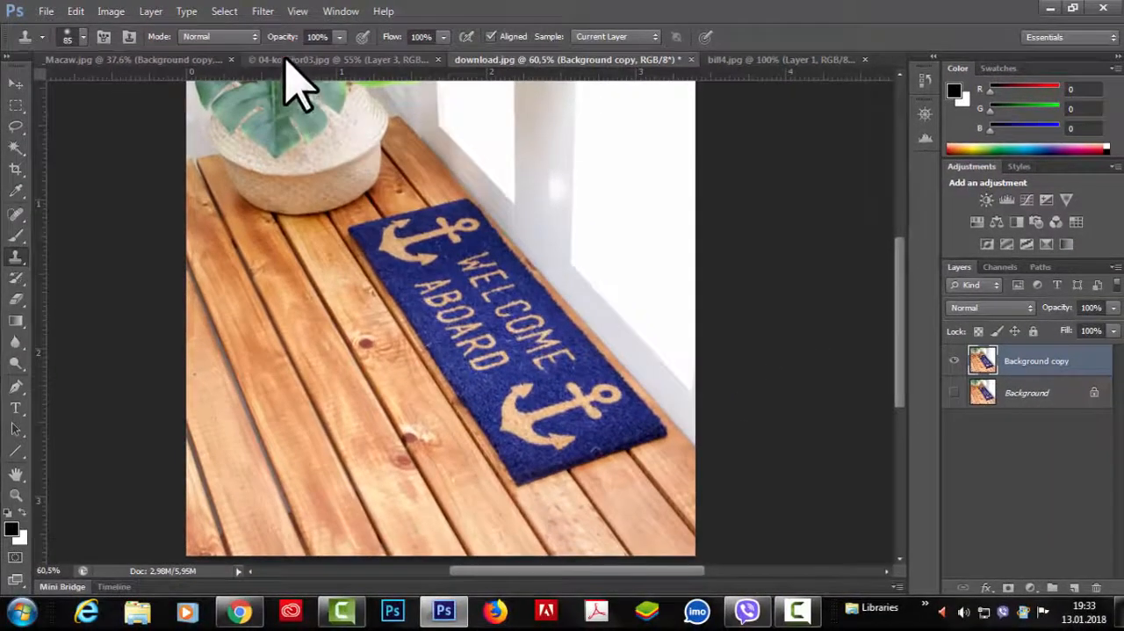
# Step: Review the corridor image 04-koridor03.jpg and the parrot billboard in bill4.jpg
pyautogui.click(286, 60)
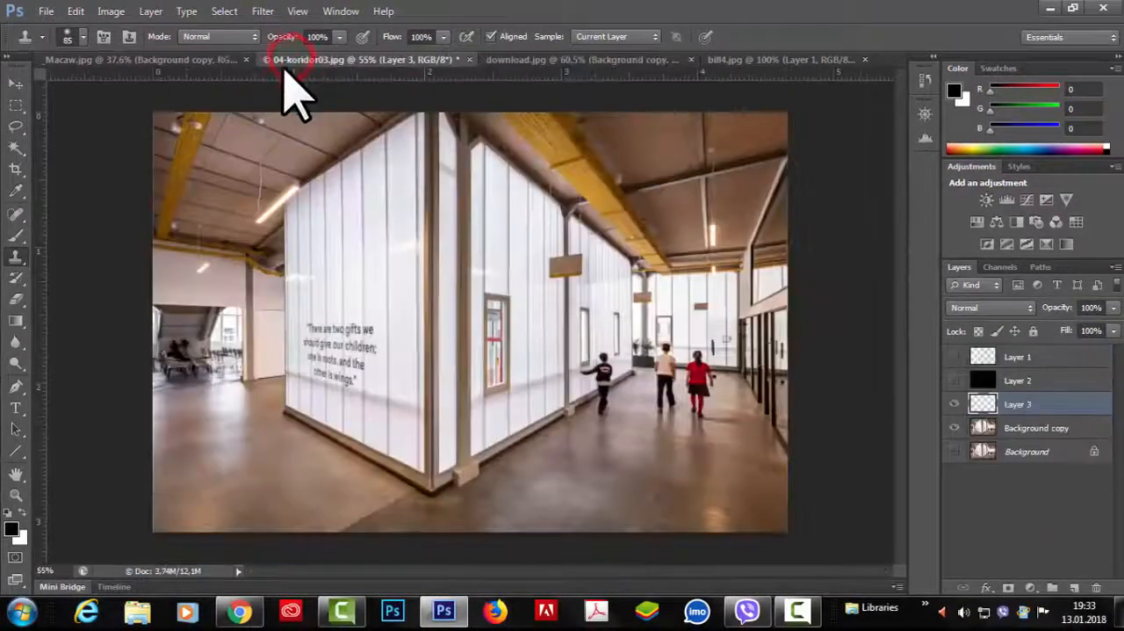
pyautogui.click(753, 59)
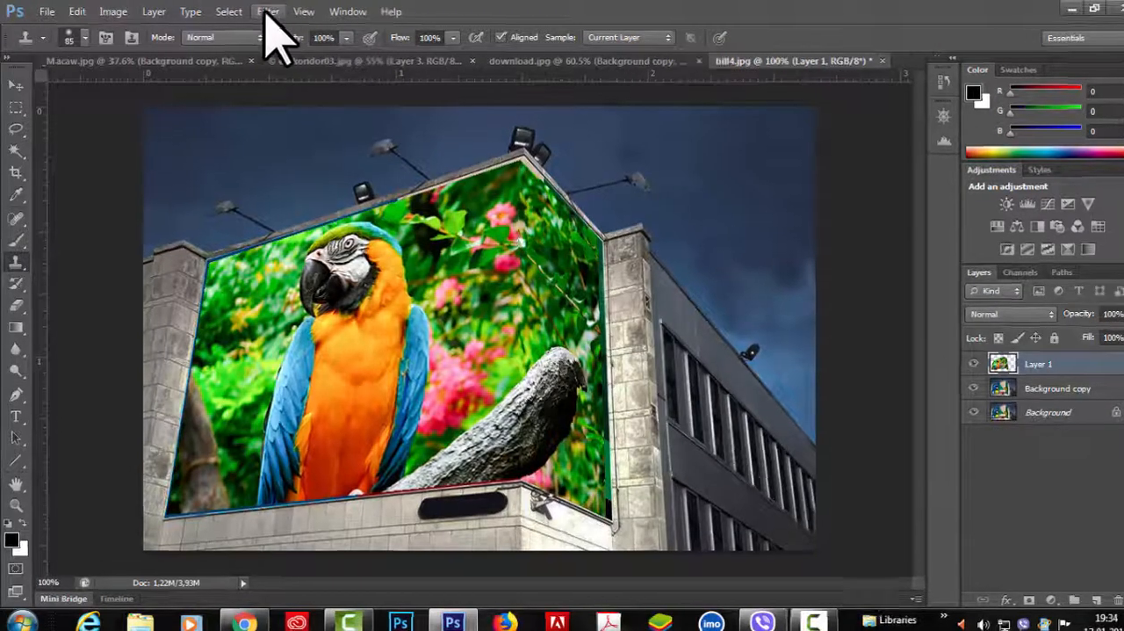
pyautogui.click(262, 11)
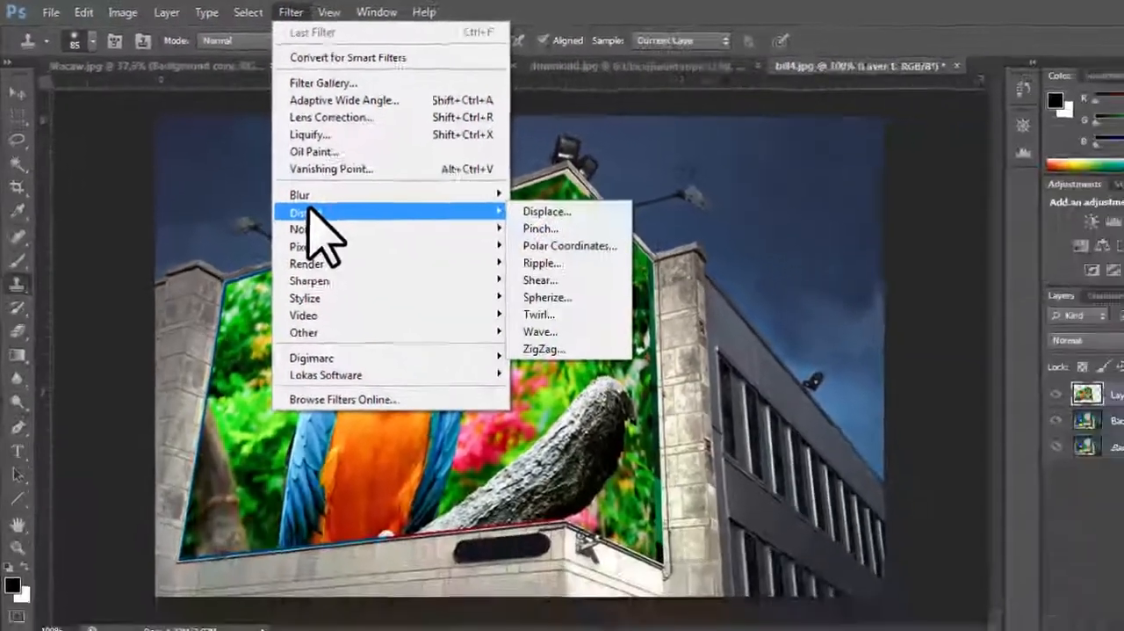
pyautogui.click(811, 143)
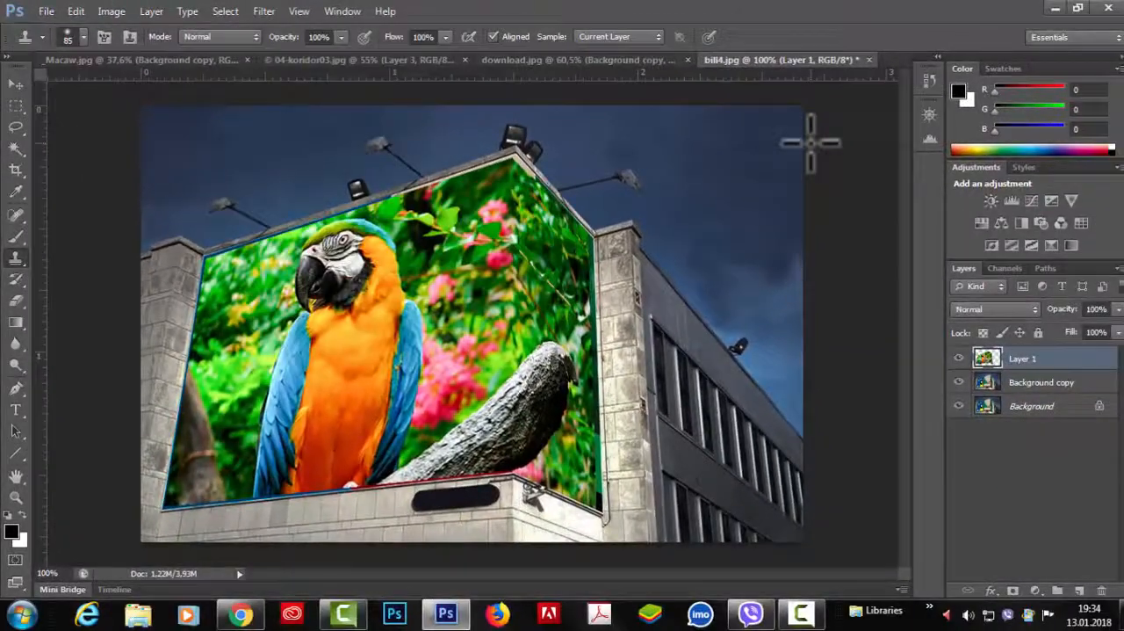